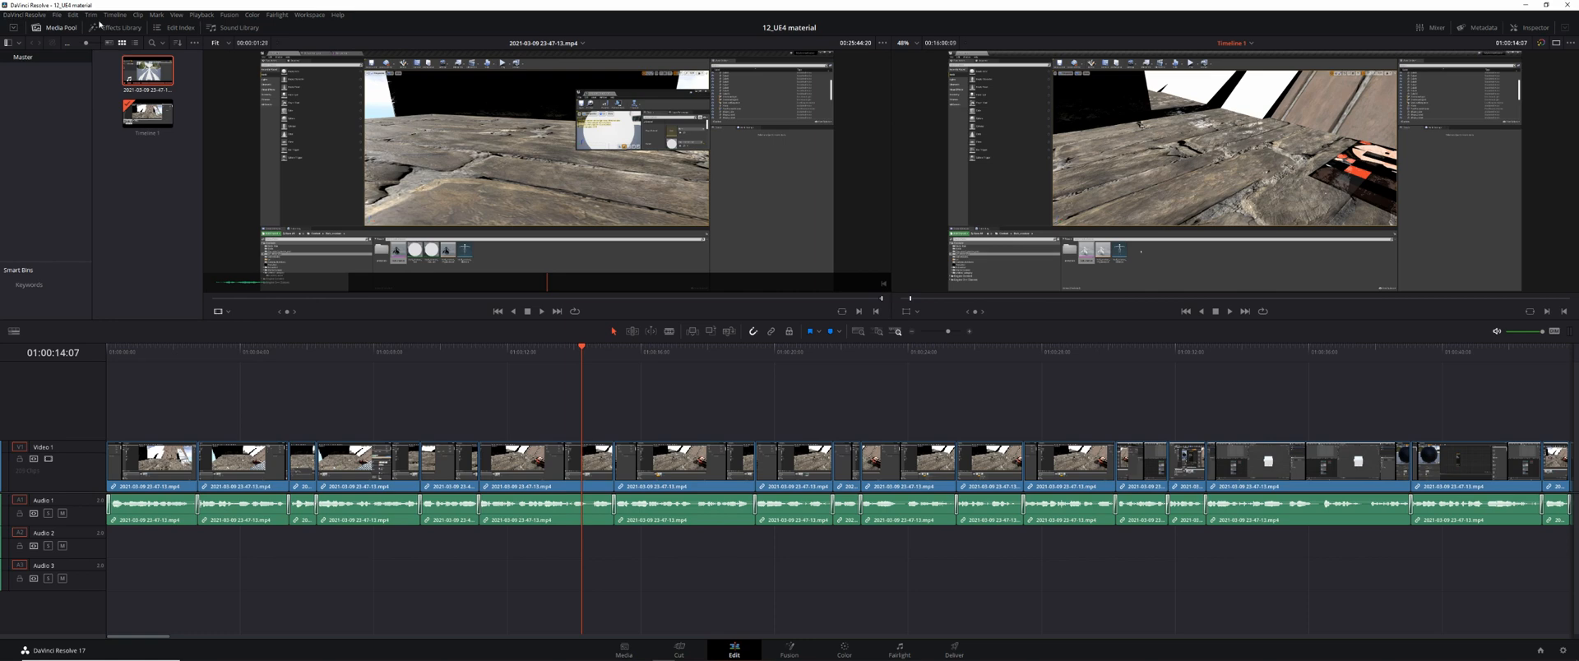
- Look at the DaVinci Resolve 17 download options for Windows on the Blackmagic Design website, and close the browser window
click(514, 215)
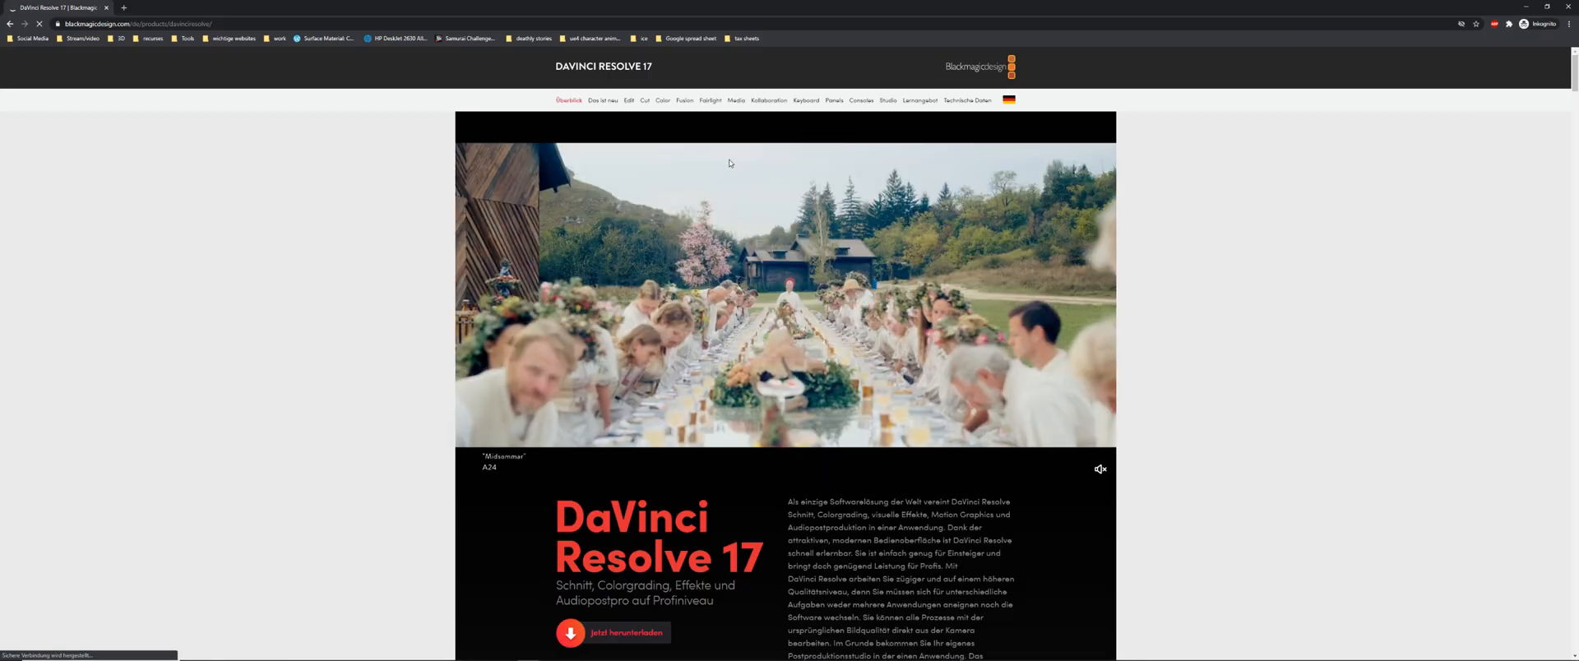
scroll(625, 550, down, 1)
click(625, 549)
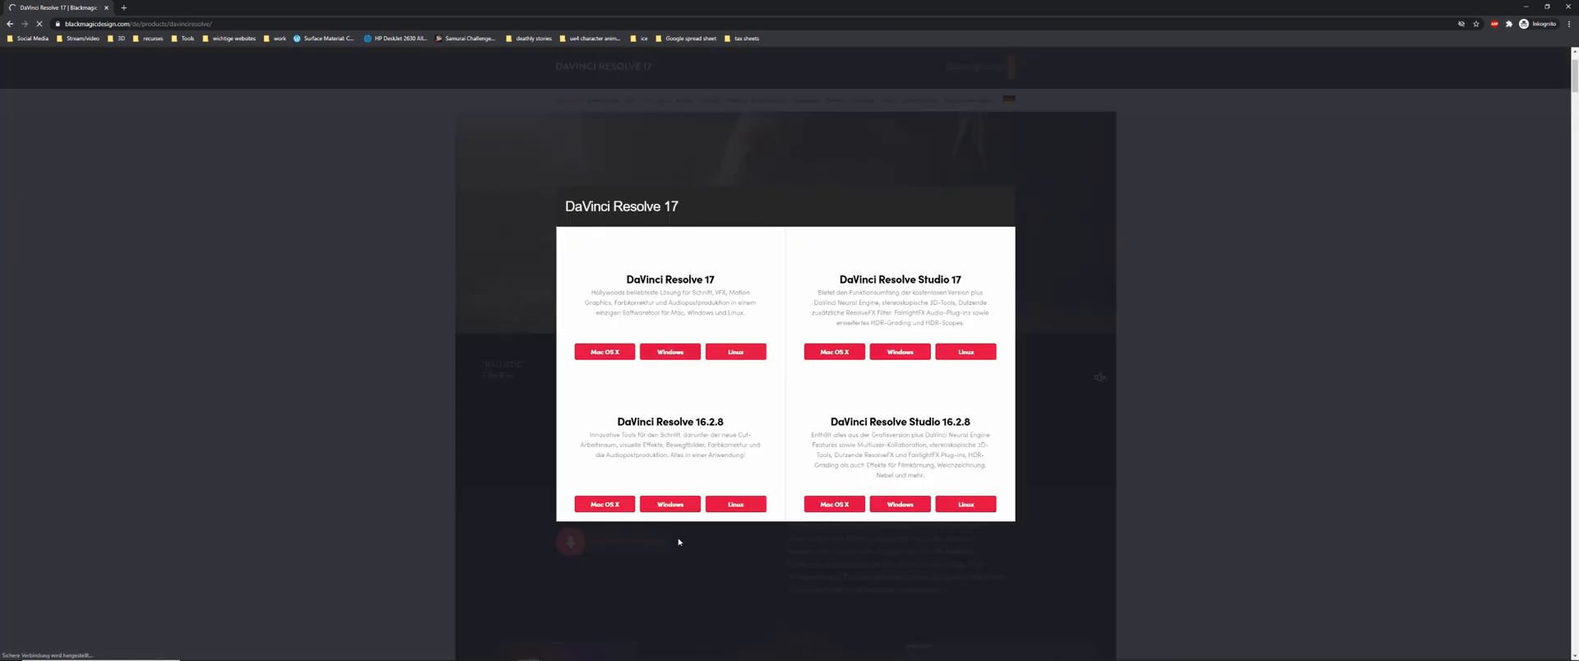
click(659, 353)
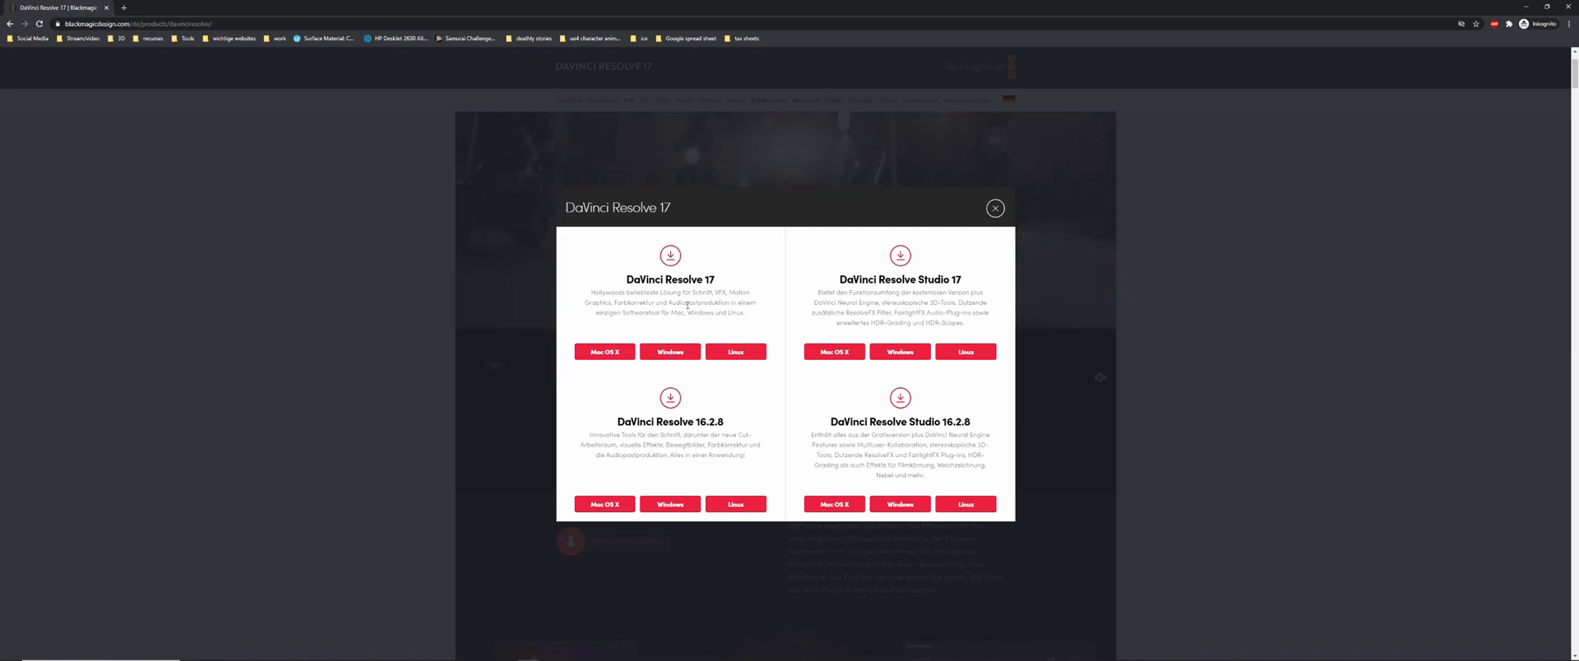
click(996, 210)
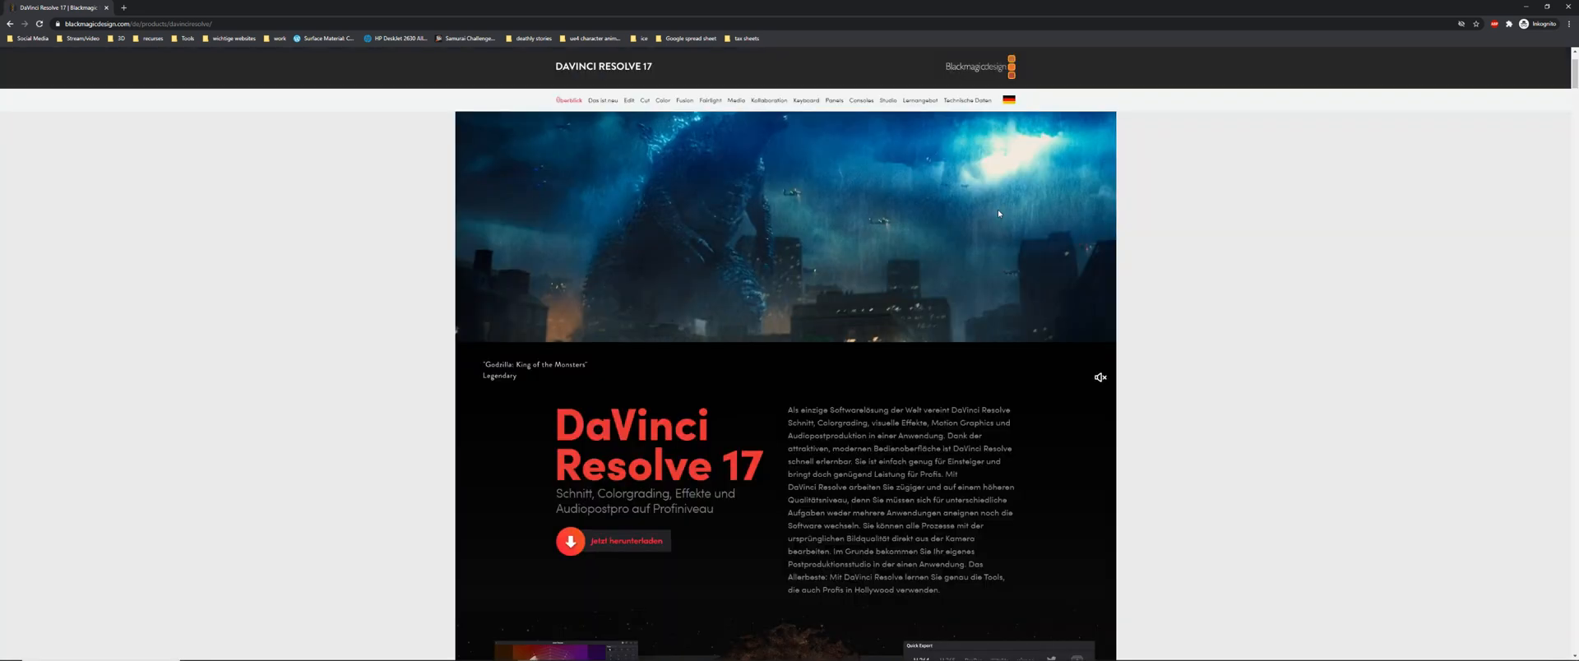
drag(792, 5, 749, 36)
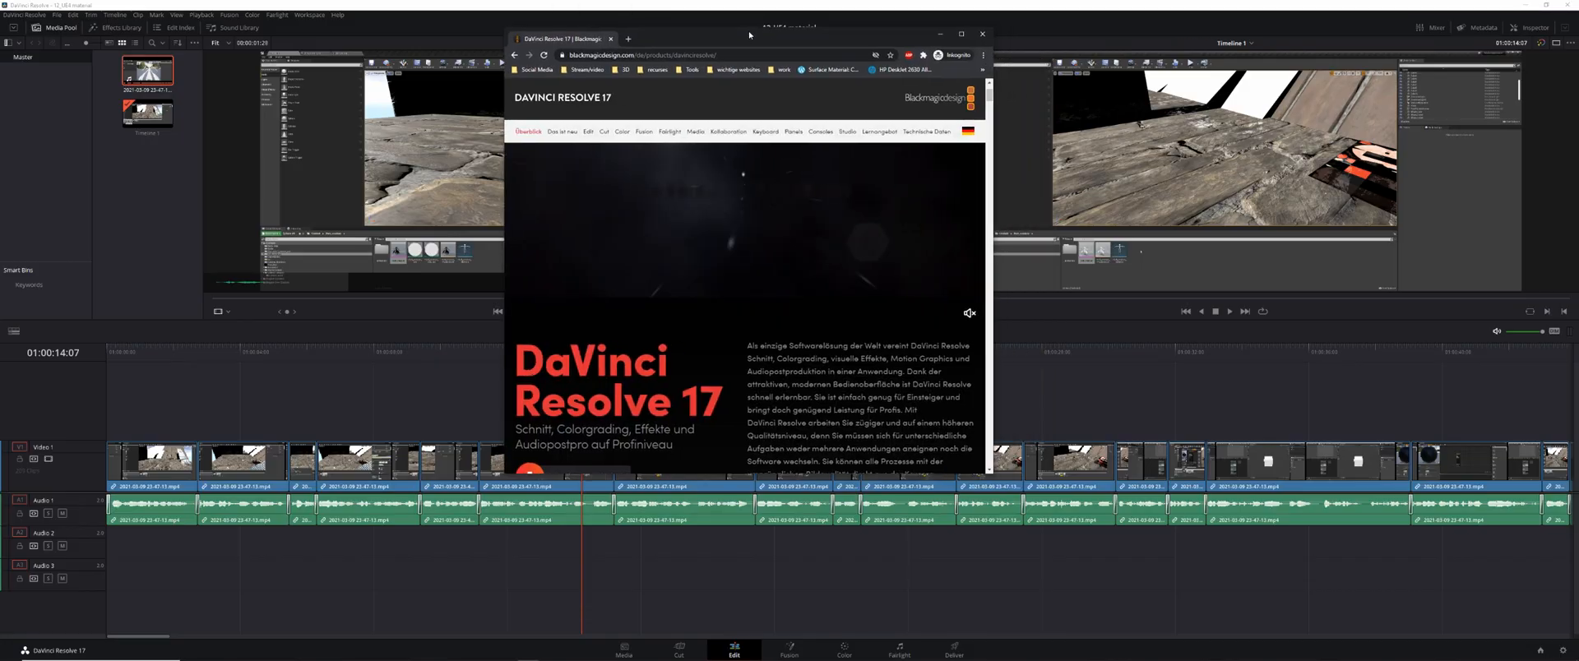
click(982, 34)
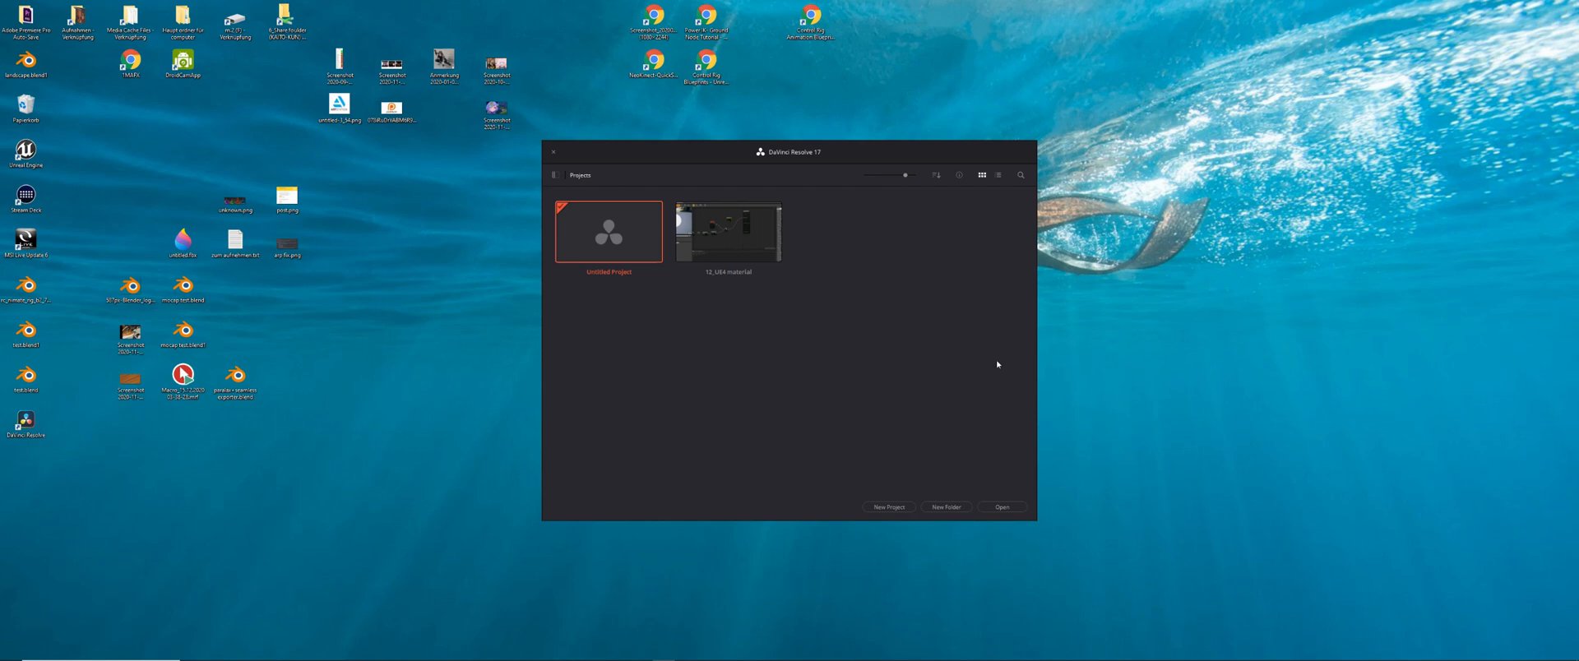
- Create a new project named test and switch to the Edit page
click(887, 506)
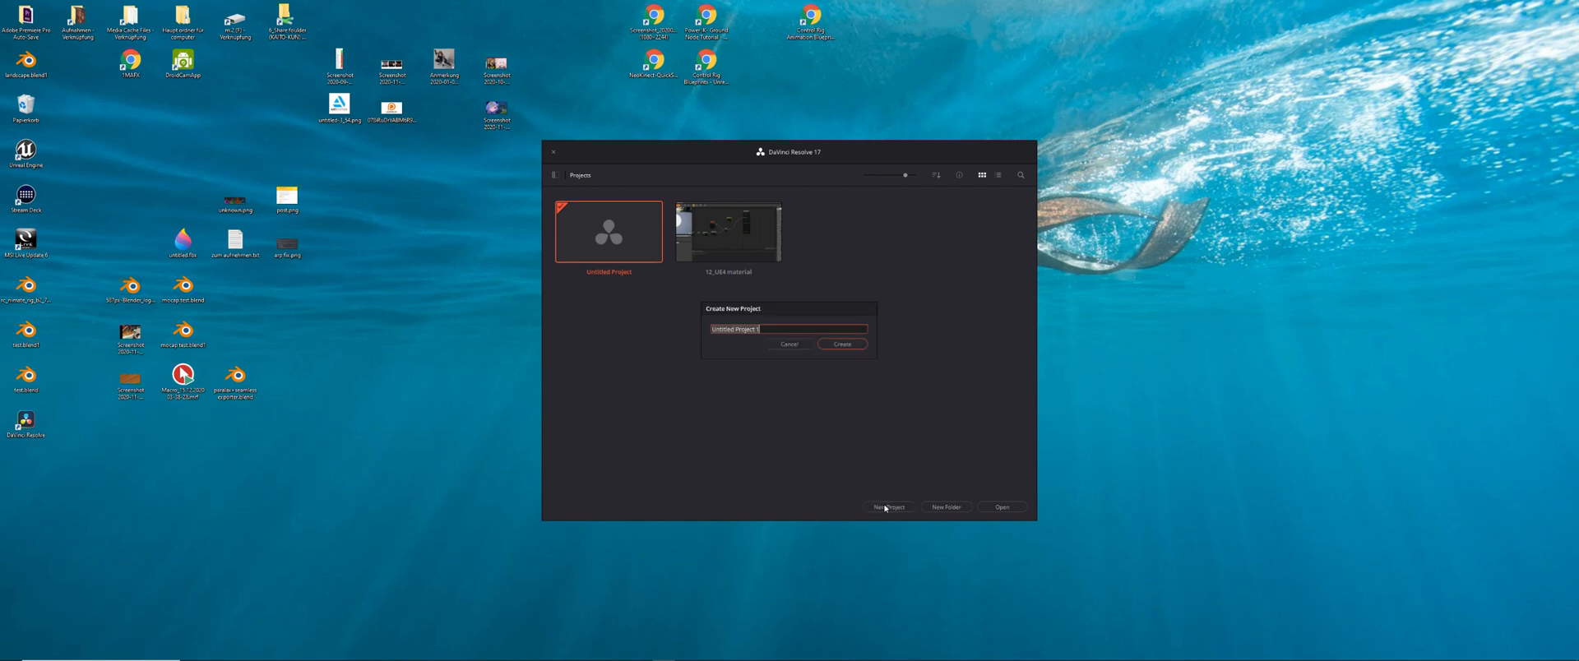
text(test)
click(842, 343)
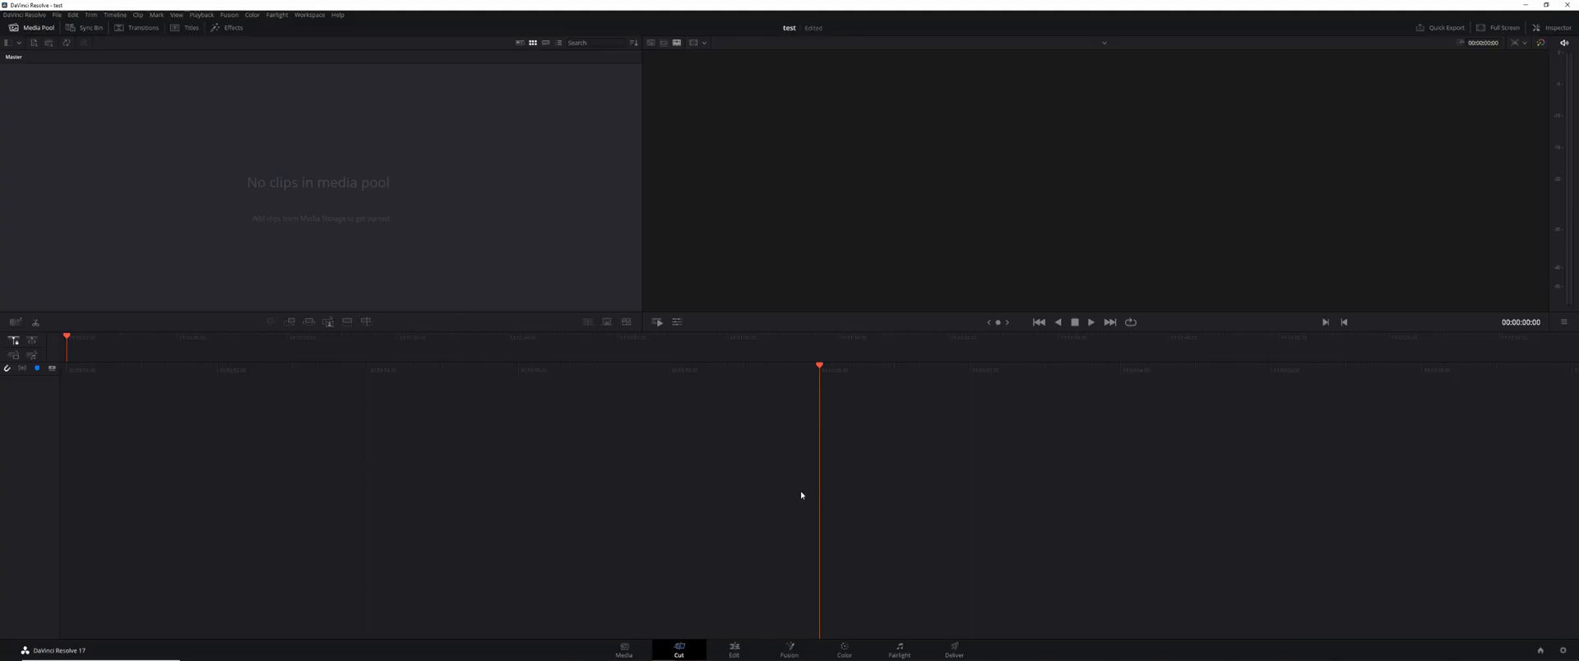
click(736, 654)
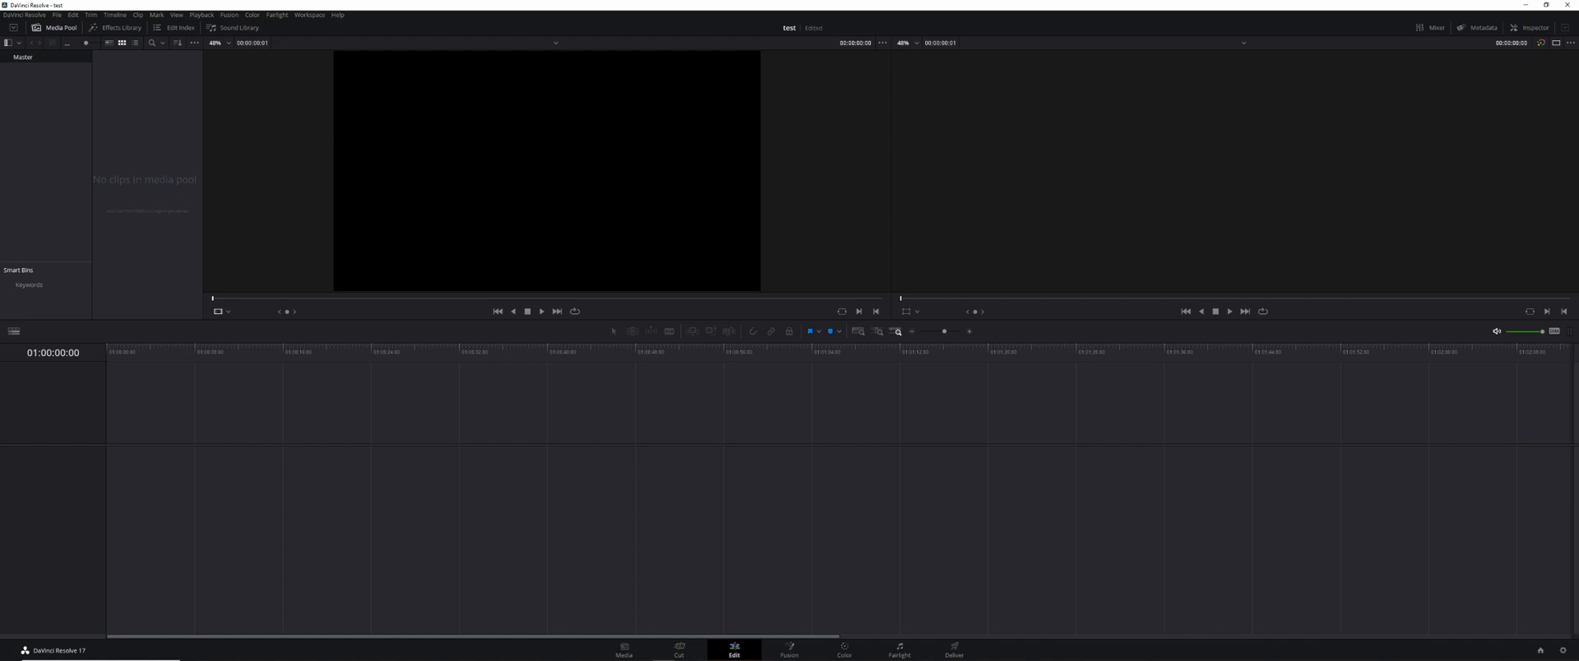
drag(0, 263, 130, 222)
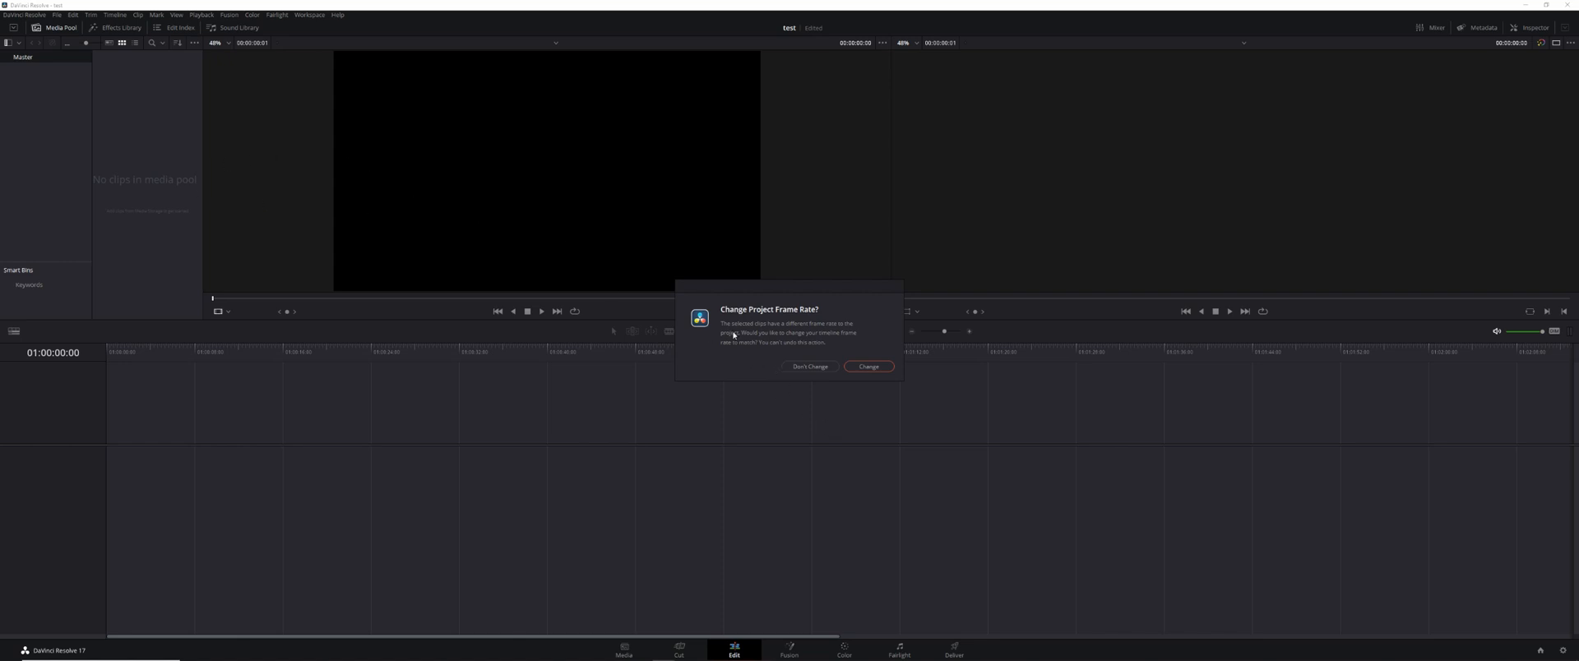
click(868, 366)
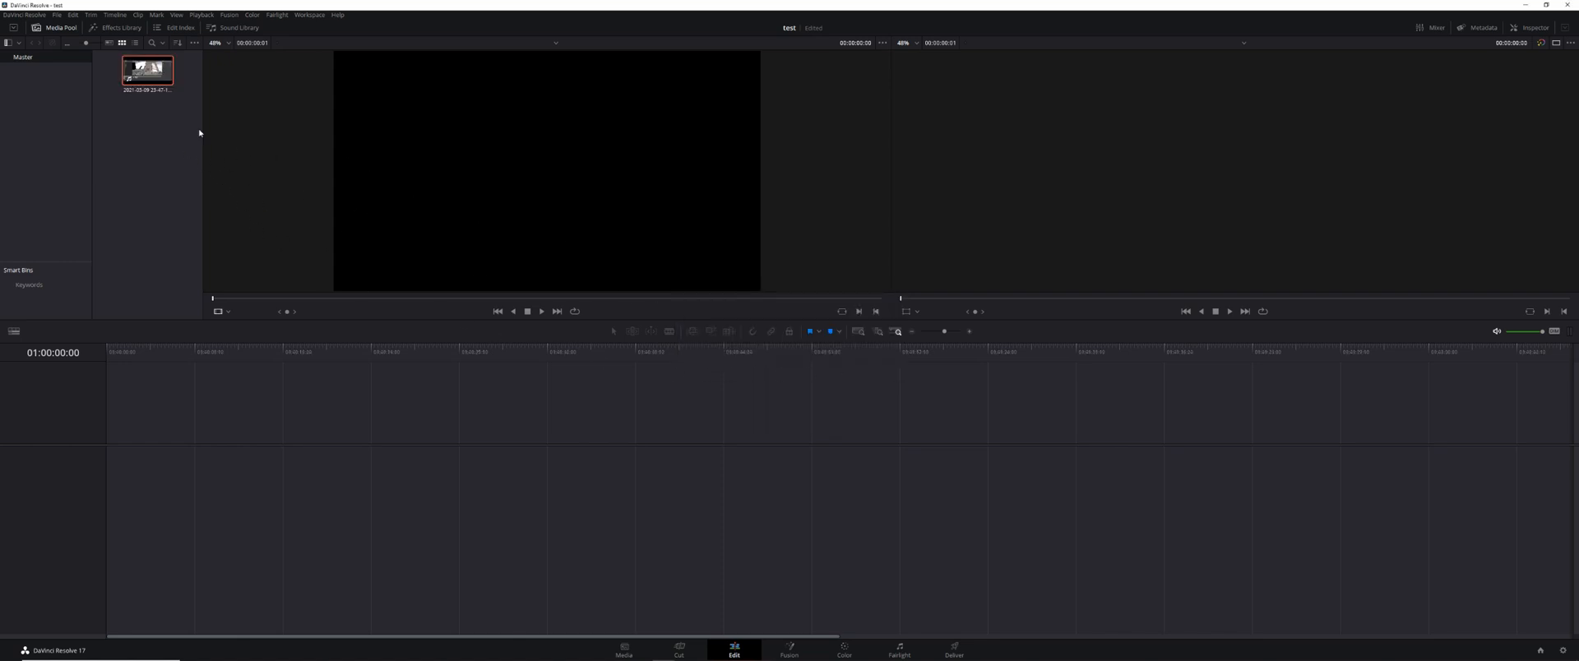
double_click(156, 84)
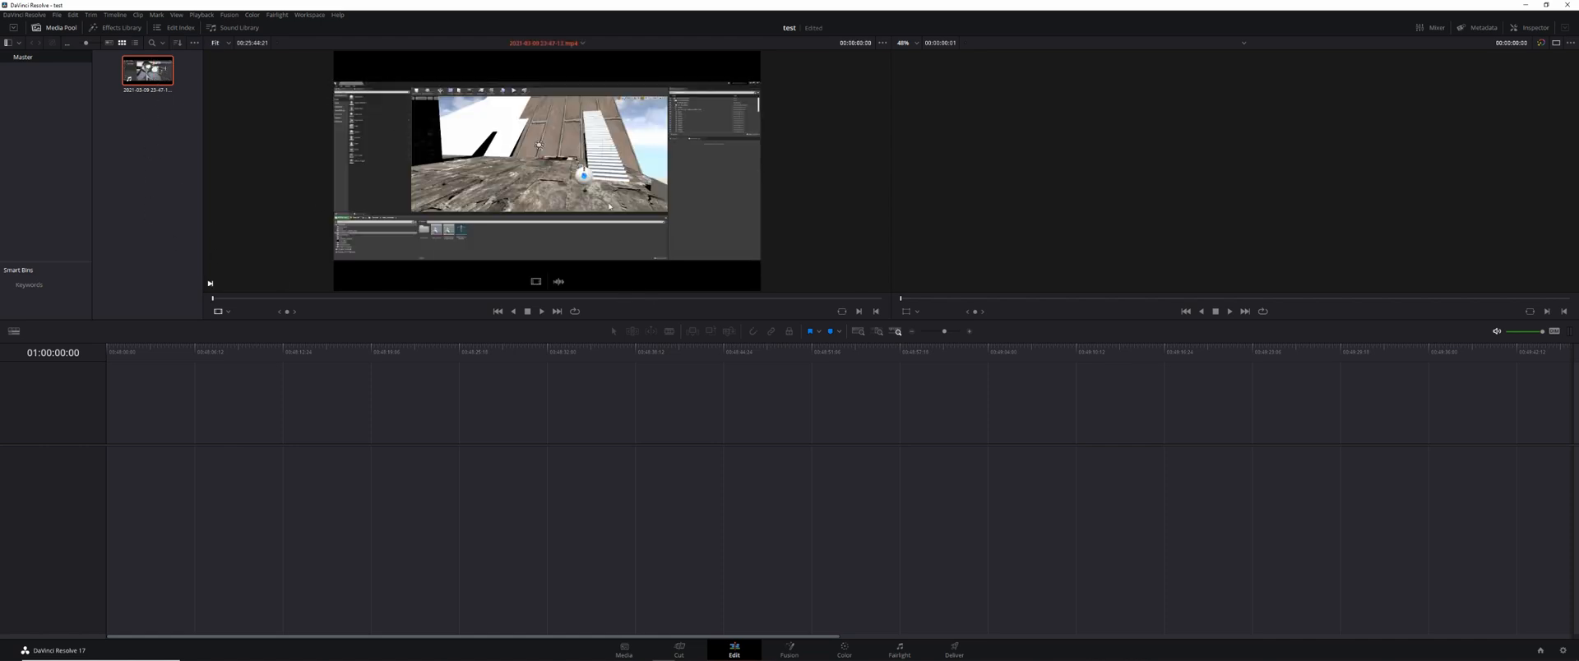
mouse_move(223, 298)
mouse_down()
mouse_move(329, 299)
mouse_move(244, 304)
mouse_up()
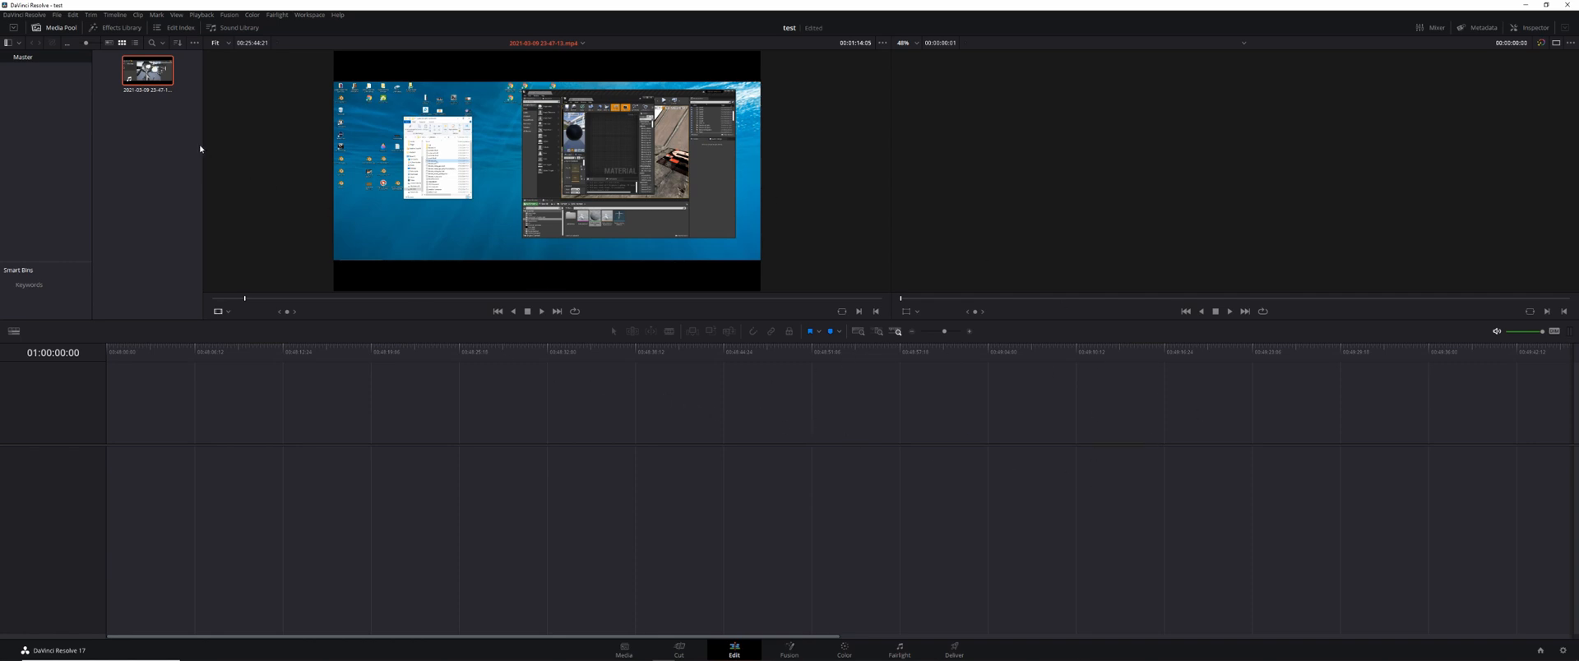
- Review the system and user preferences, including Memory and GPU, Editing and Metadata, and close them with saving
click(34, 15)
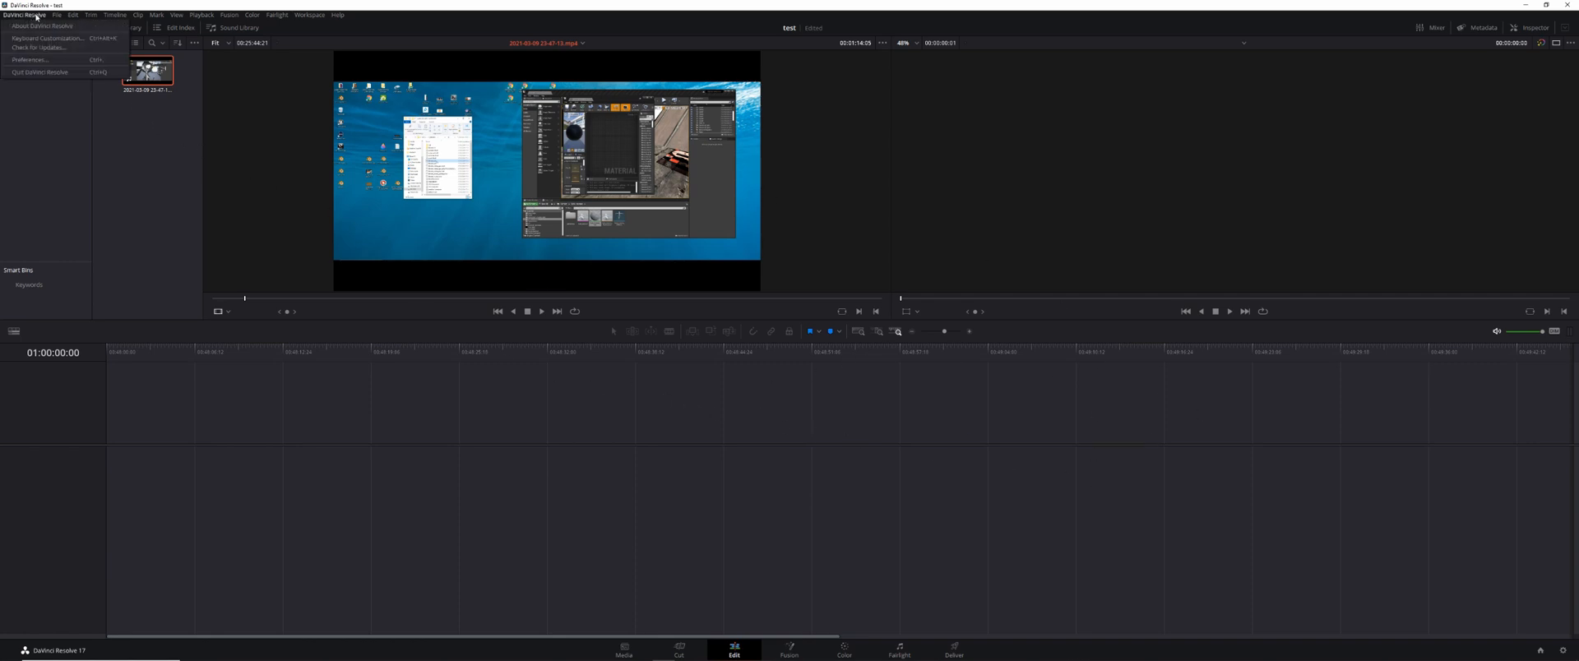
click(29, 59)
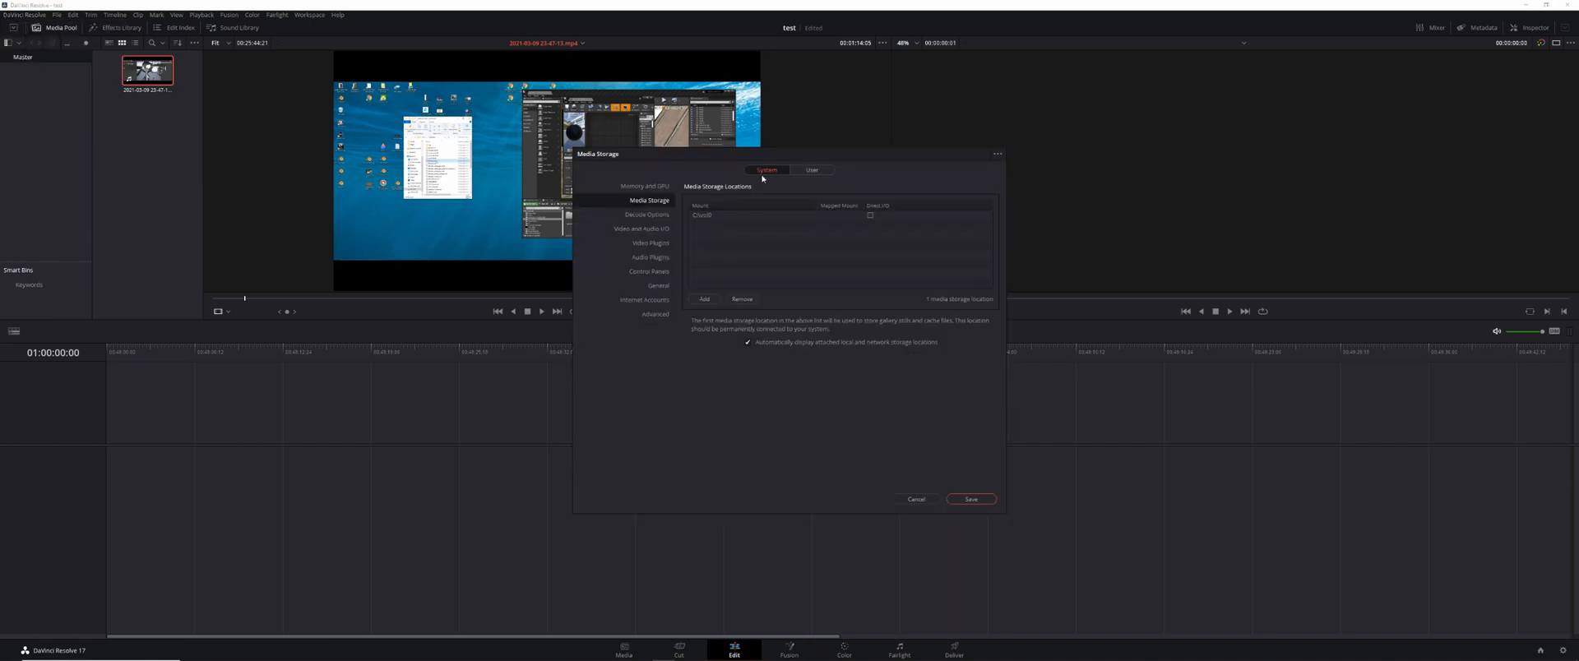
click(641, 188)
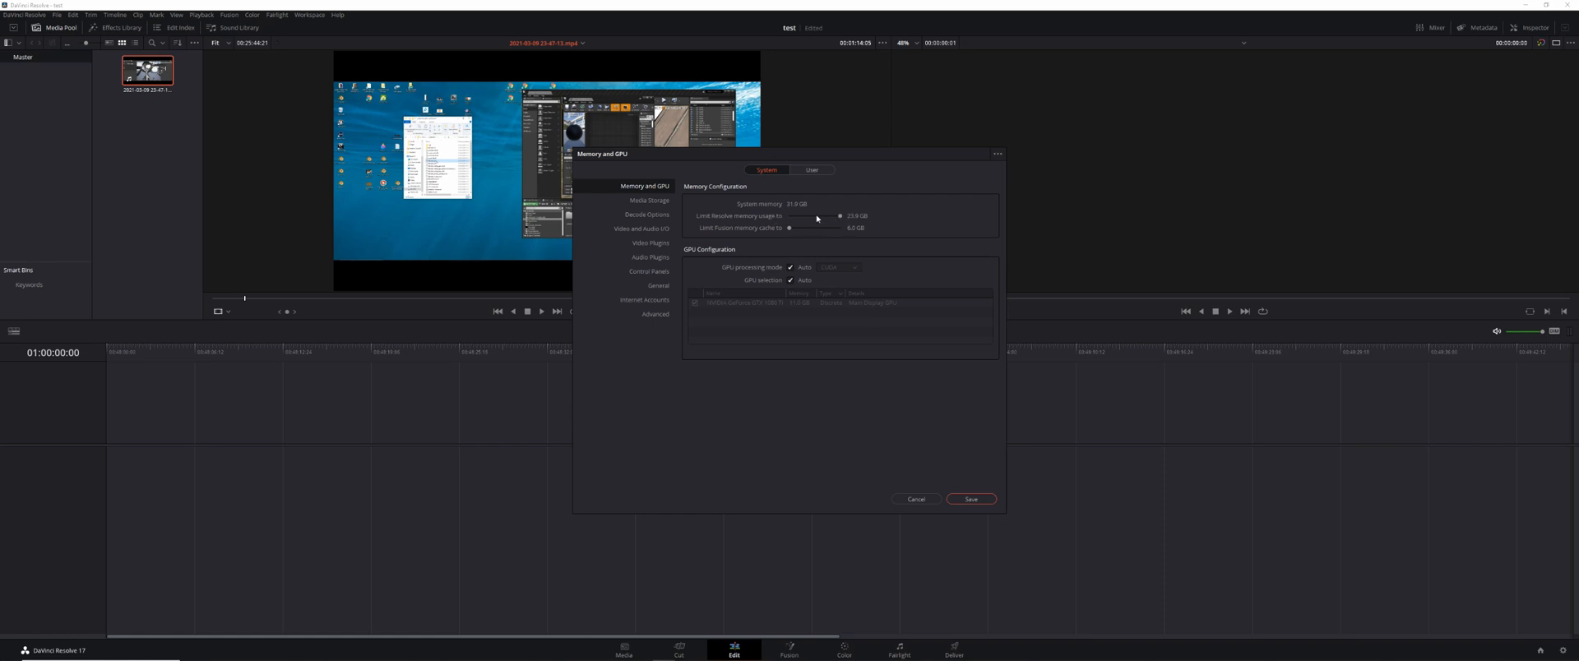
click(812, 169)
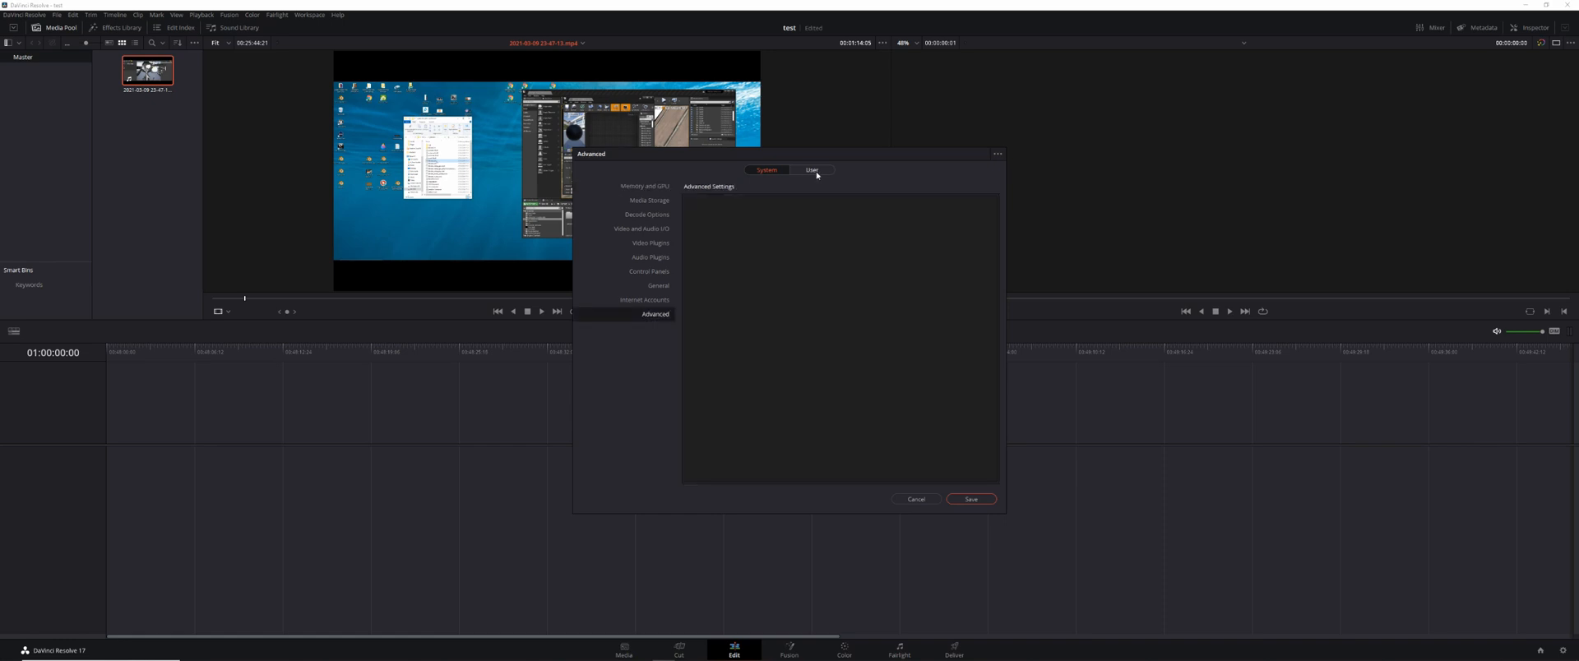
click(660, 214)
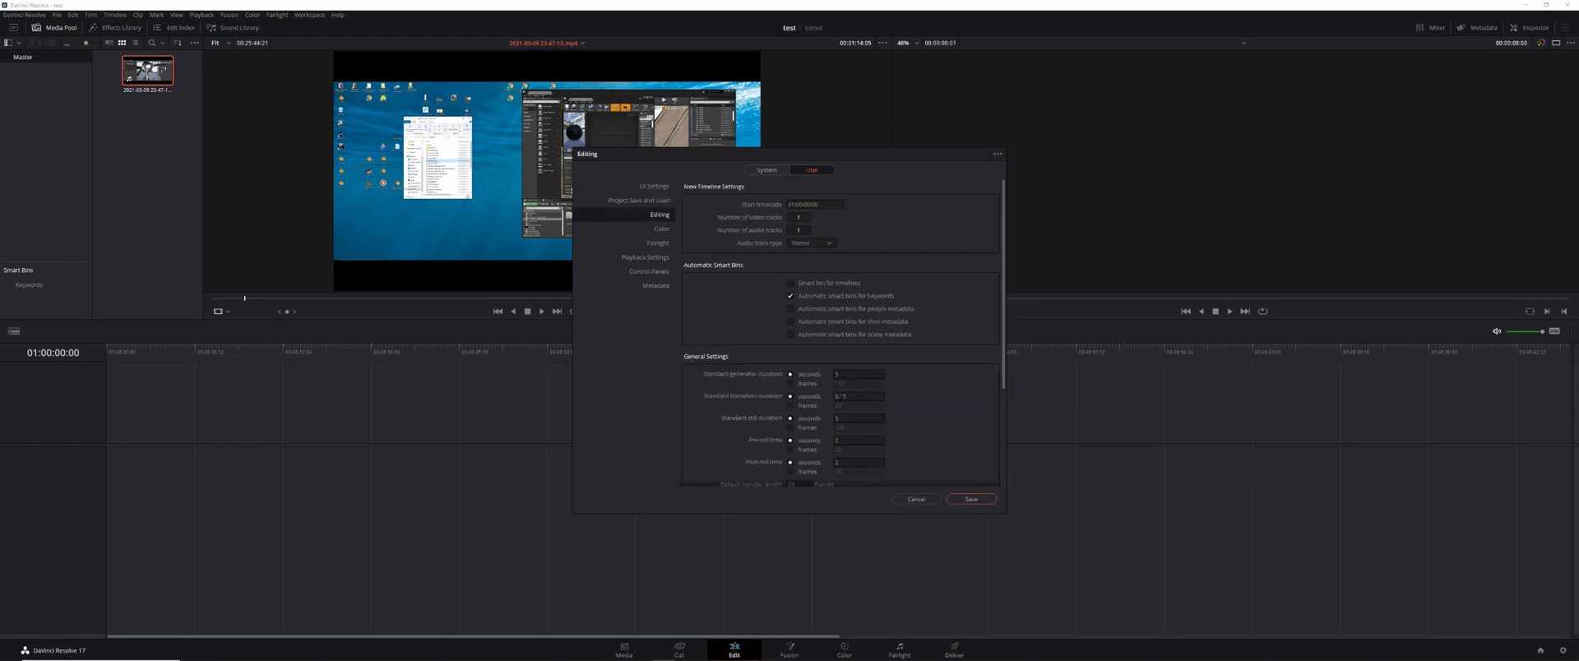
click(656, 285)
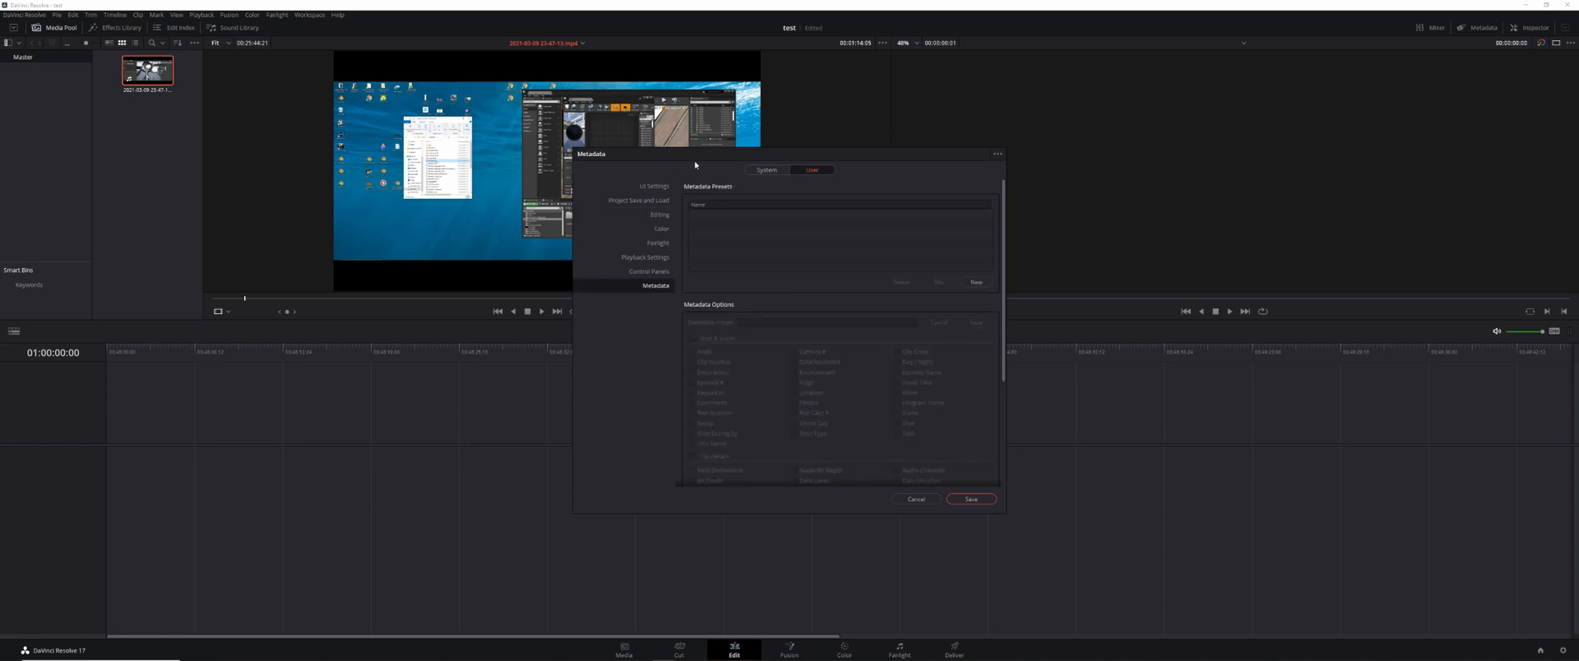
click(972, 500)
- Open the keyboard customization and examine the shortcuts of the Edit commands, from Insert down to Undo
click(27, 15)
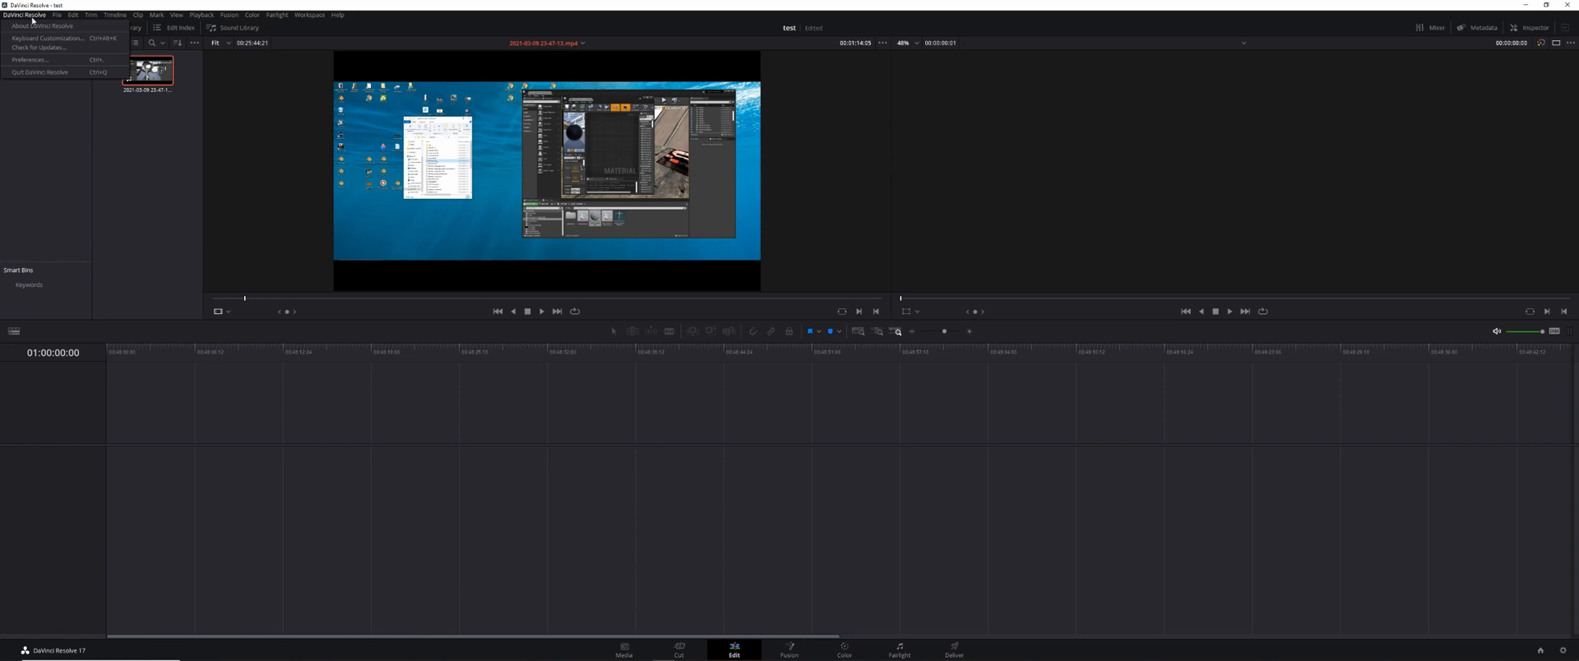
click(49, 39)
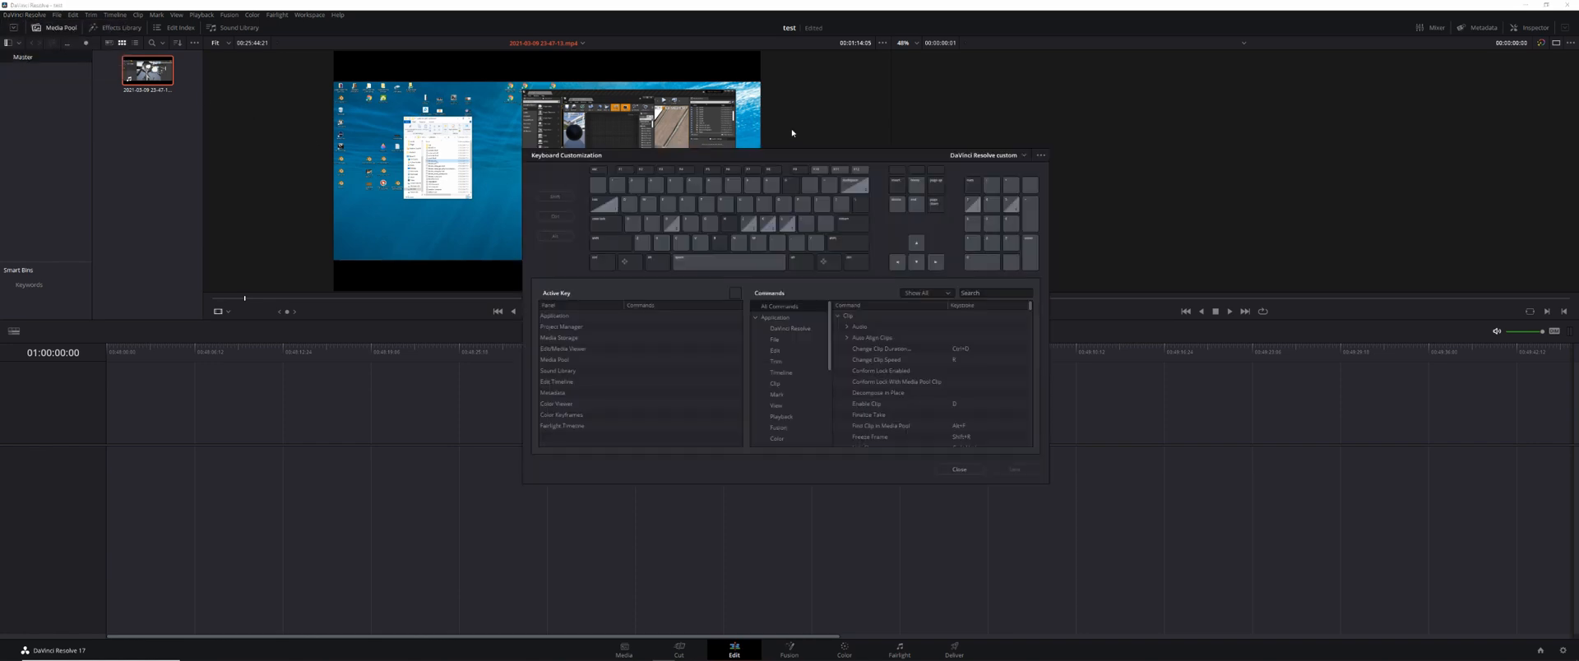
drag(817, 152, 624, 121)
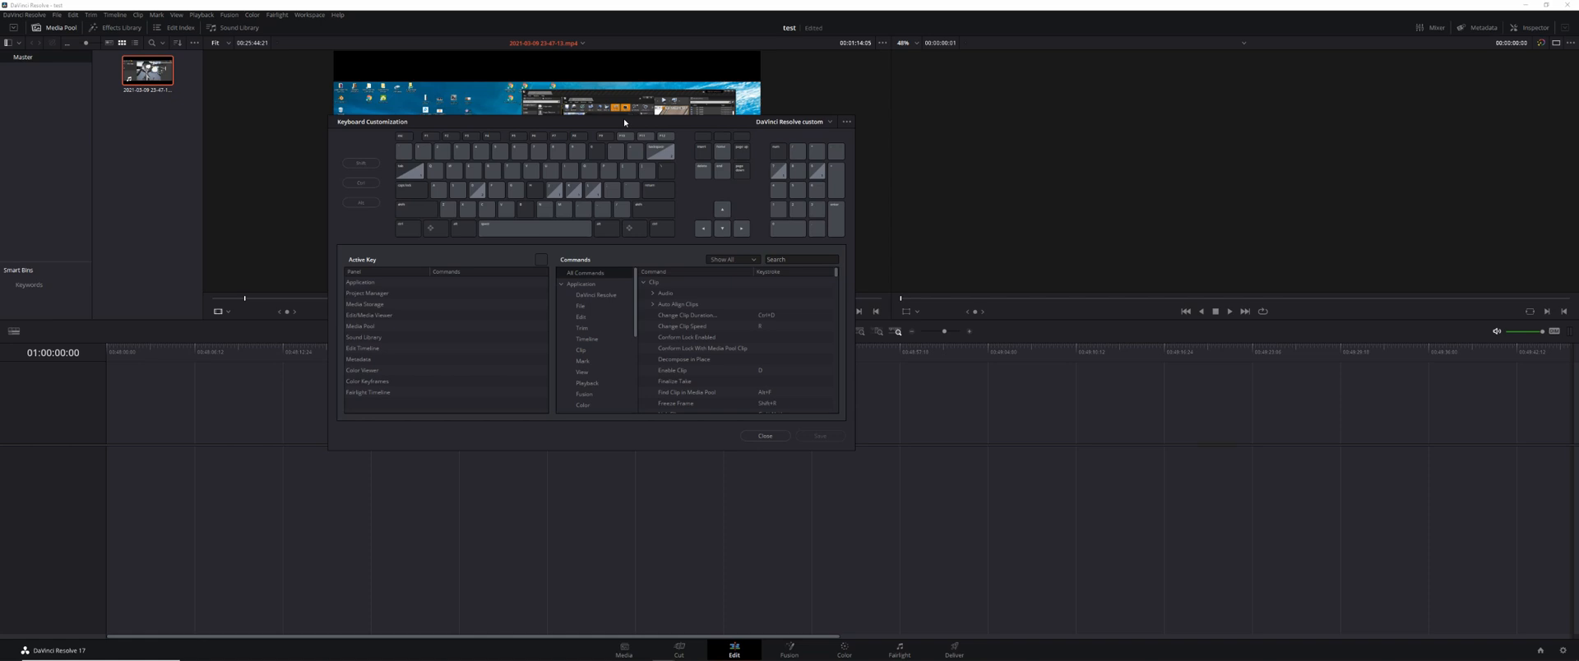
click(583, 319)
click(662, 348)
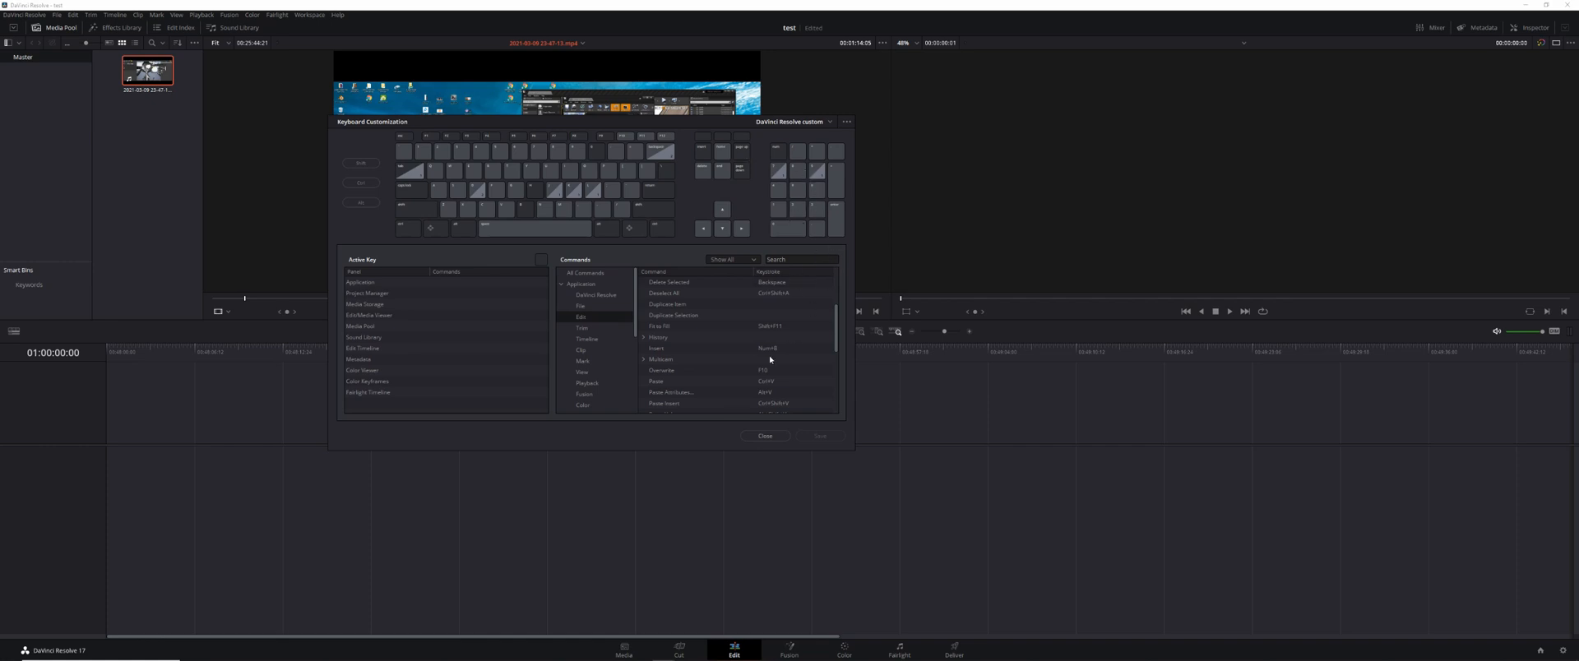
mouse_move(738, 352)
click(793, 348)
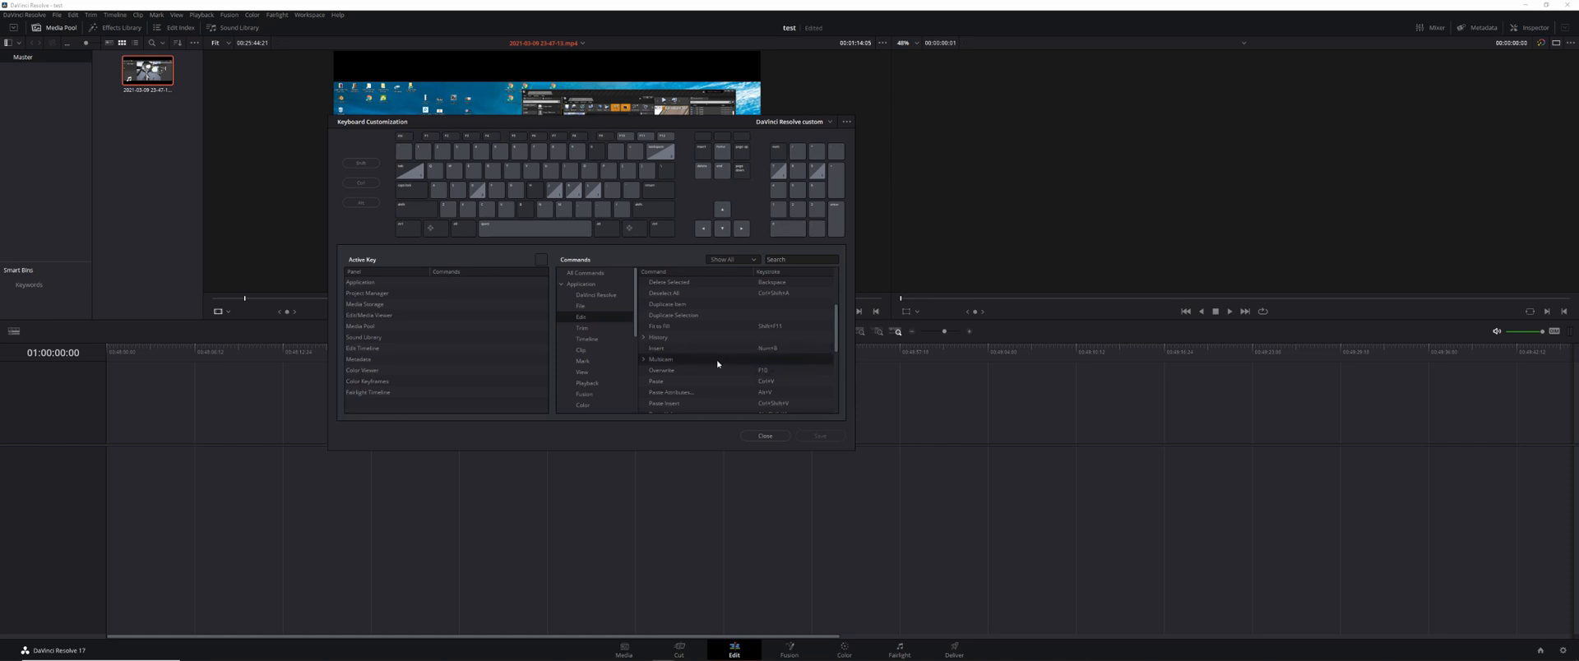
scroll(663, 365, down, 5)
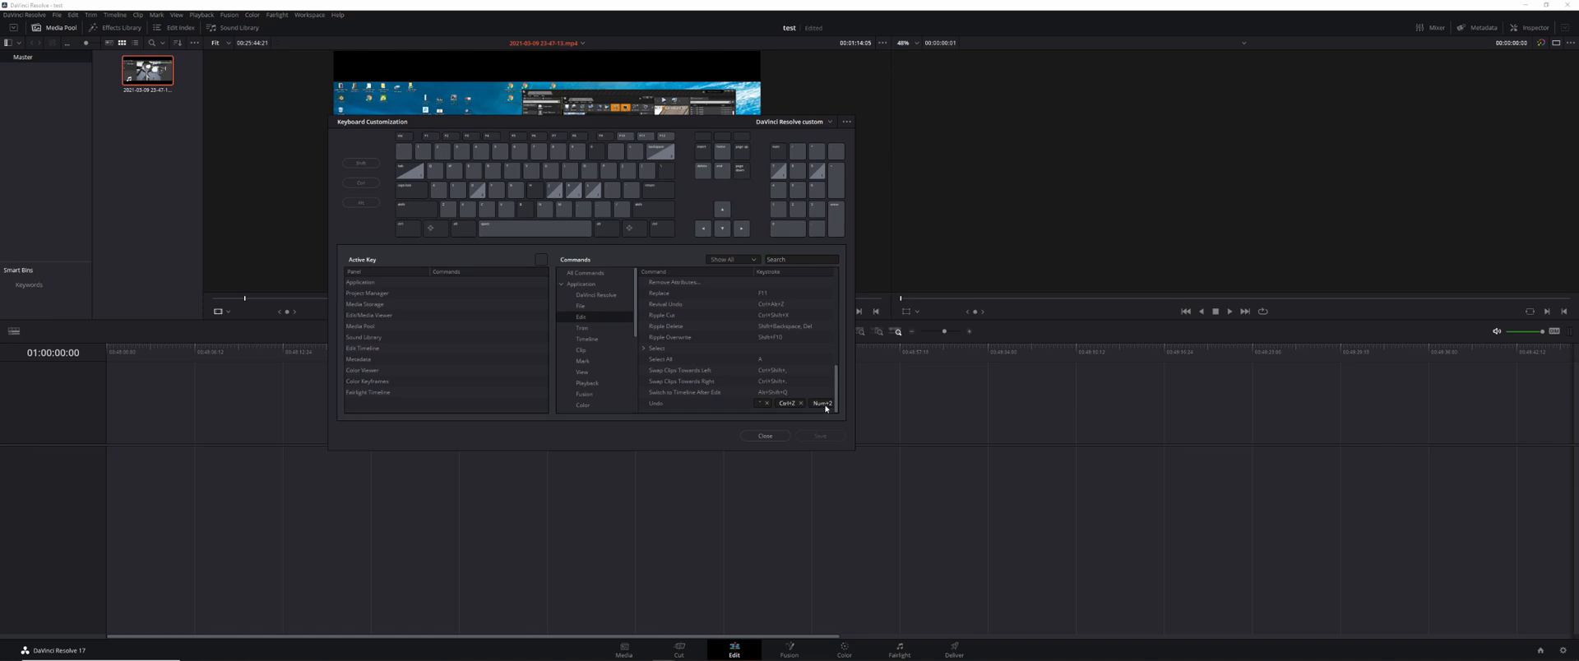
- Examine the shortcuts assigned to the Trim and Playback commands, expanding the Go To and Next groups
click(587, 329)
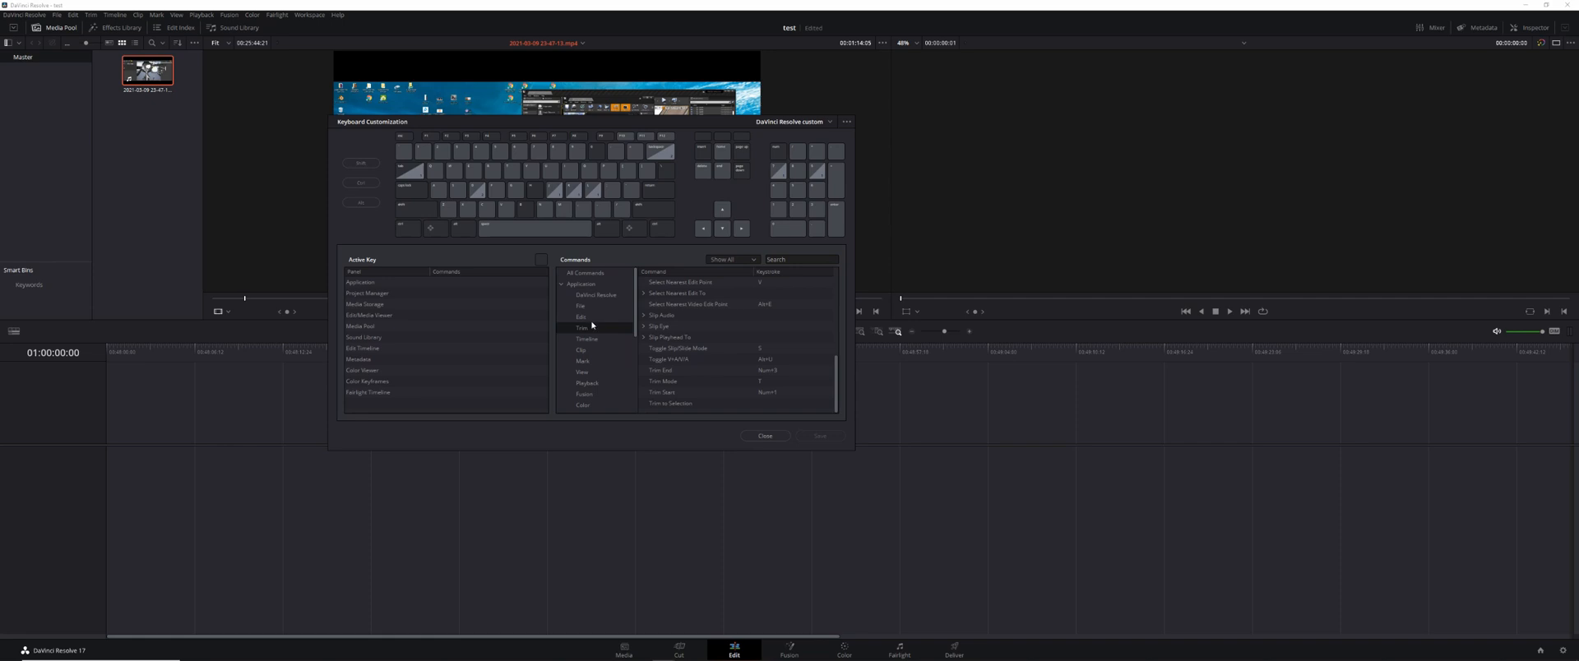
click(589, 384)
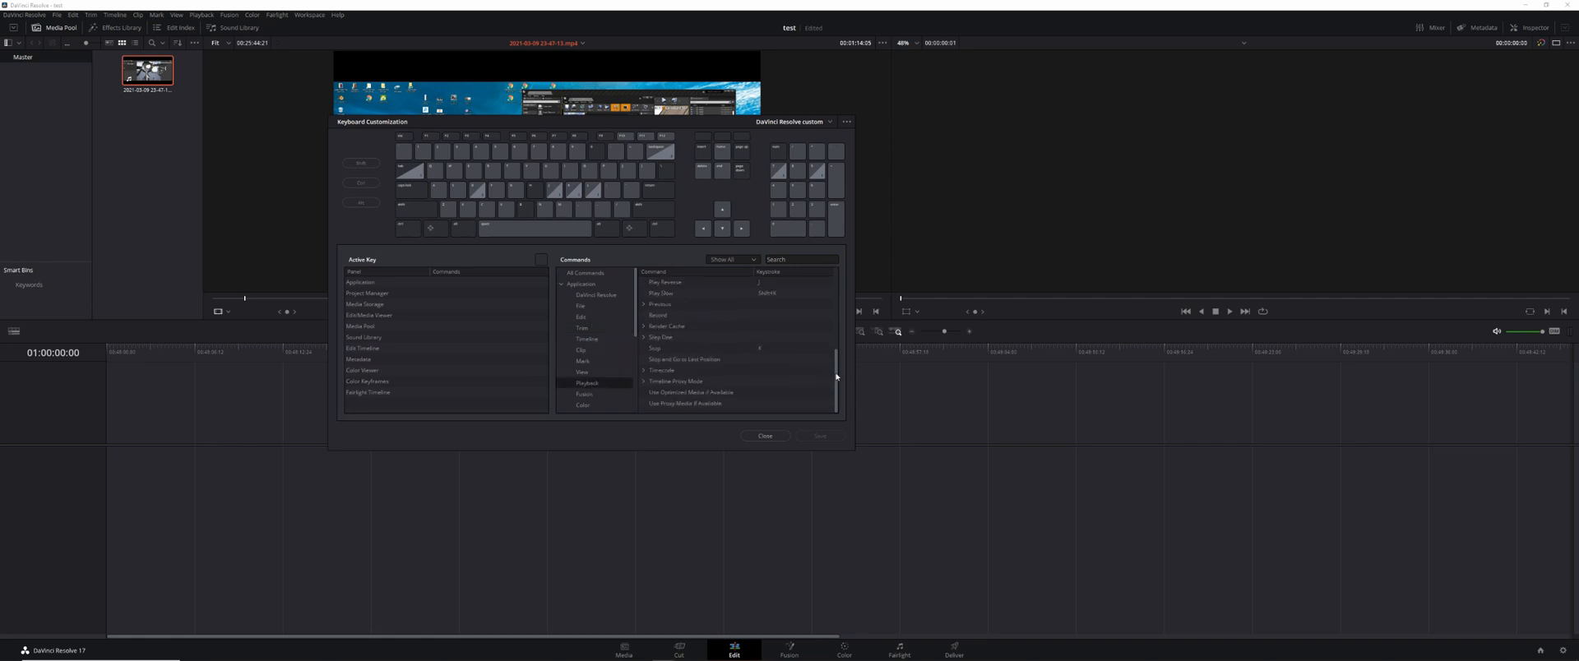
drag(838, 376, 837, 293)
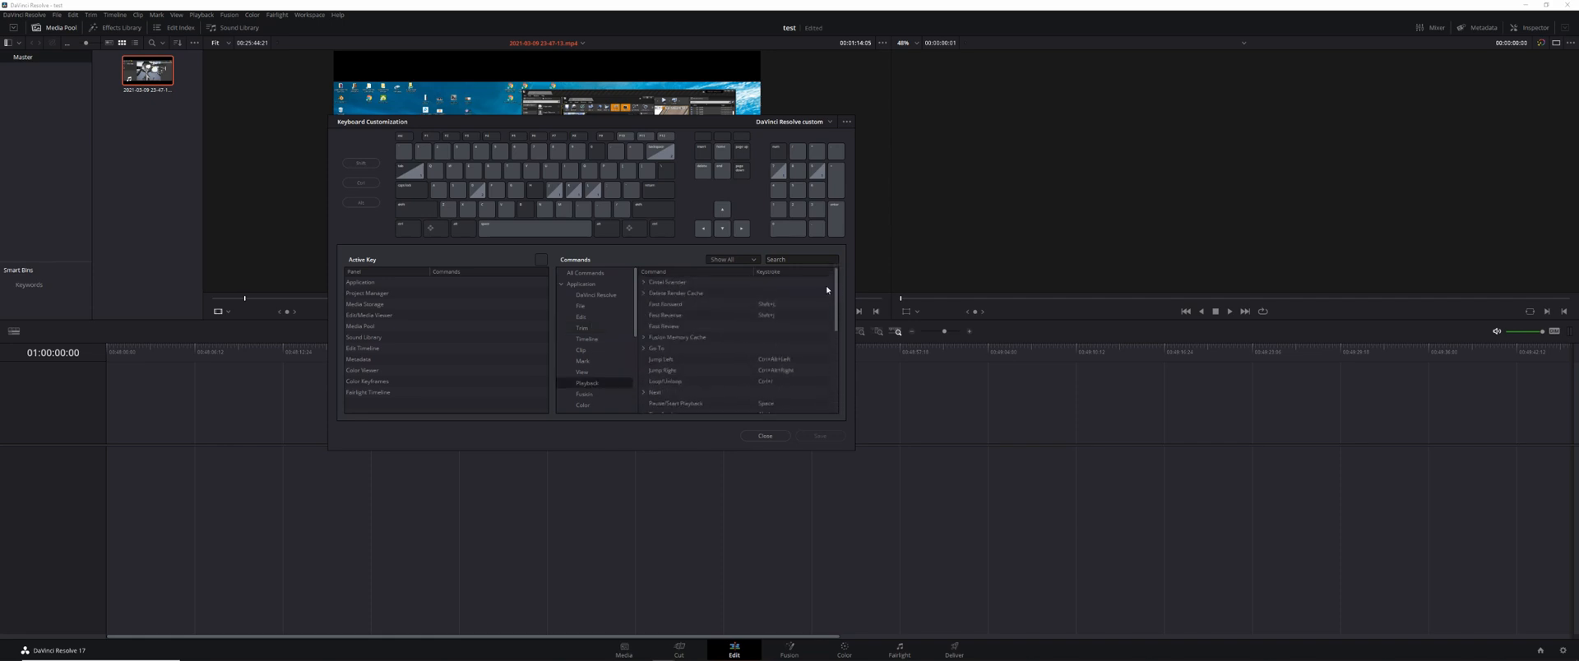
click(643, 348)
scroll(829, 292, down, 3)
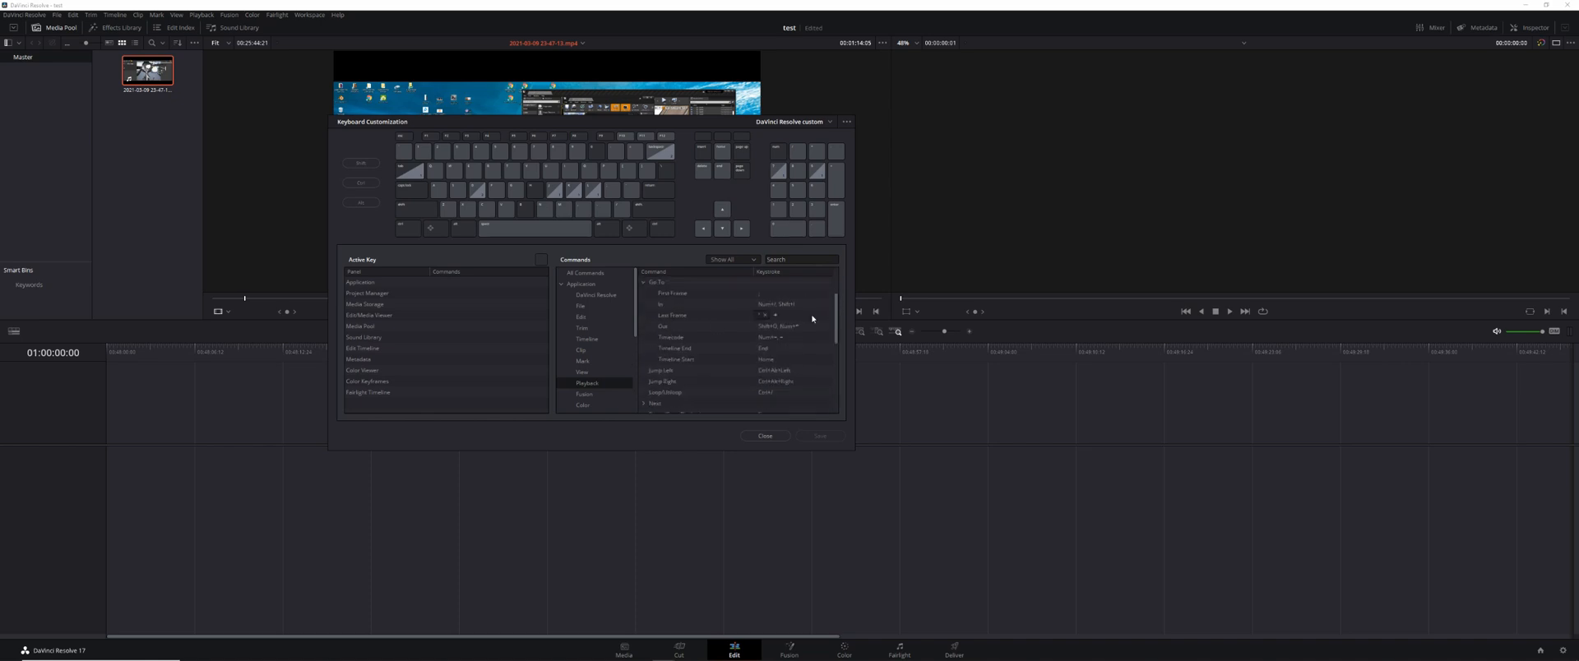
mouse_move(717, 307)
scroll(740, 345, down, 3)
click(643, 337)
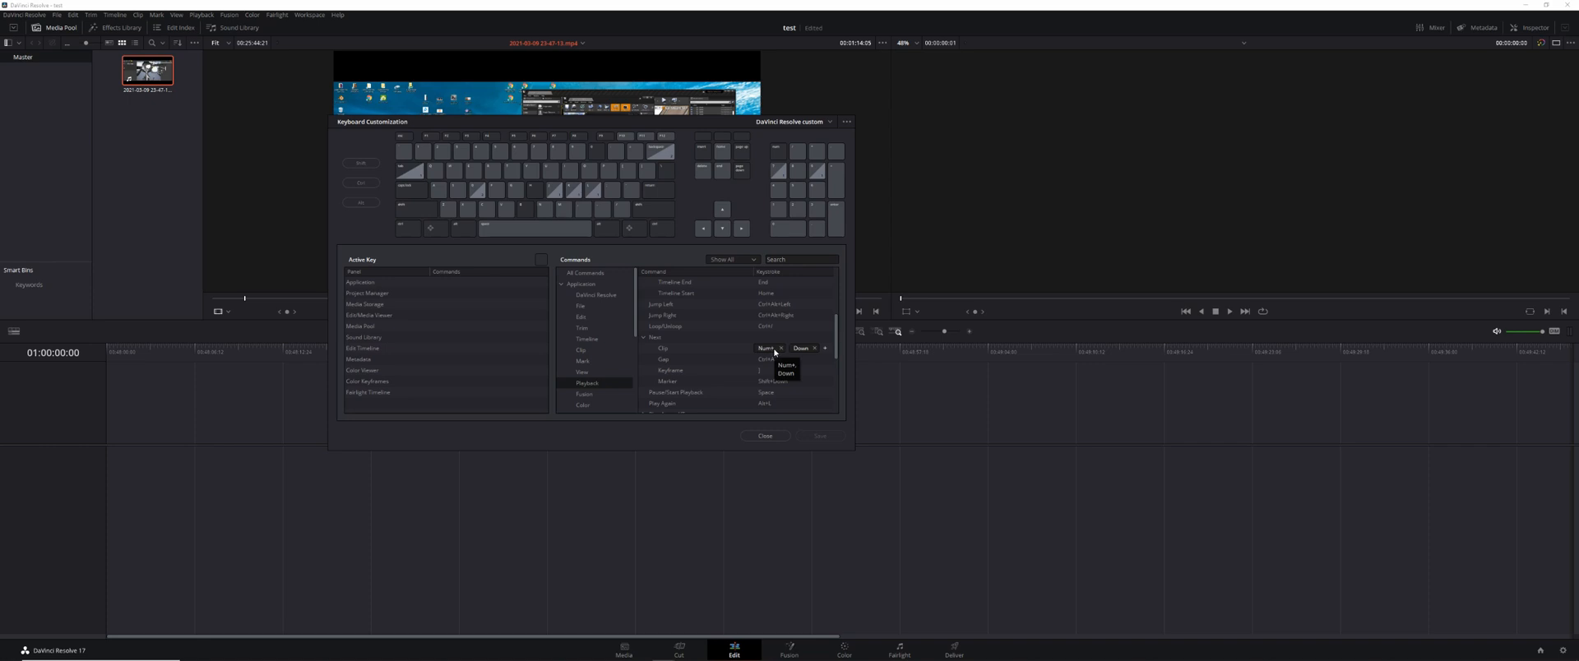
scroll(658, 357, down, 4)
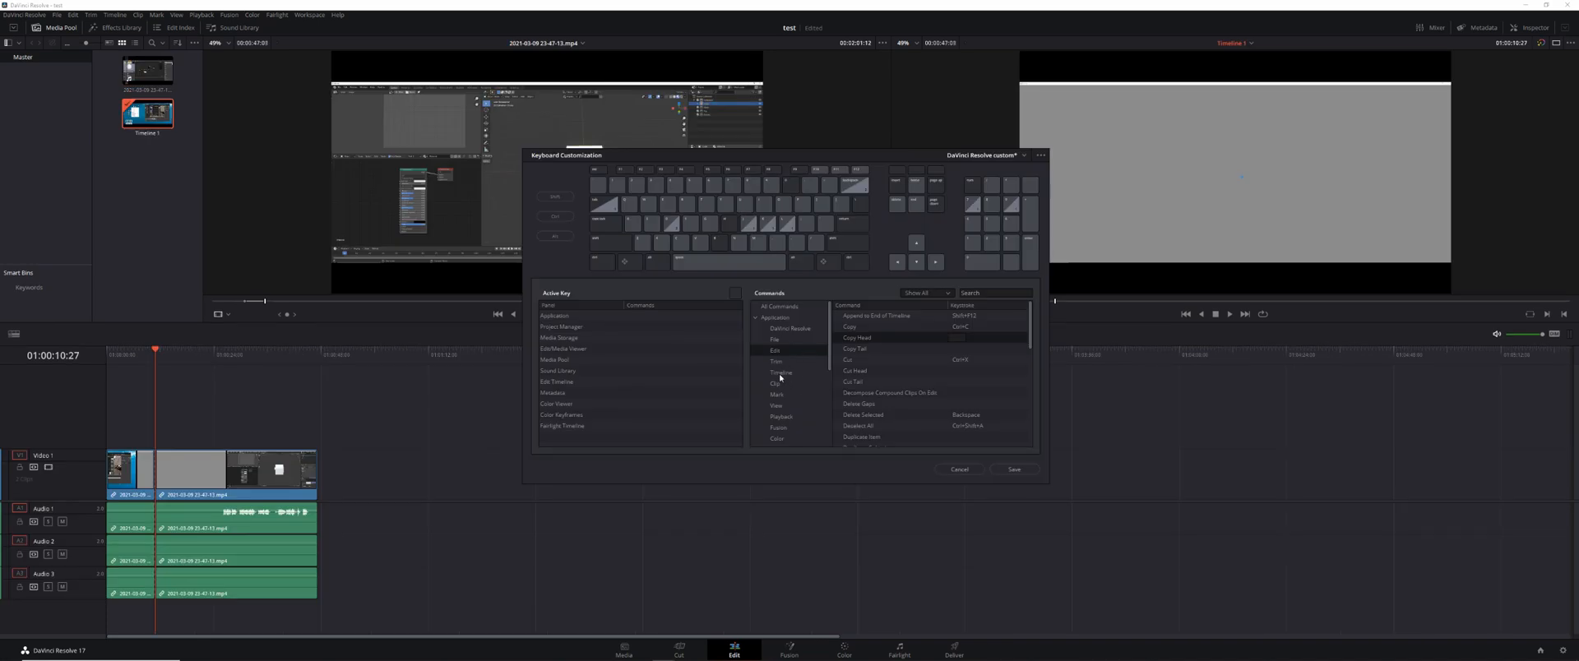
- Review the shortcuts of the Timeline commands down to Split Clip, and close the keyboard customization
click(781, 374)
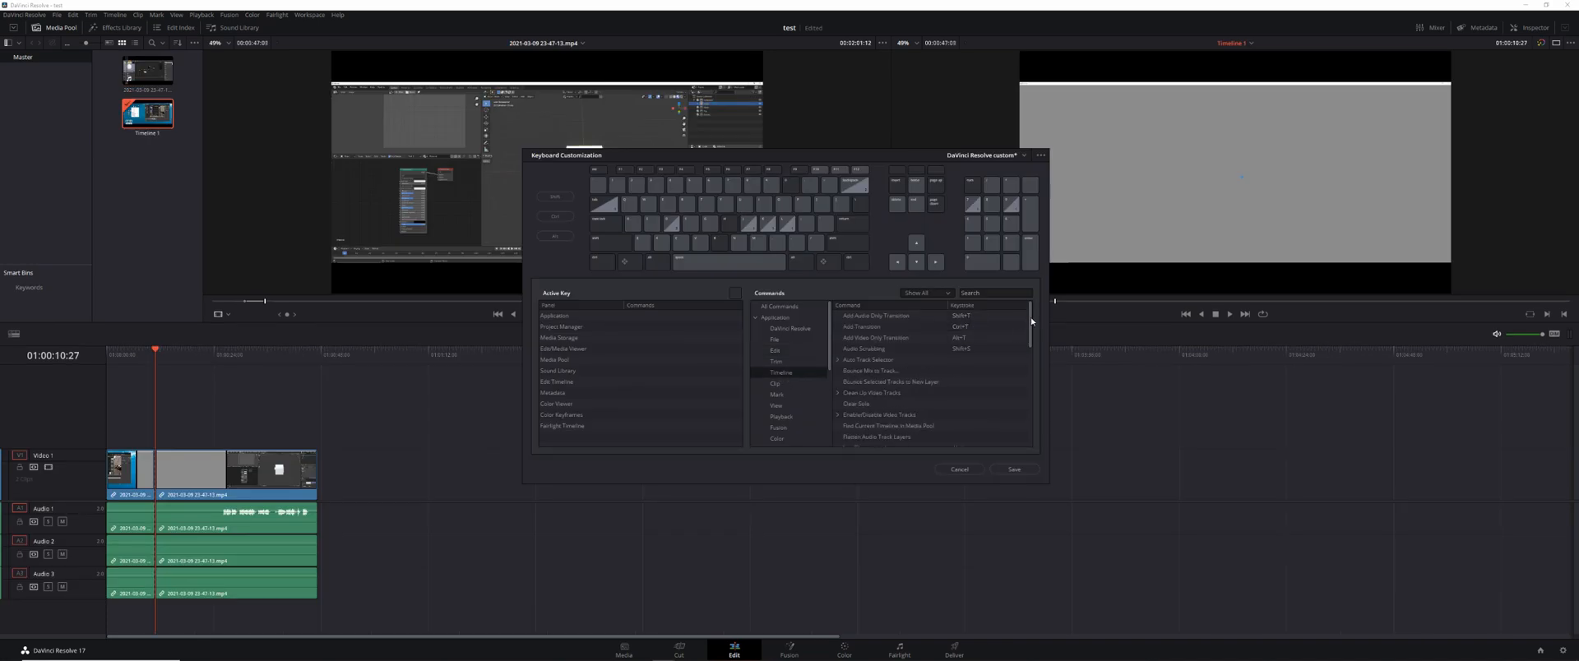
drag(1030, 318, 1035, 423)
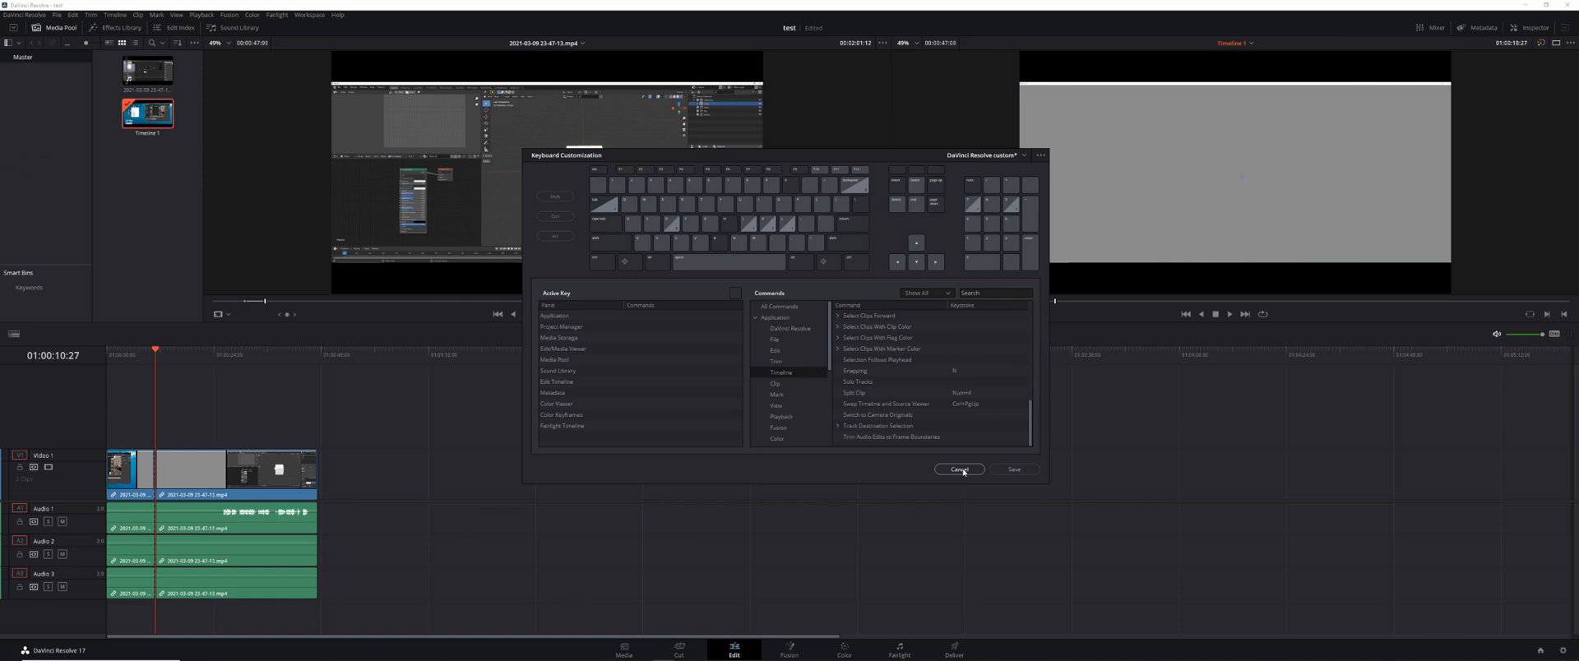
click(962, 472)
click(814, 365)
click(1005, 473)
click(859, 367)
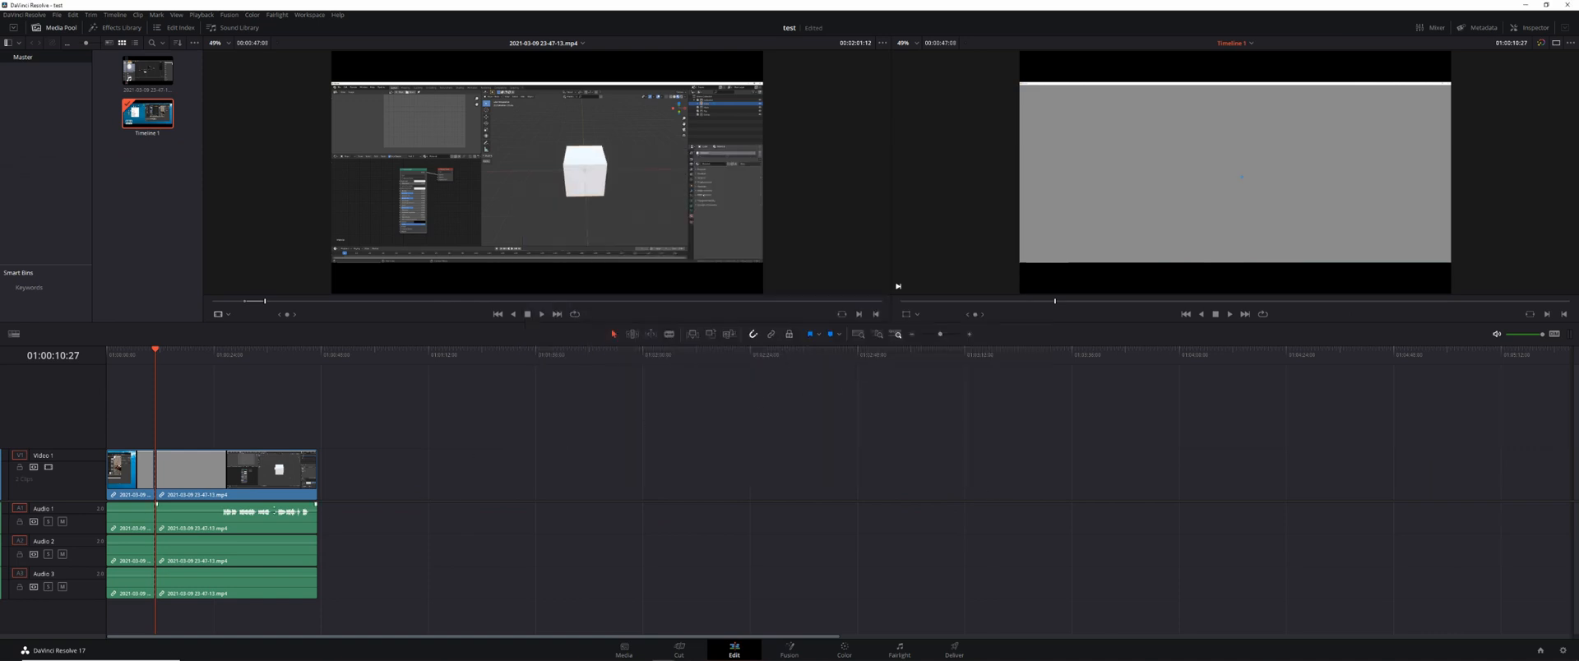
- Delete all video and audio clips from the timeline and make the source viewer active
drag(320, 405, 148, 580)
key(Delete)
click(278, 231)
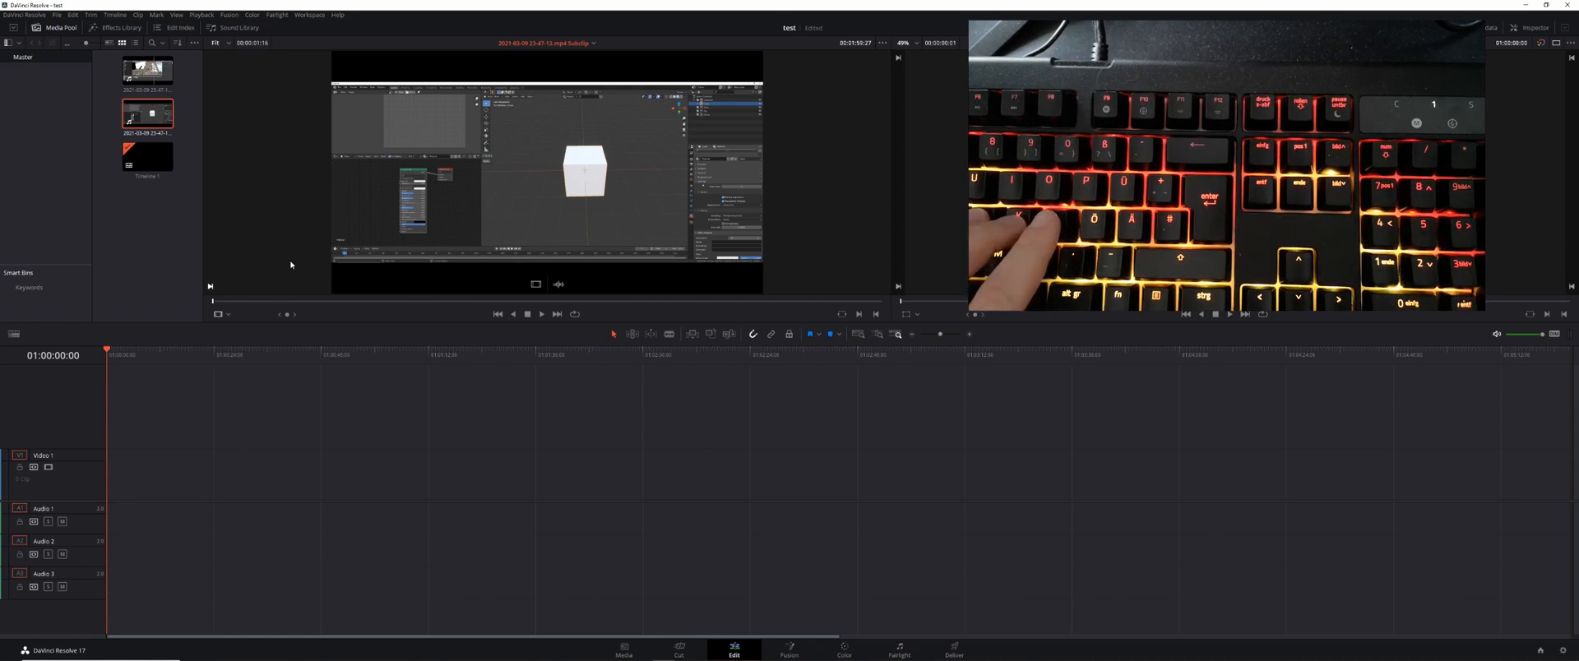
- Play the source clip forward at increased speed, pause it, and run it in reverse
key(l)
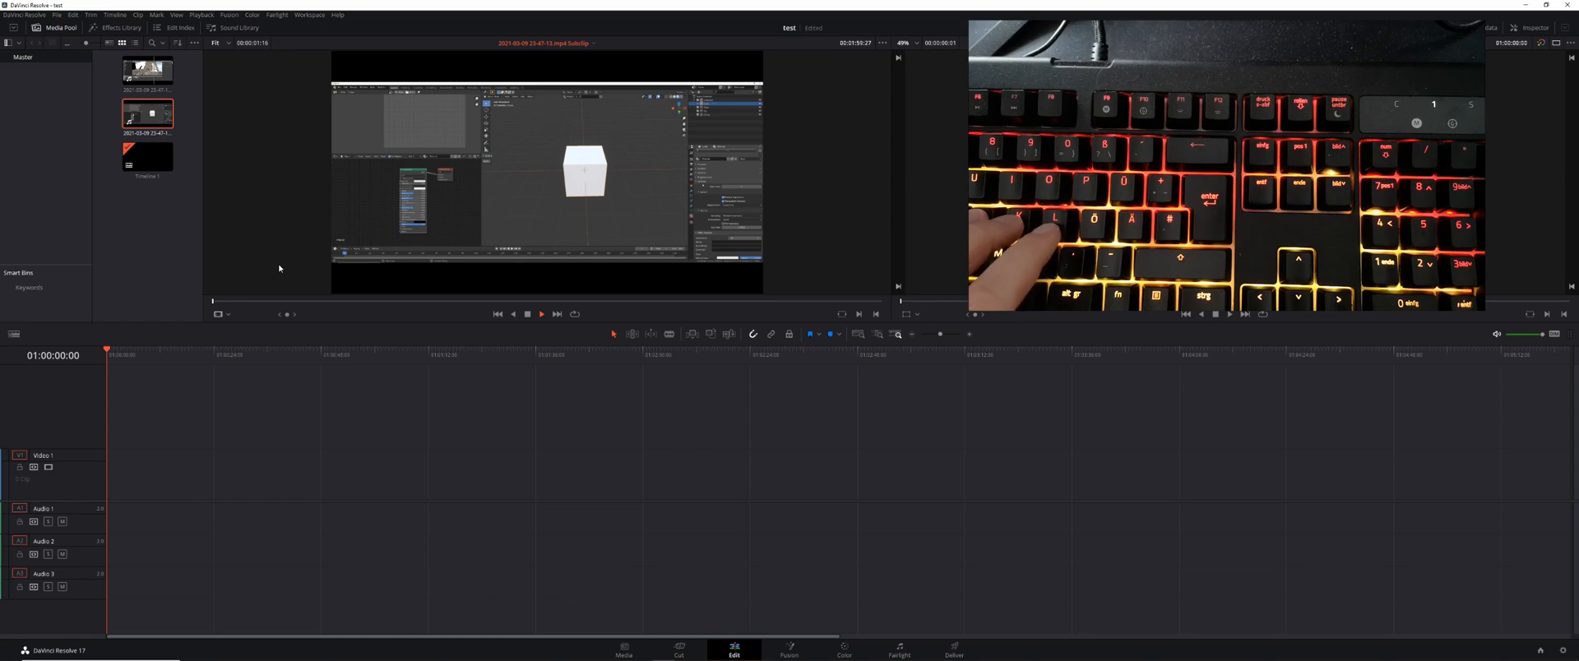
key(l)
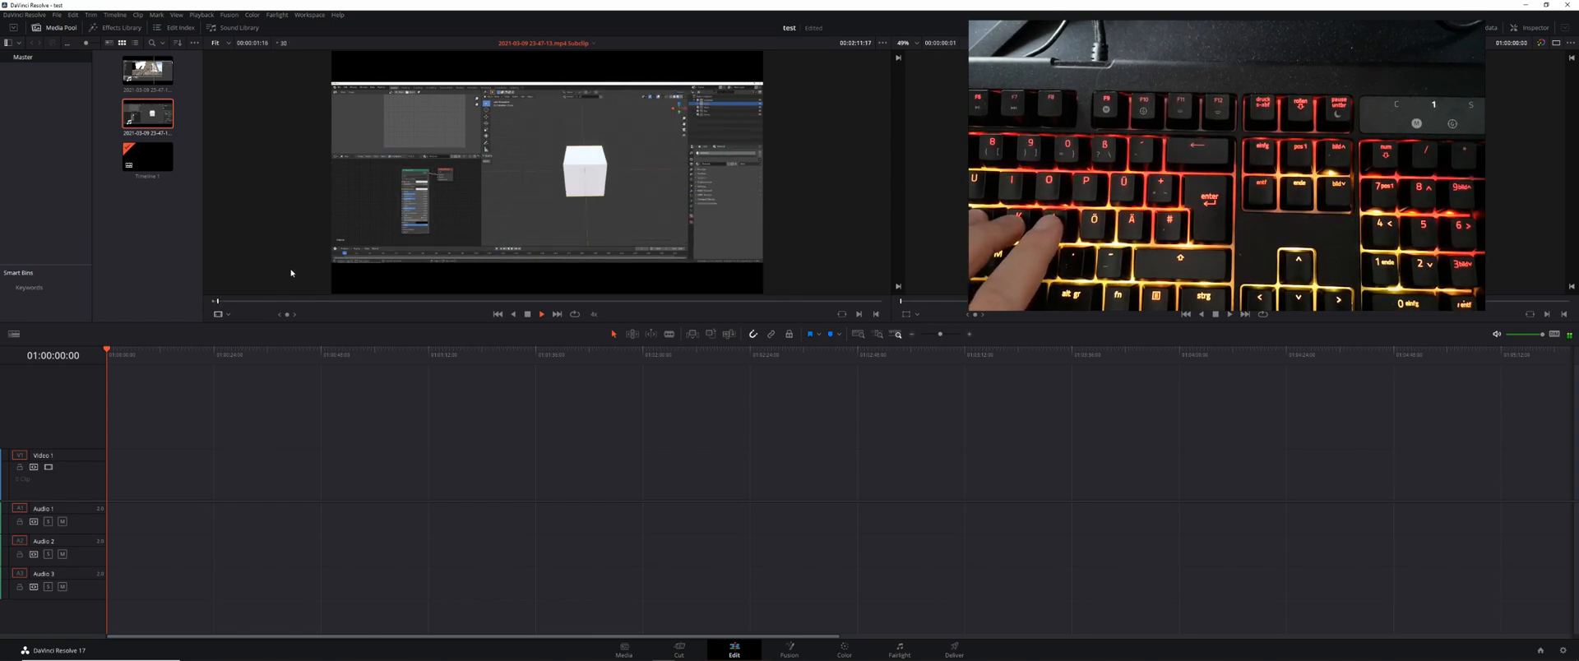
key(k)
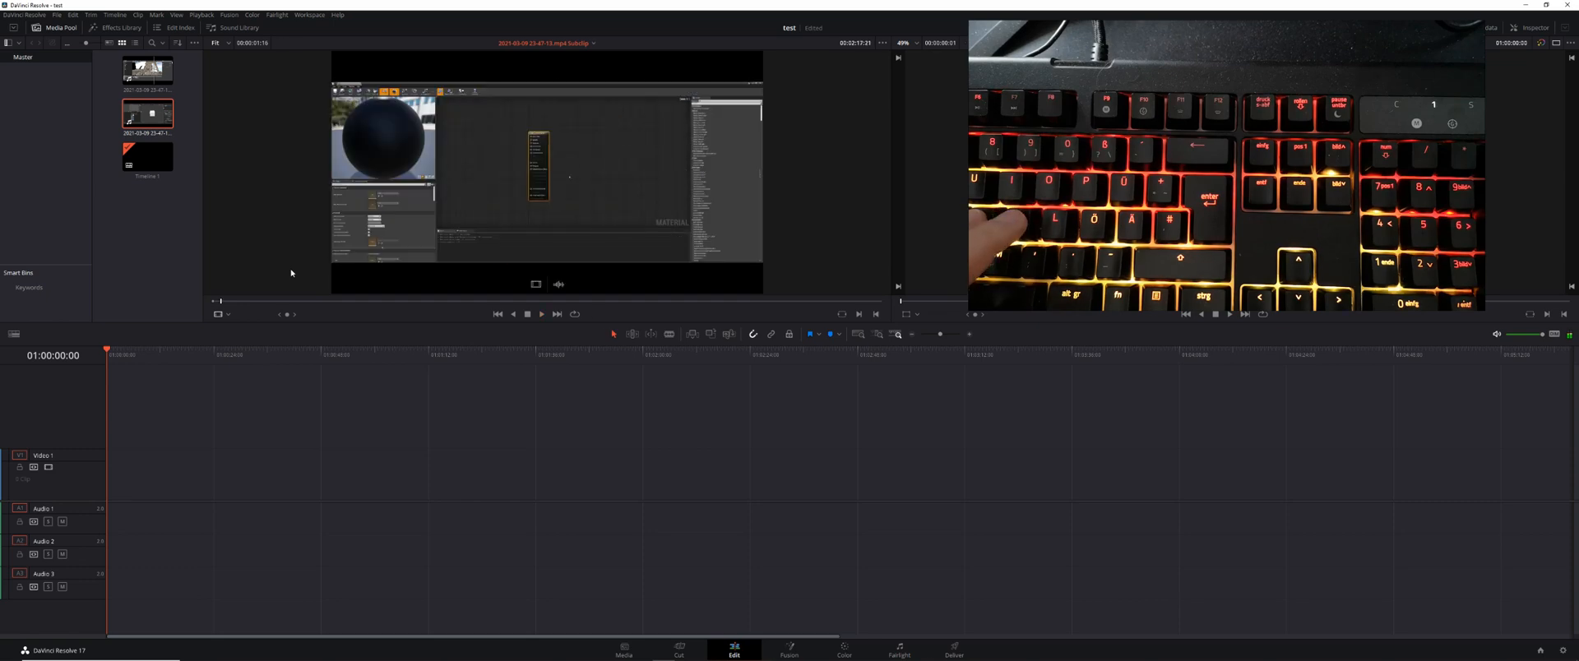
key(j)
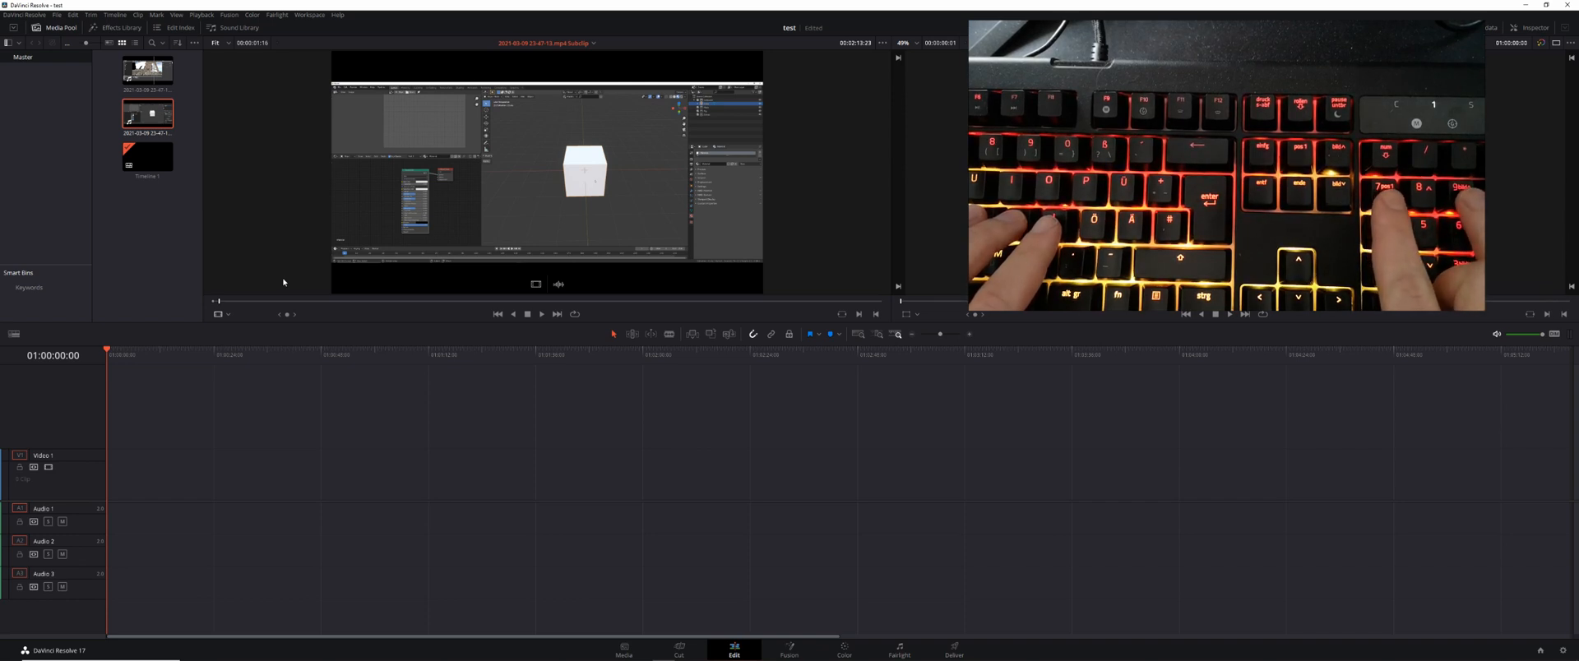
- Fast-forward the source clip and mark an In point at about 02:19
key(l)
key(l)
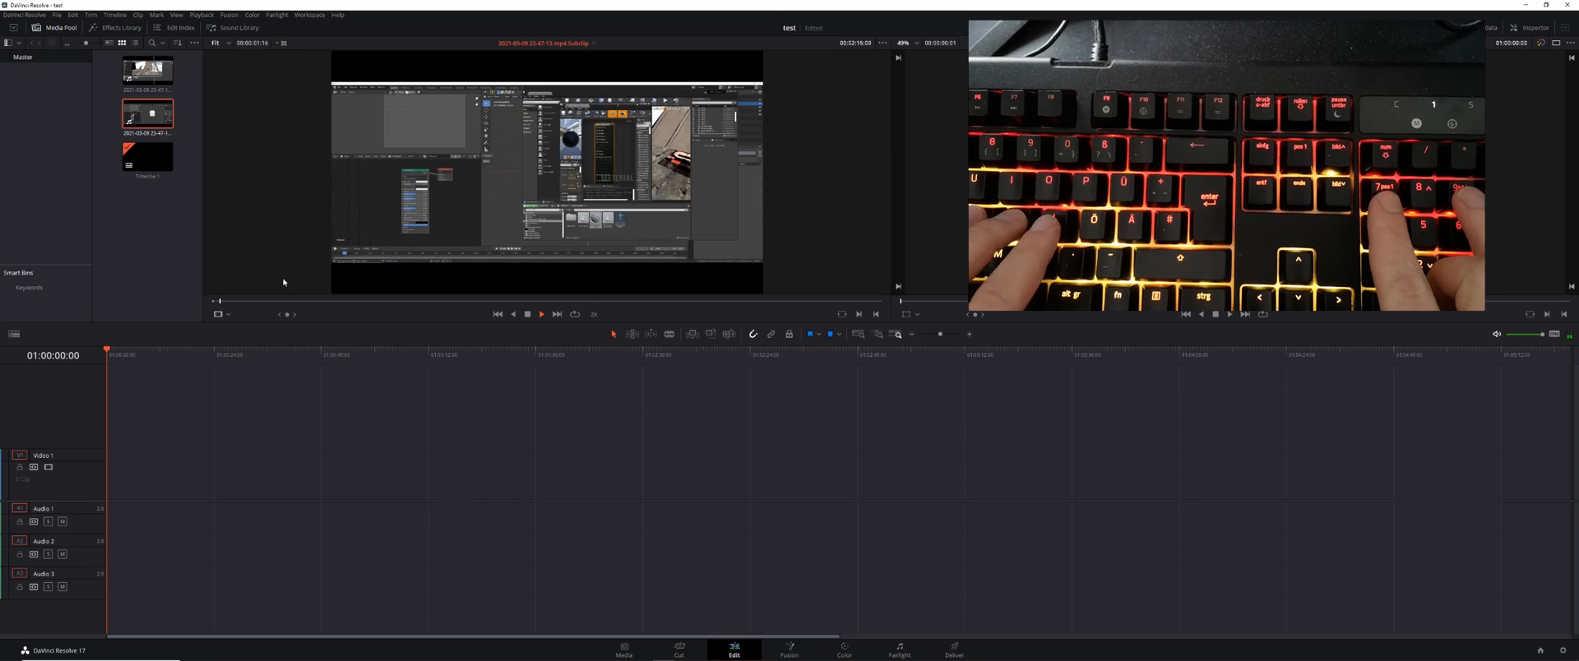
key(k)
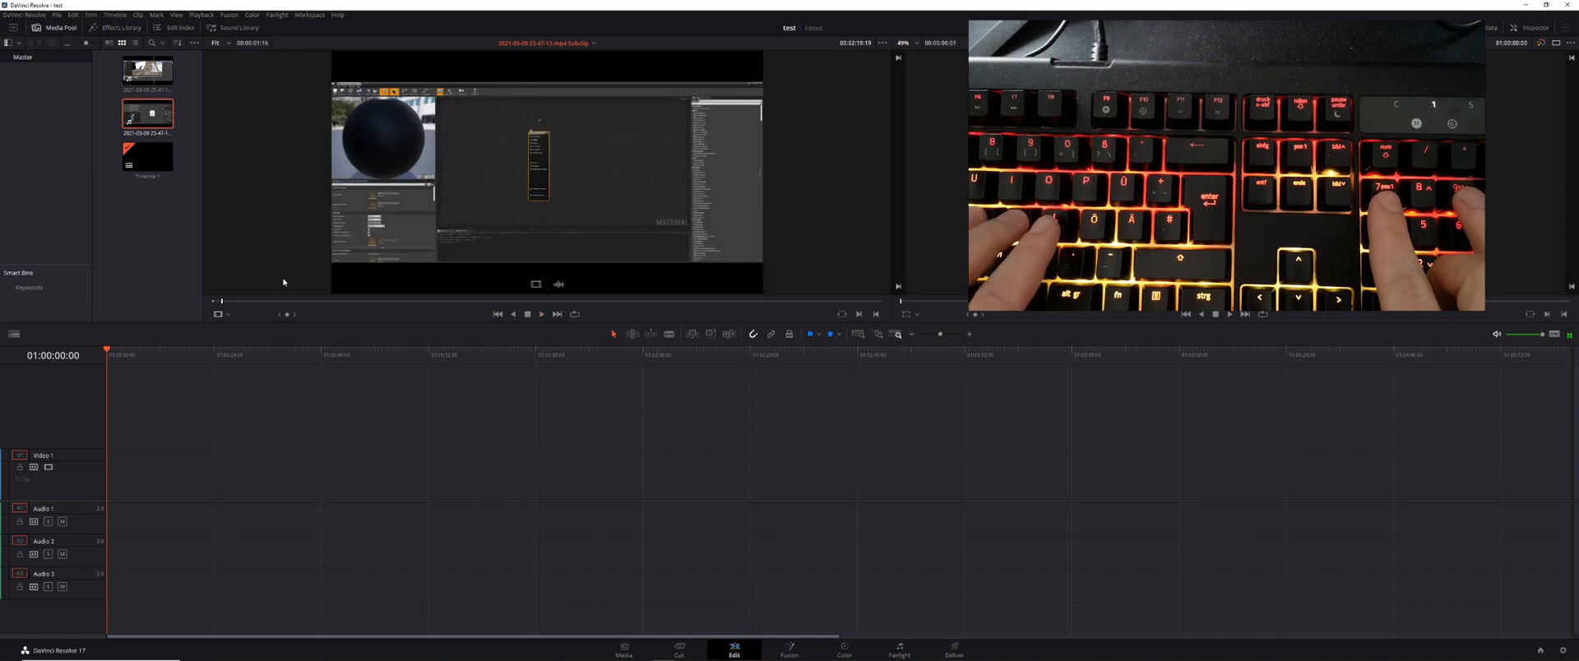
key(i)
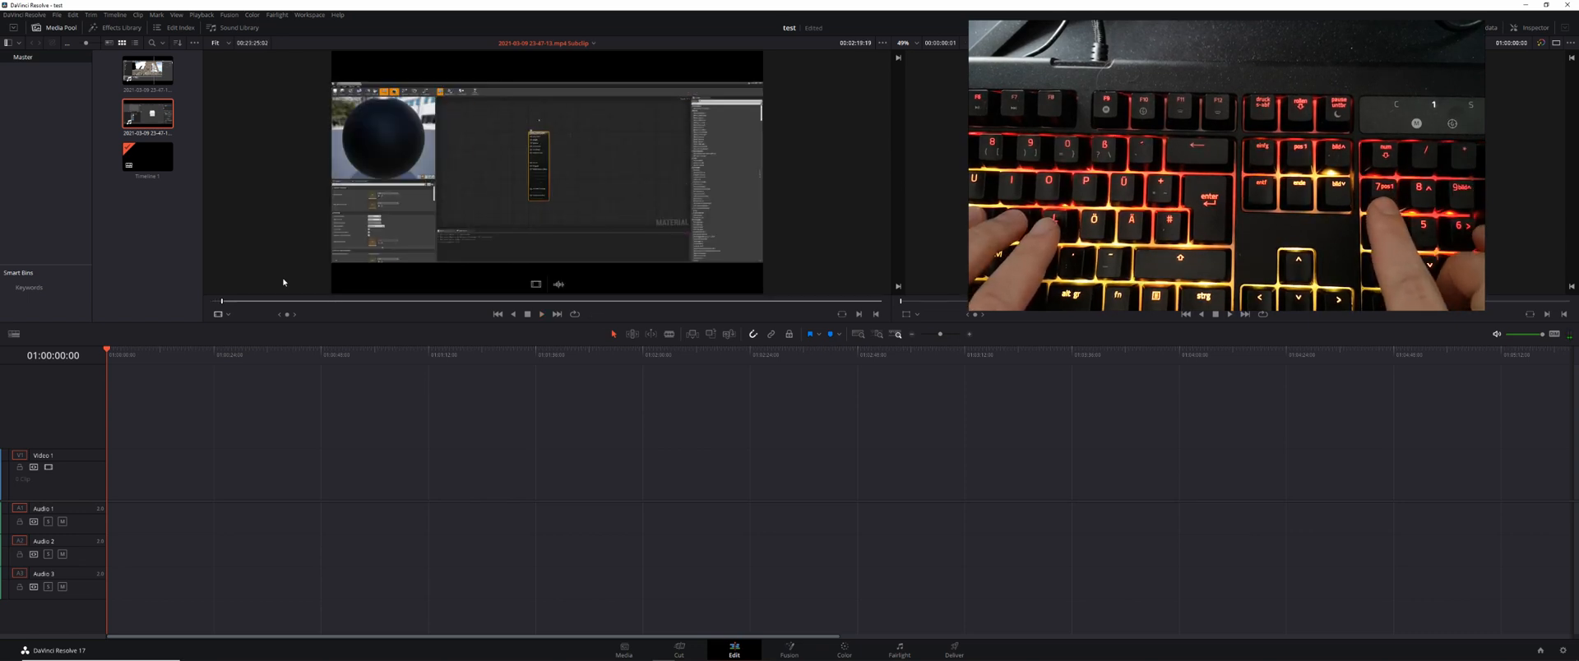
- Mark the Out point at about 02:27 in the source clip and insert the range into the empty timeline
key(l)
key(l)
key(l)
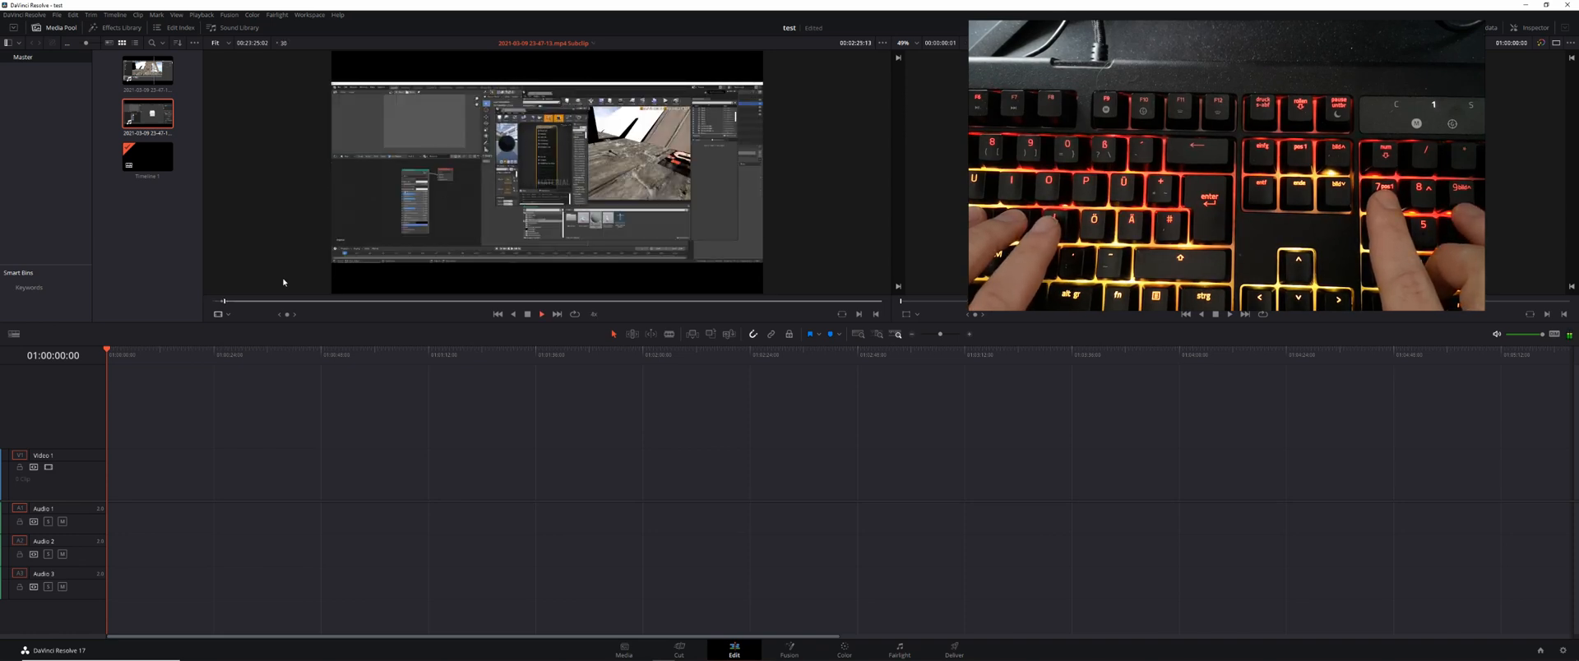
key(k)
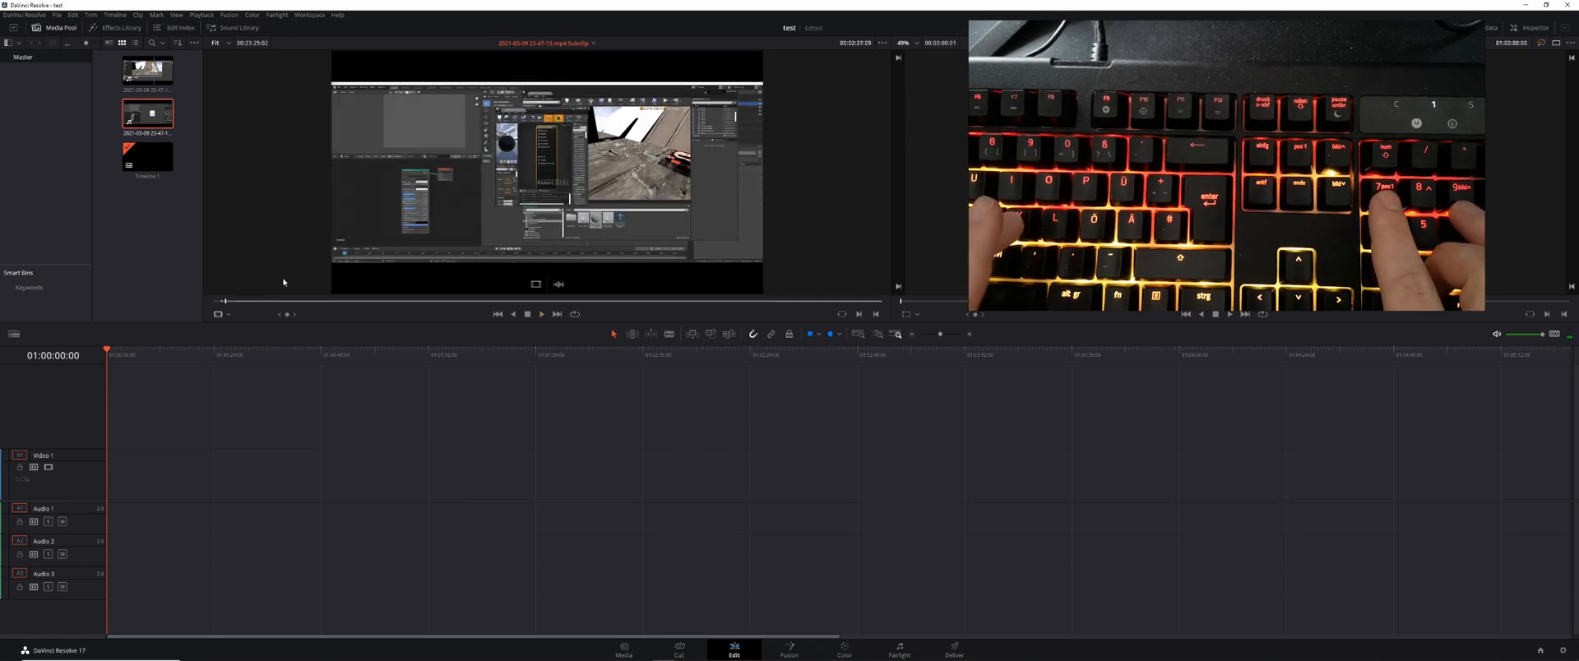
key(o)
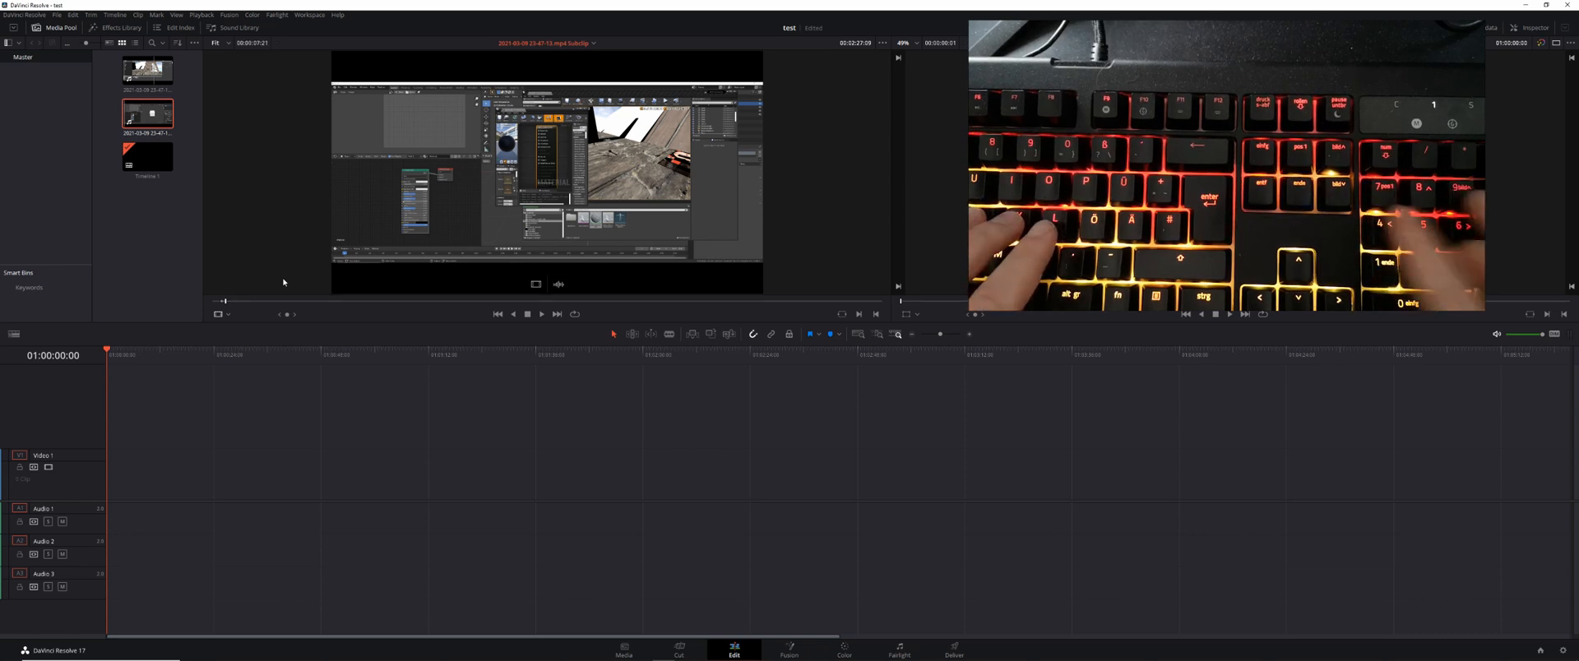
drag(225, 302, 217, 302)
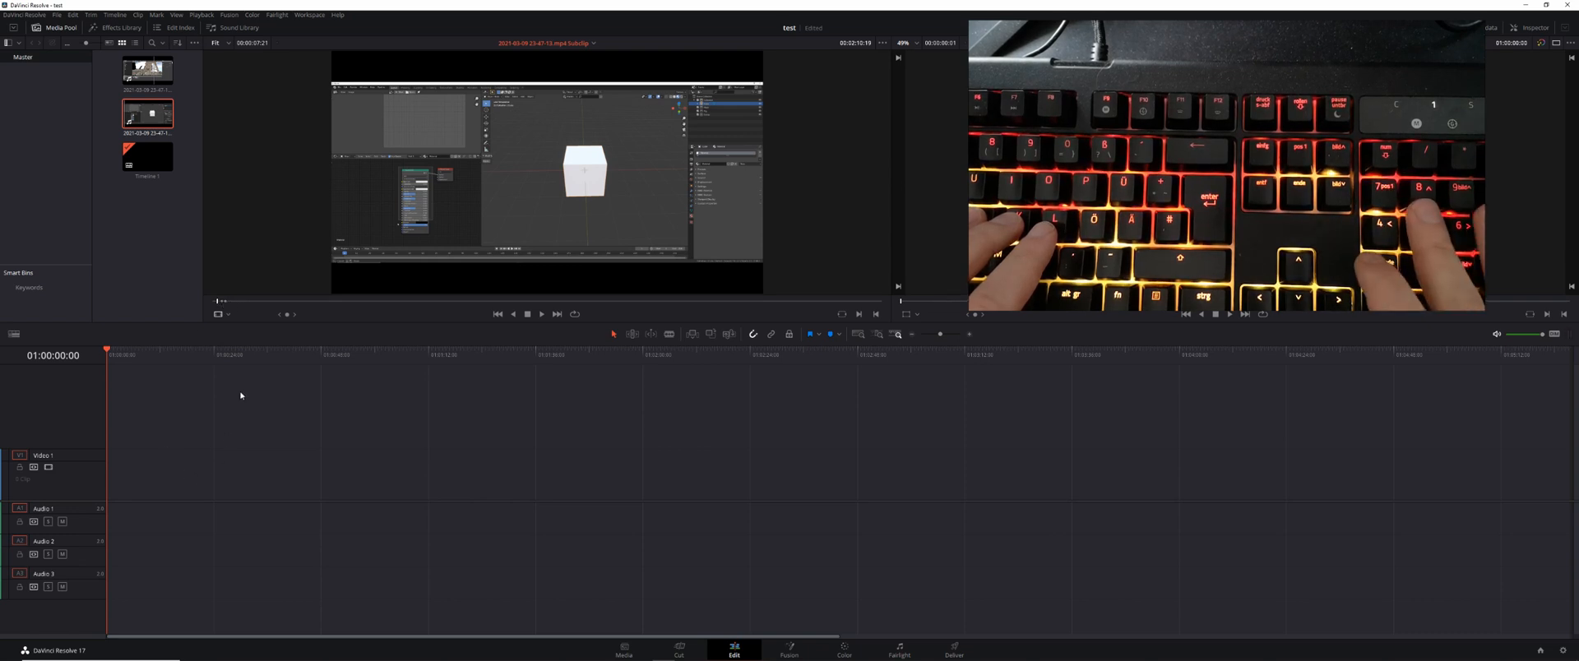
key(F9)
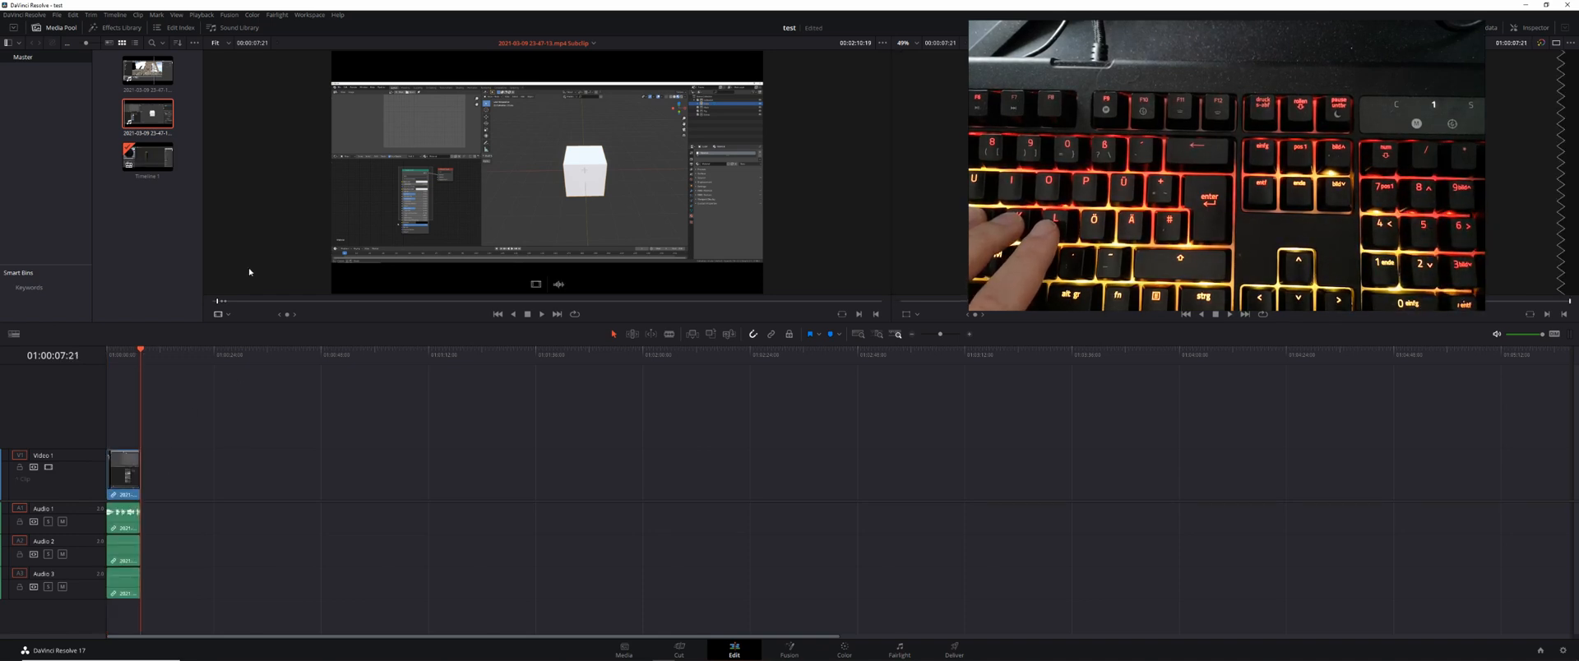
- Fast-forward the source clip past the inserted section and mark a new In point at about 02:35
key(l)
key(l)
key(l)
key(l)
key(l)
key(l)
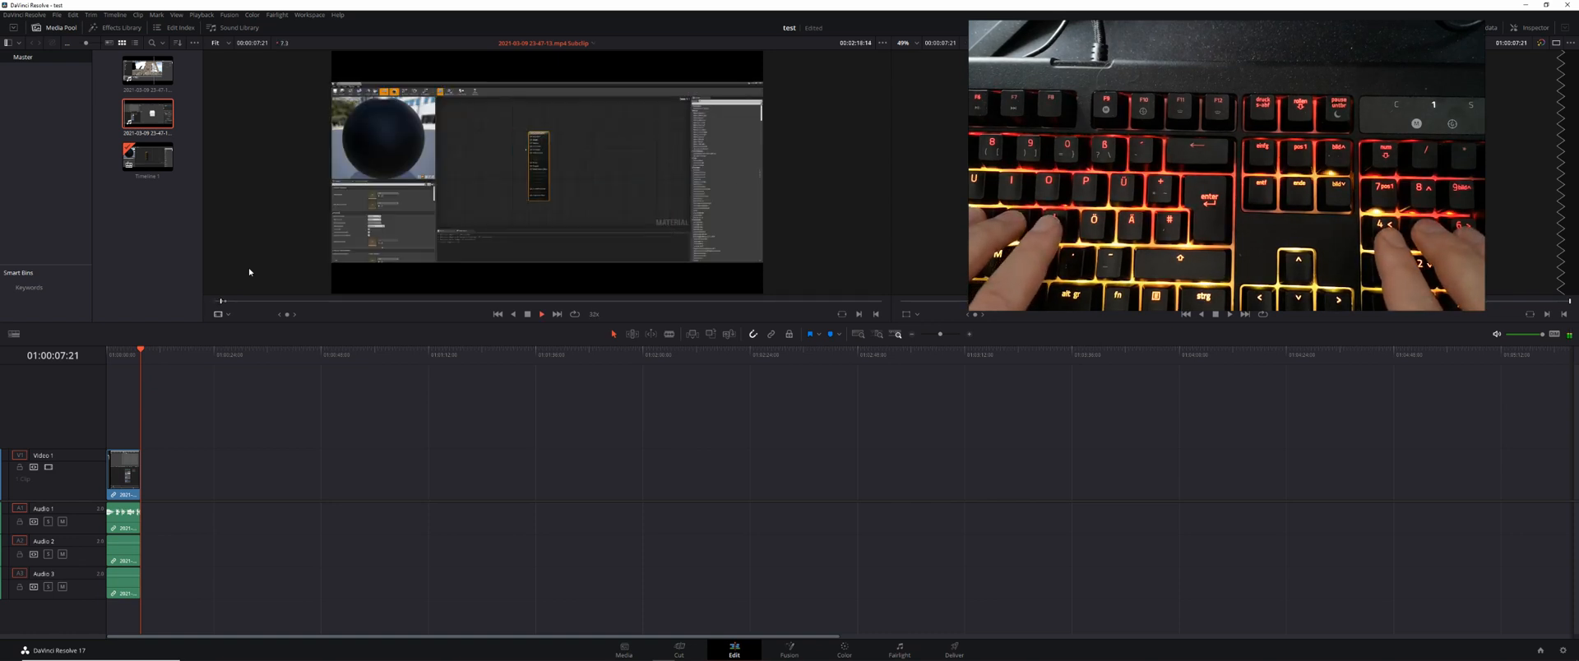
key(l)
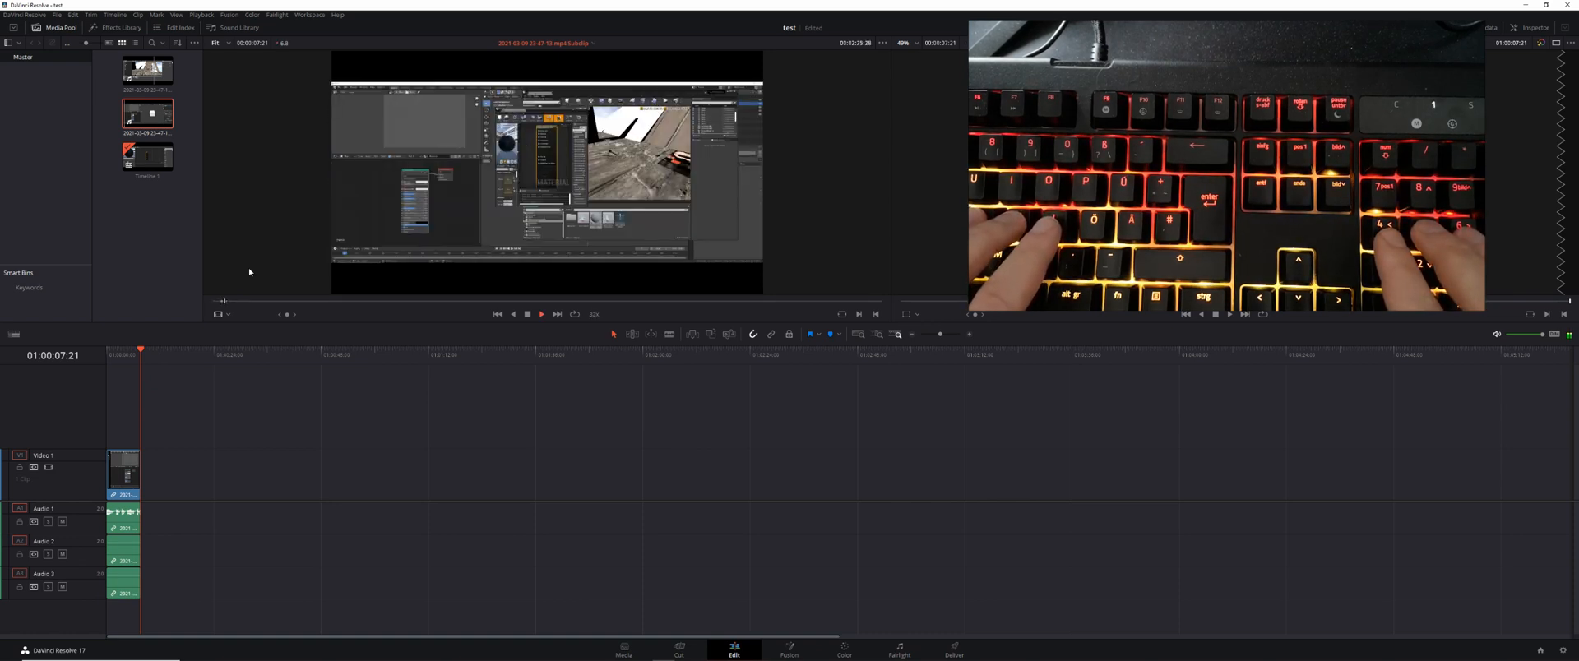
key(k)
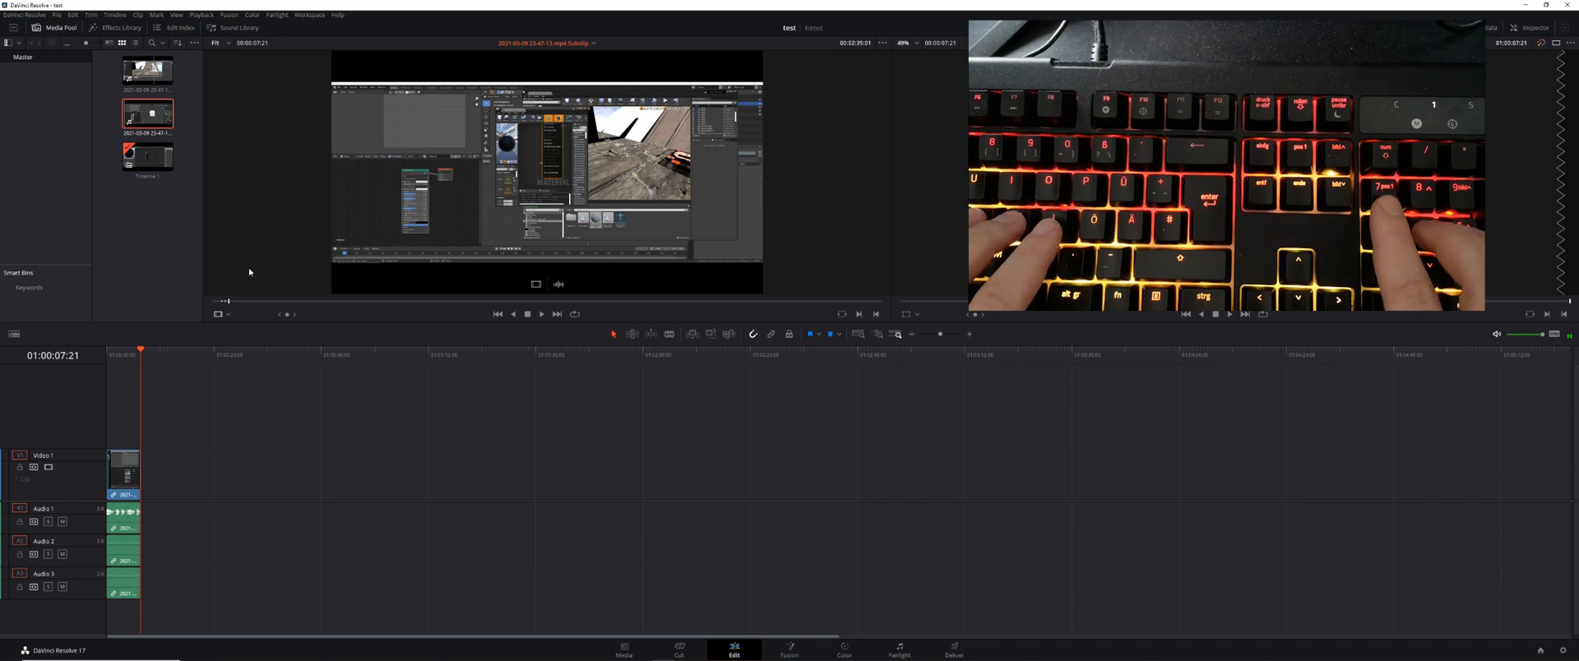
key(i)
- Mark the Out point at about 02:47 and insert this second range after the first timeline clip
key(l)
key(l)
key(l)
key(l)
key(l)
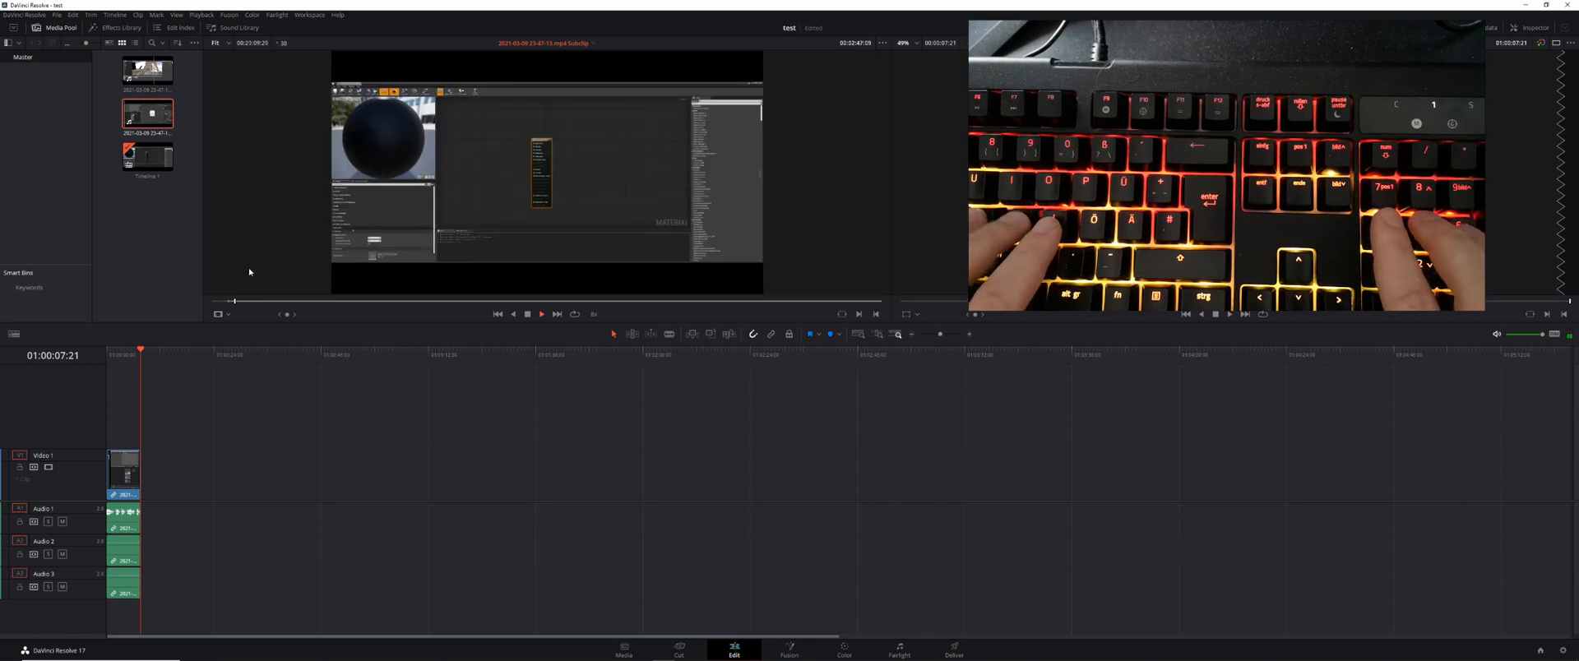
key(k)
key(o)
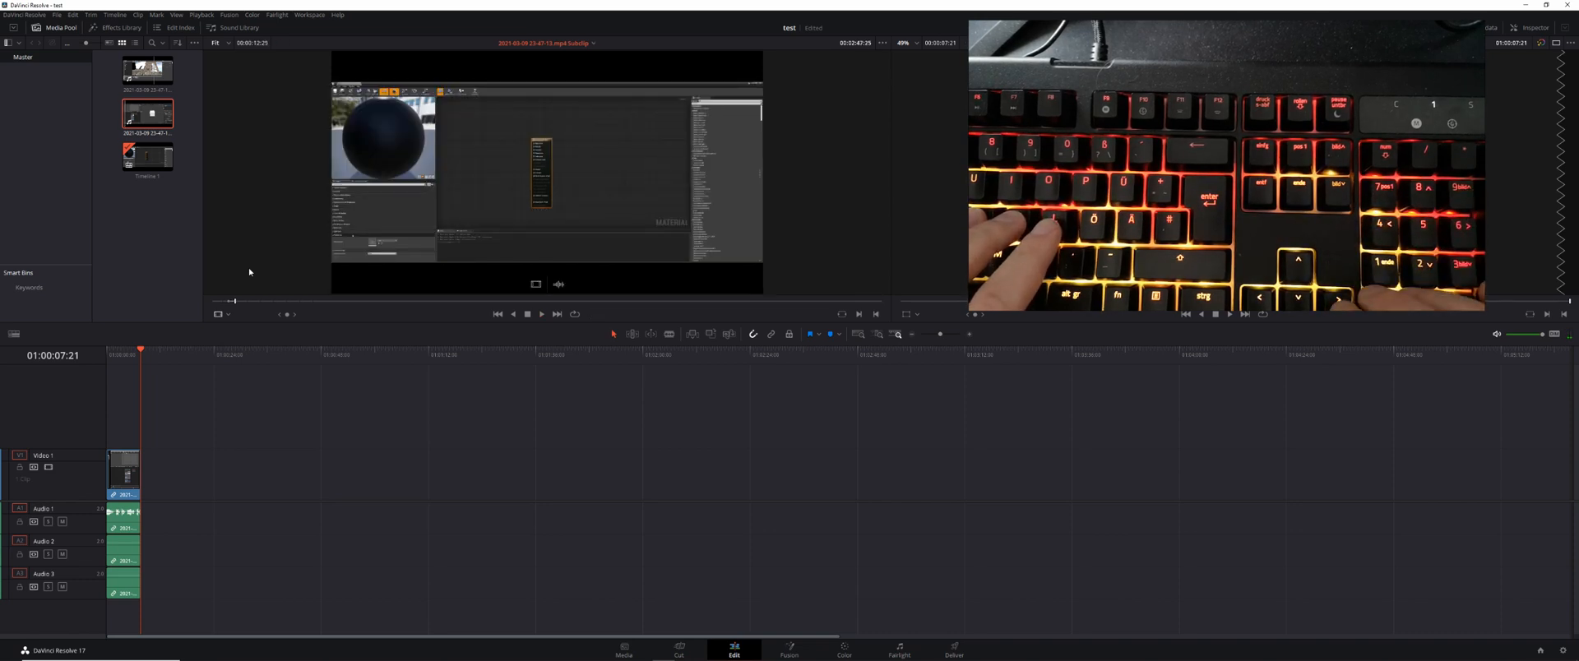
key(F9)
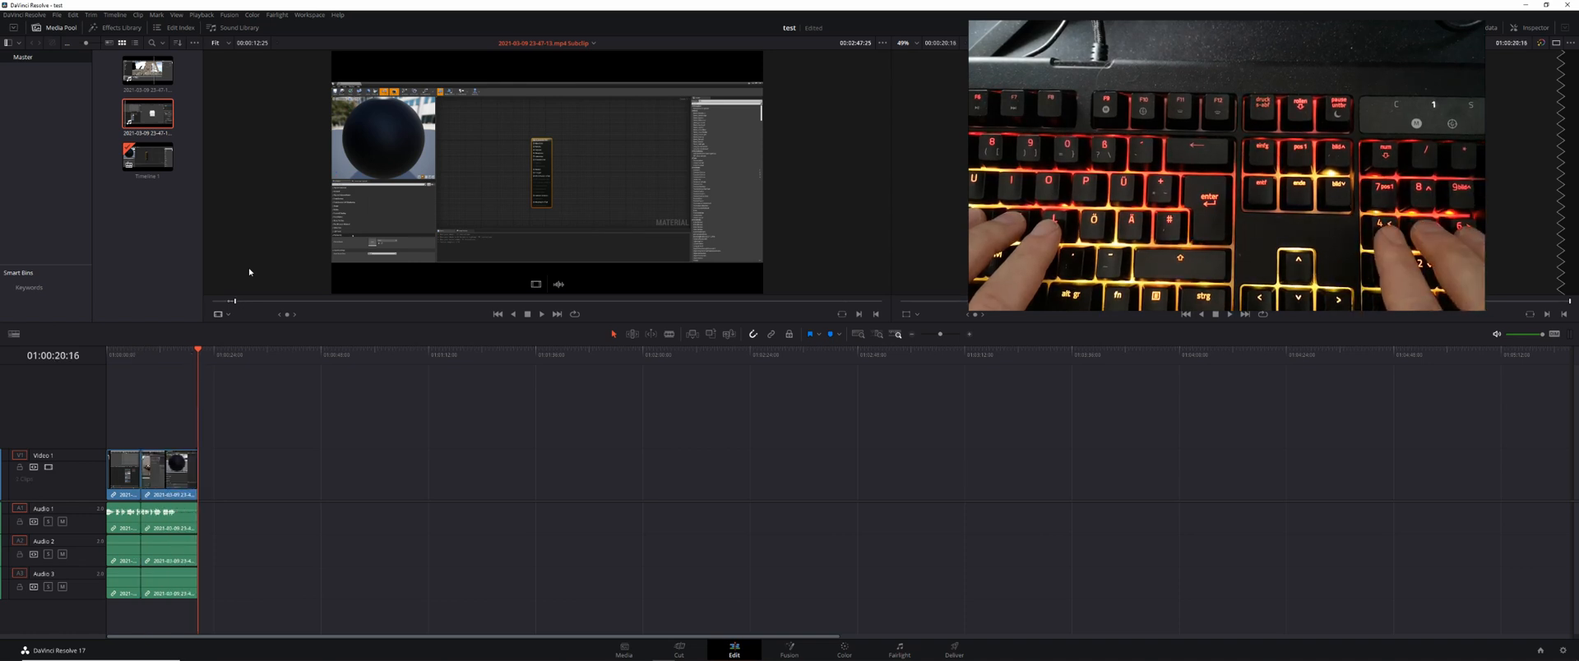
- Play the source clip onward at speed and mark the third In point at about 02:53
key(l)
key(l)
key(l)
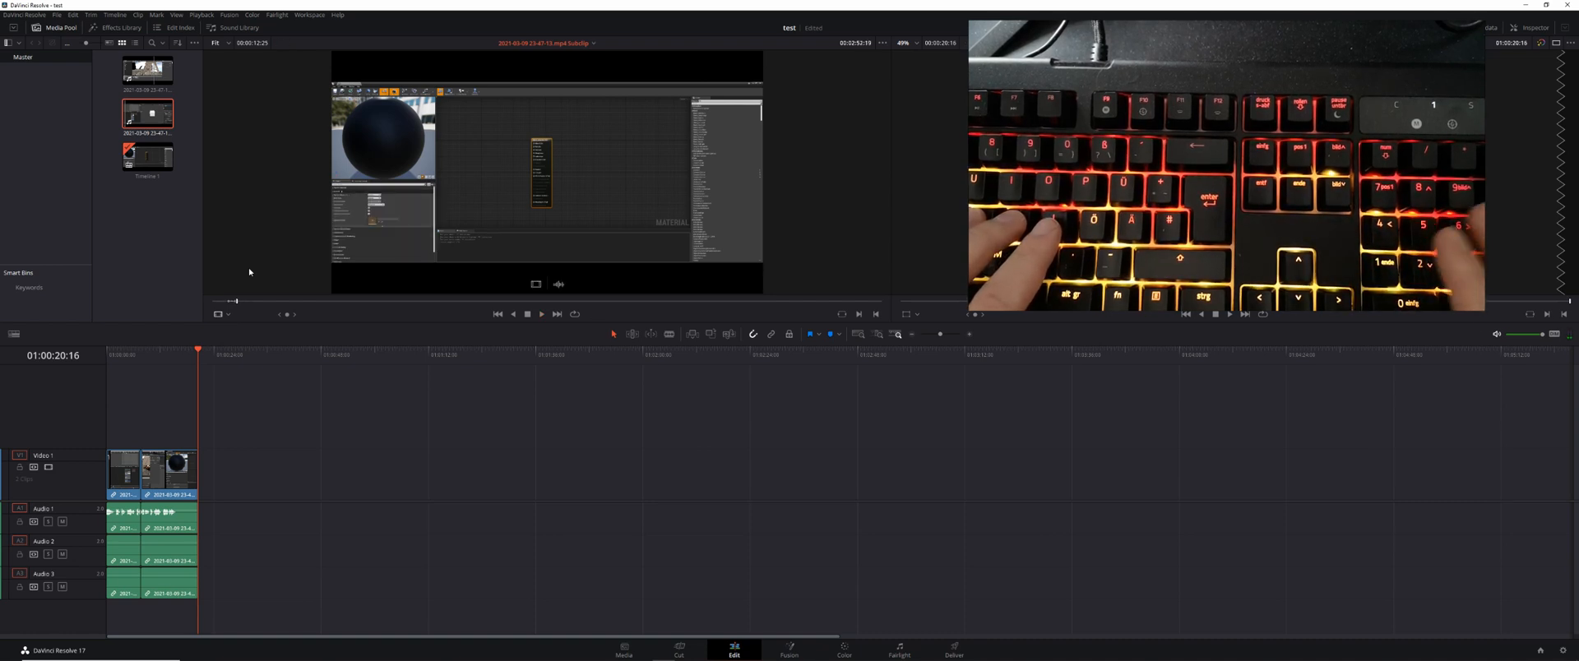
key(l)
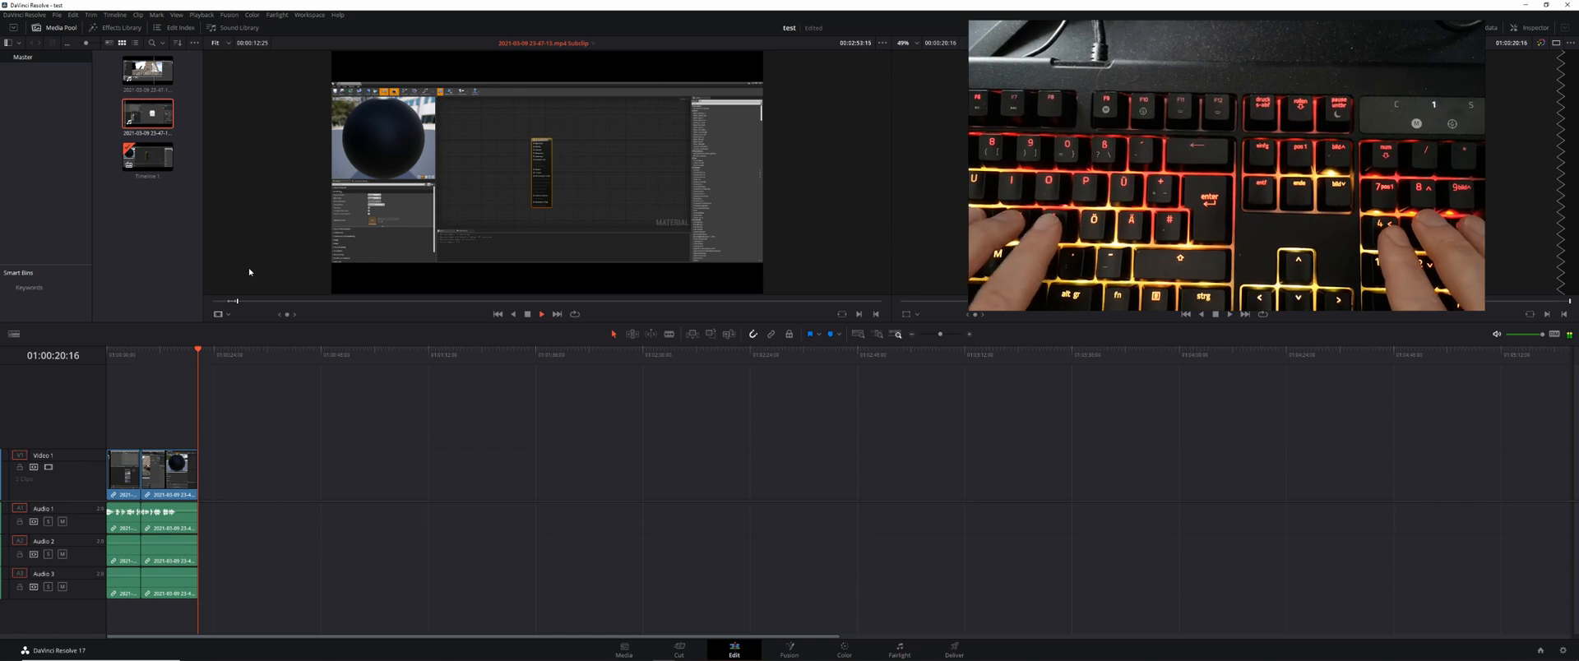
key(i)
- Mark the Out point at about 03:03 in the source clip and insert the third range at the timeline's end
key(l)
key(l)
key(l)
key(l)
key(l)
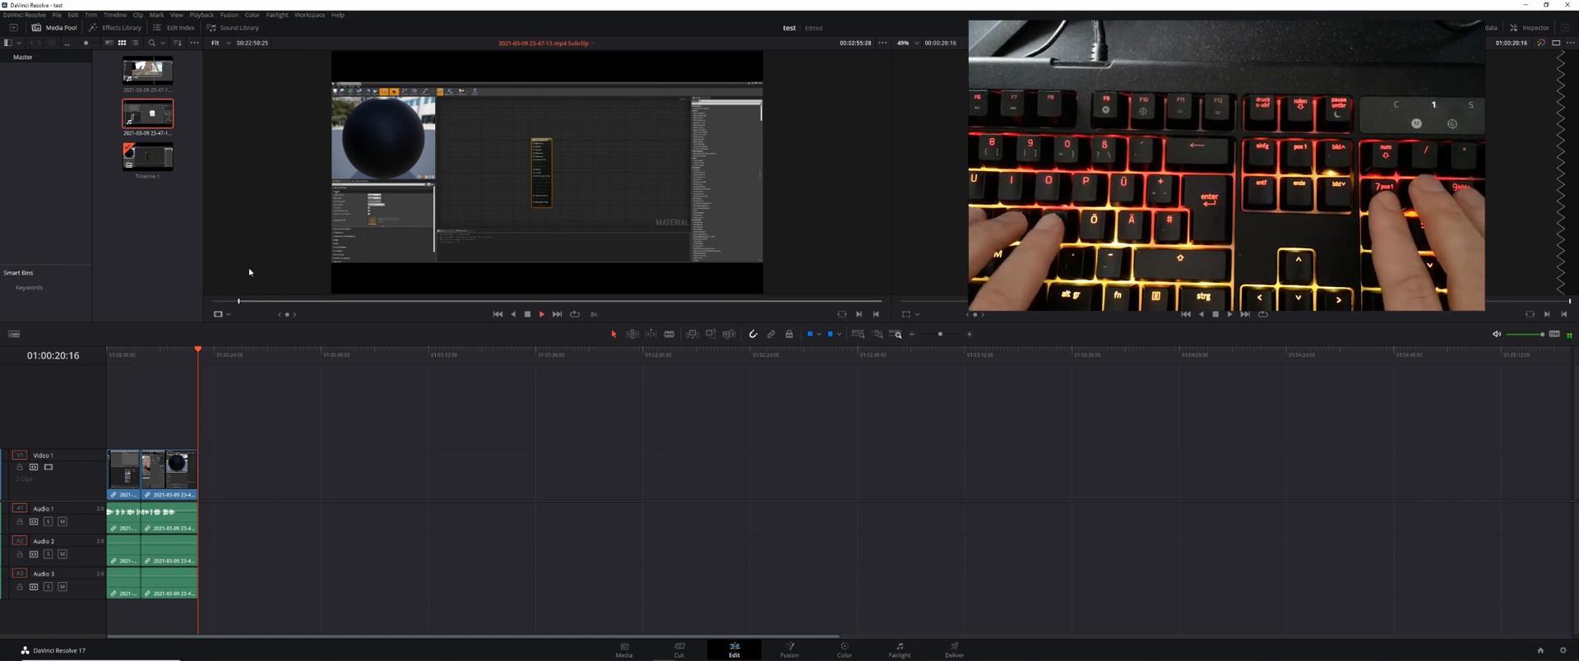
key(k)
key(o)
key(F9)
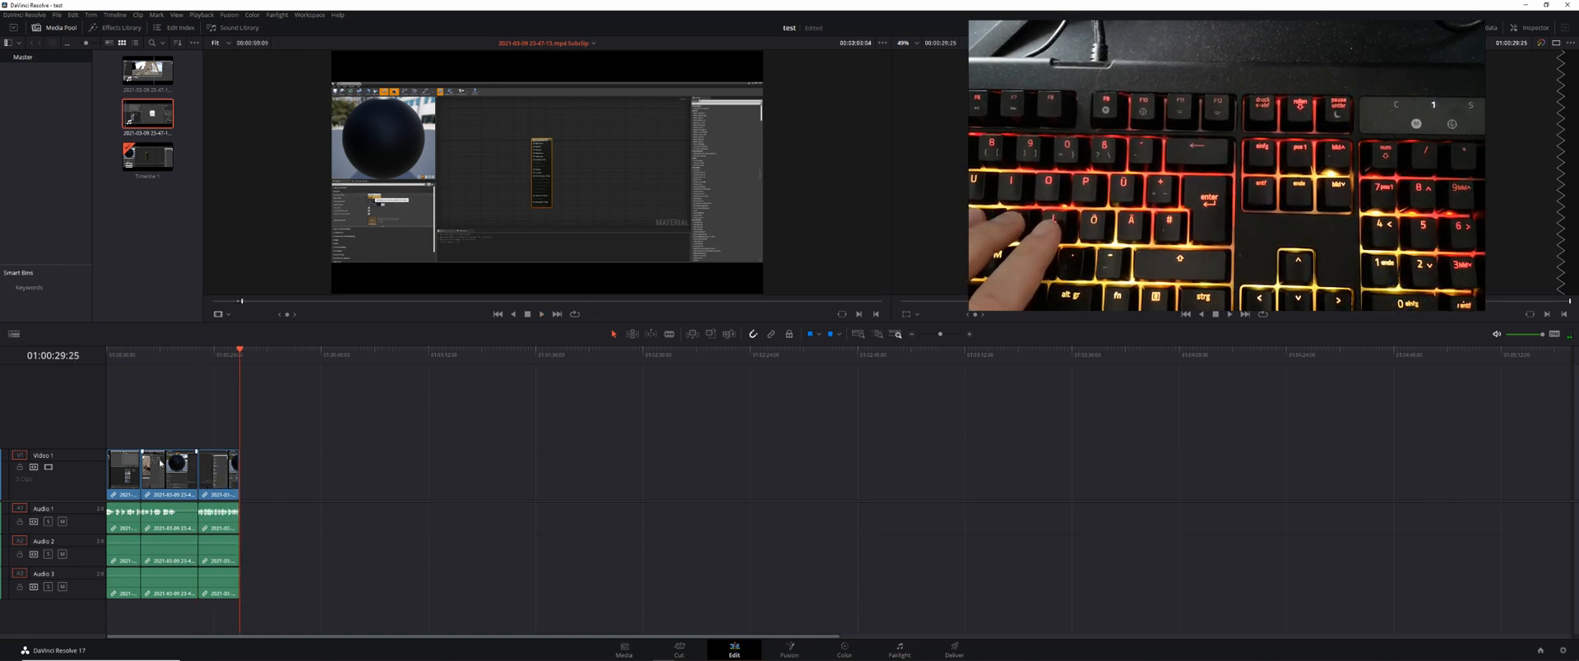
- Switch to the timeline, examine the Edit commands including Switch to Timeline After Edit, and return to the source viewer
click(212, 420)
key(j)
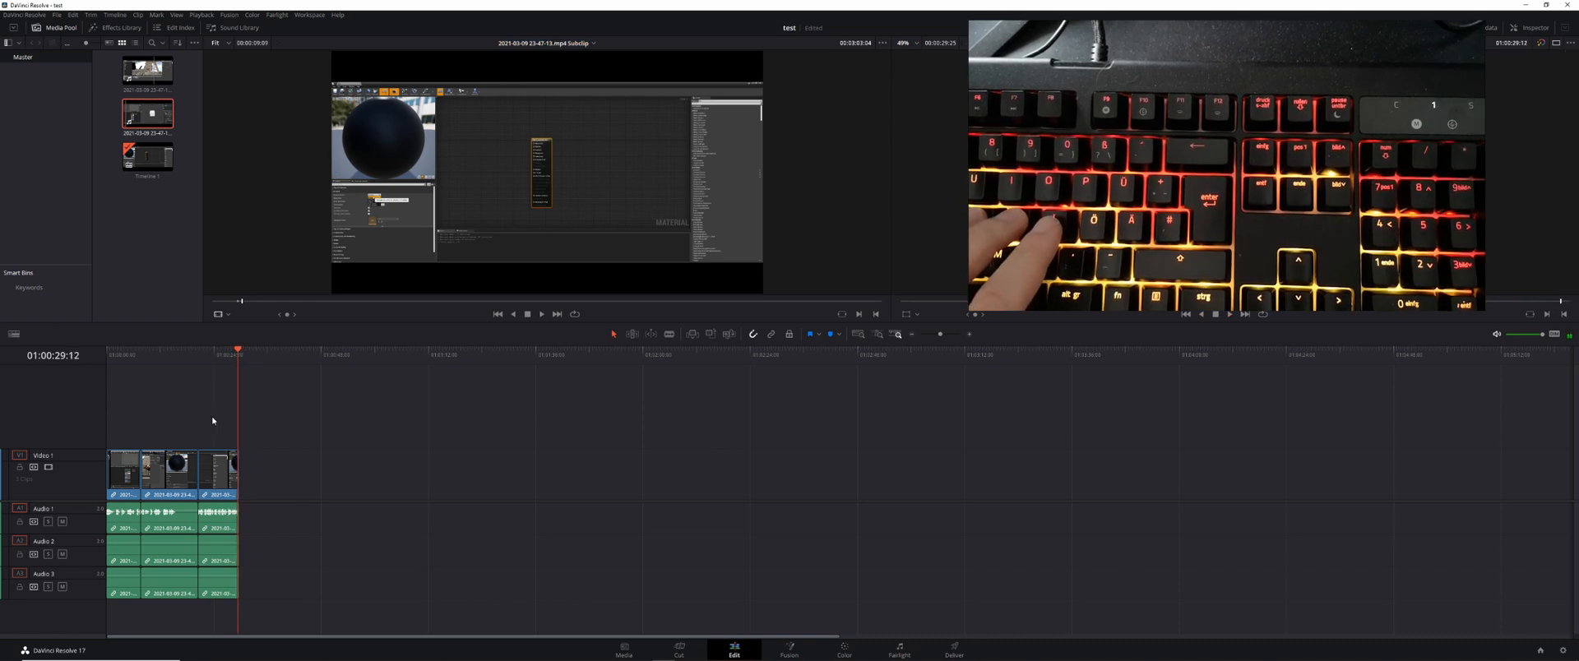
click(73, 15)
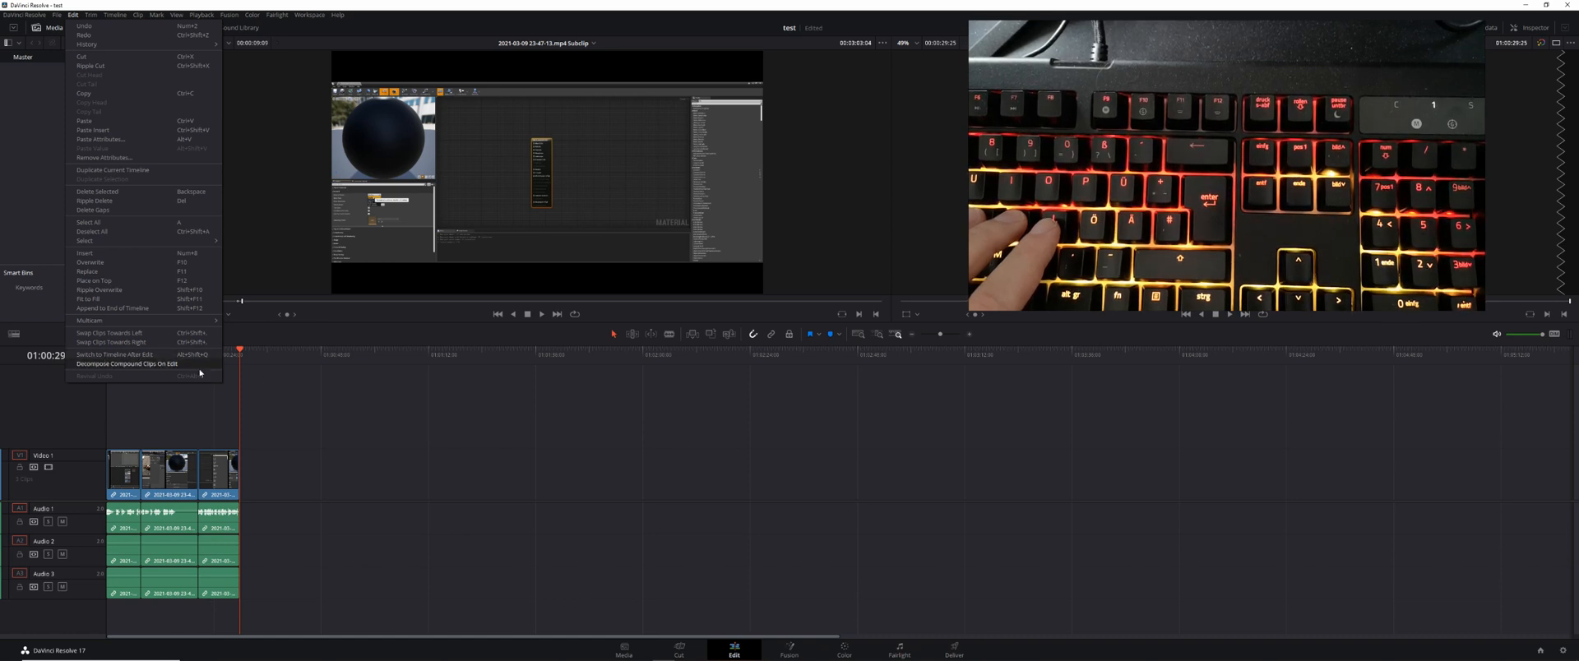
click(294, 232)
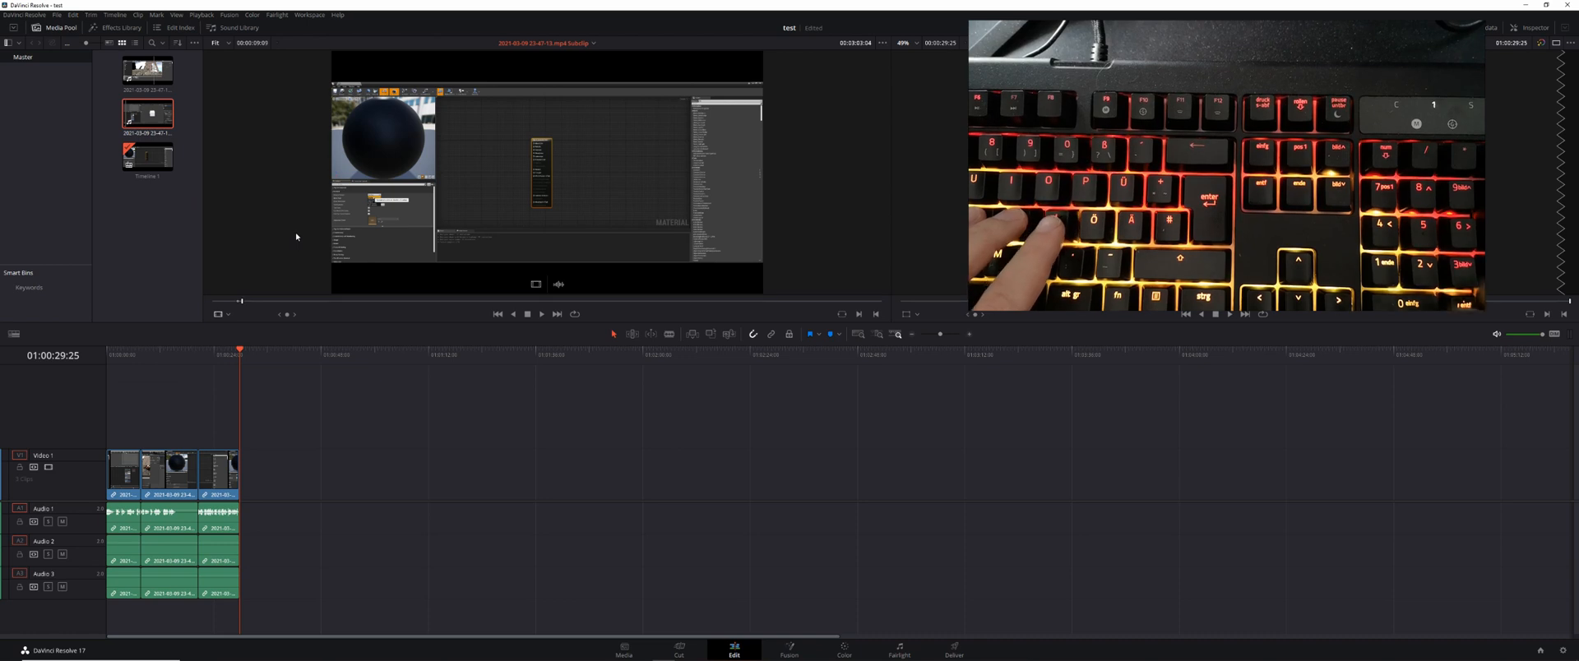
- Mark a fourth source range about 5 seconds long during fast playback and insert it at the timeline's end
key(l)
key(l)
key(i)
key(l)
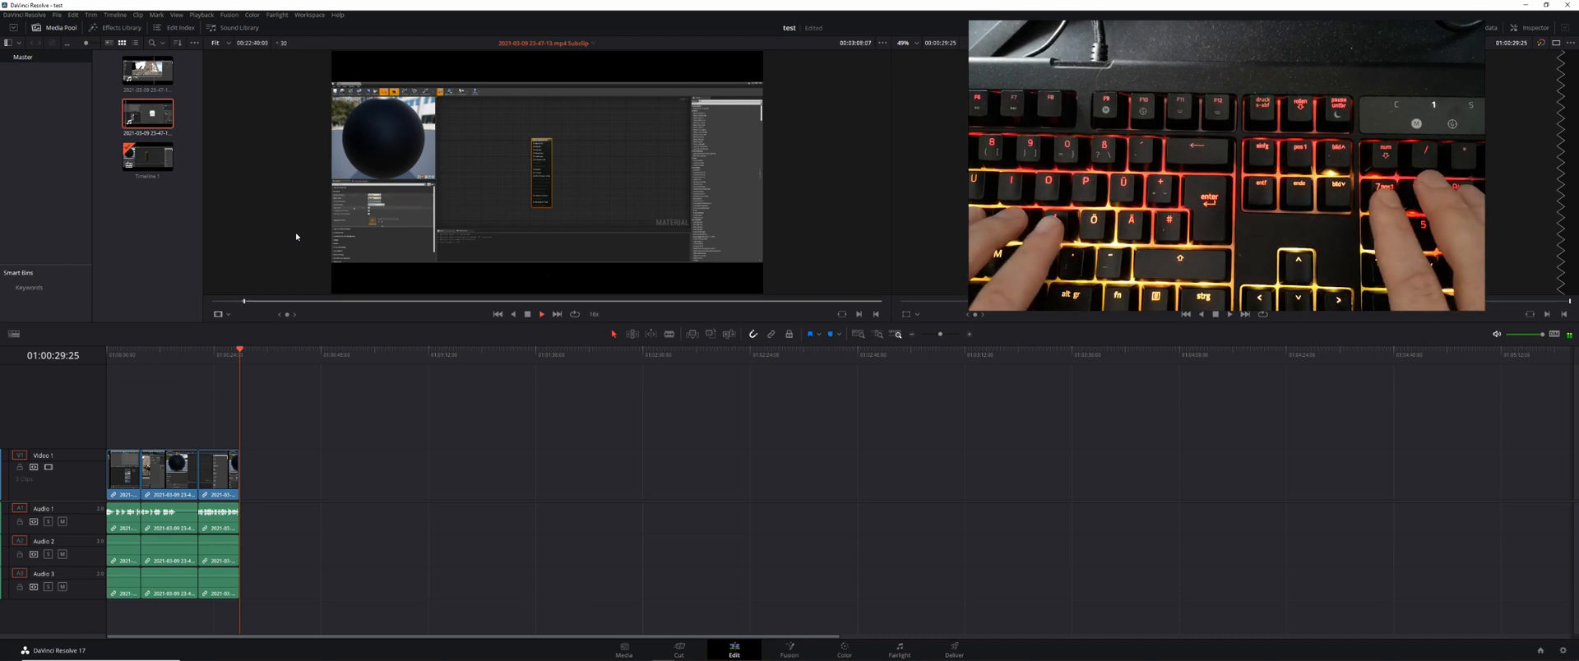
key(o)
key(F9)
- Mark a fifth source range about 6 seconds long, ending at about 03:17, and insert it after the last clip
key(l)
key(l)
key(l)
key(i)
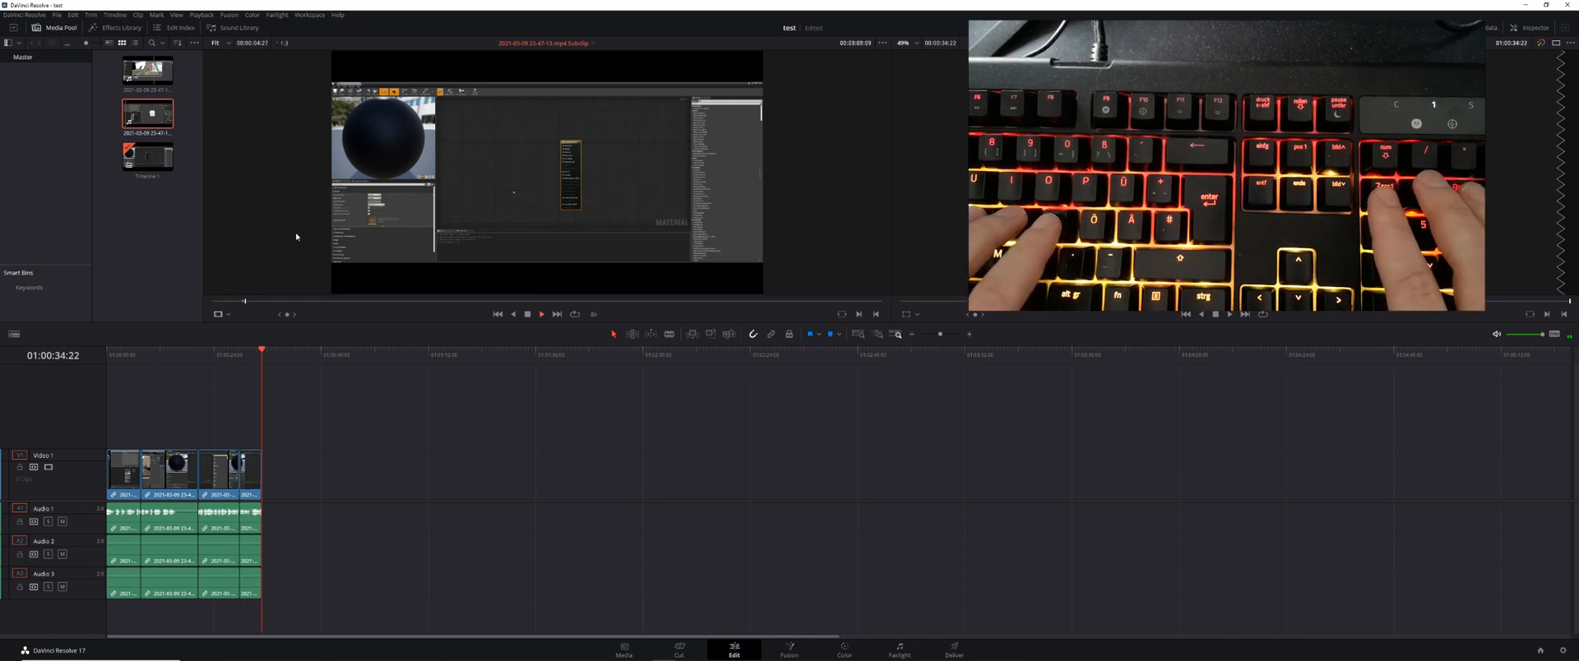
key(o)
key(F9)
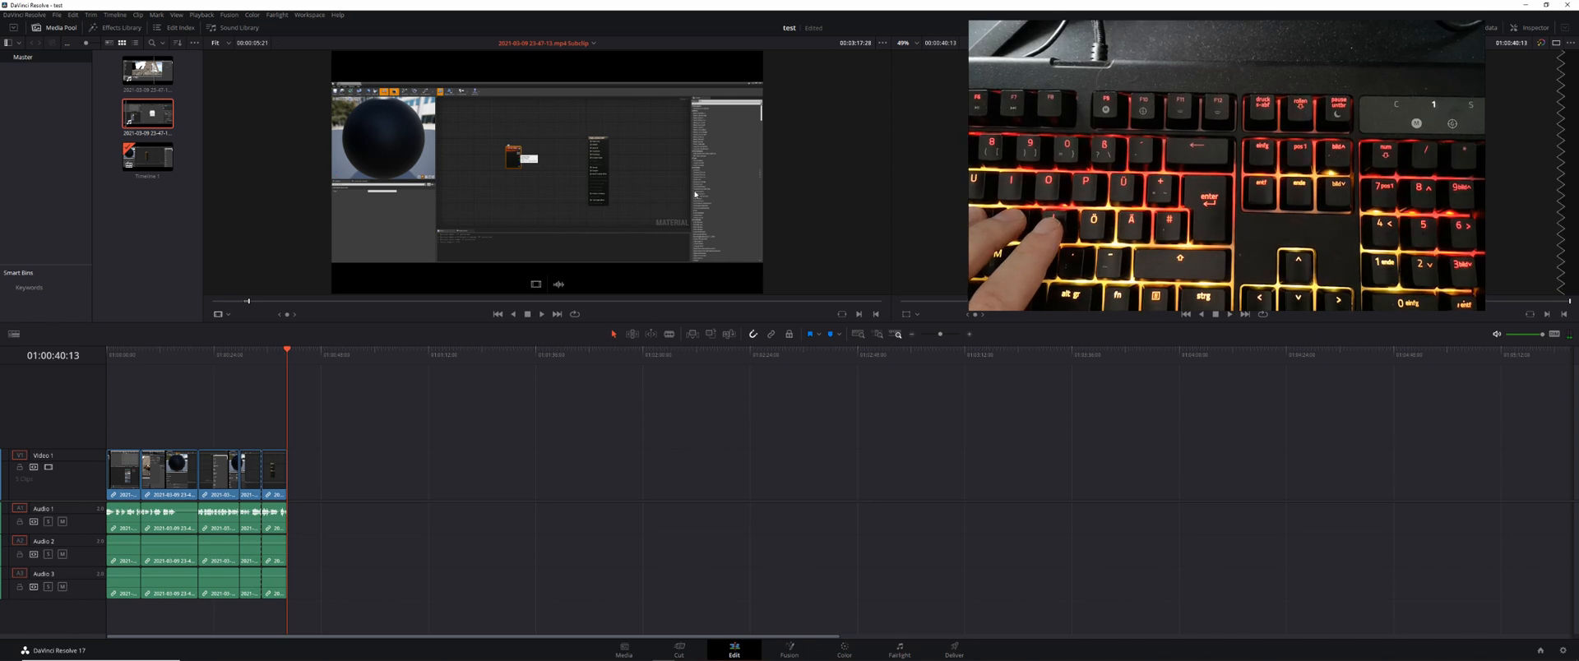
- Show the zoomed audio waveform in the source viewer and play the clip on to about 03:20
click(883, 44)
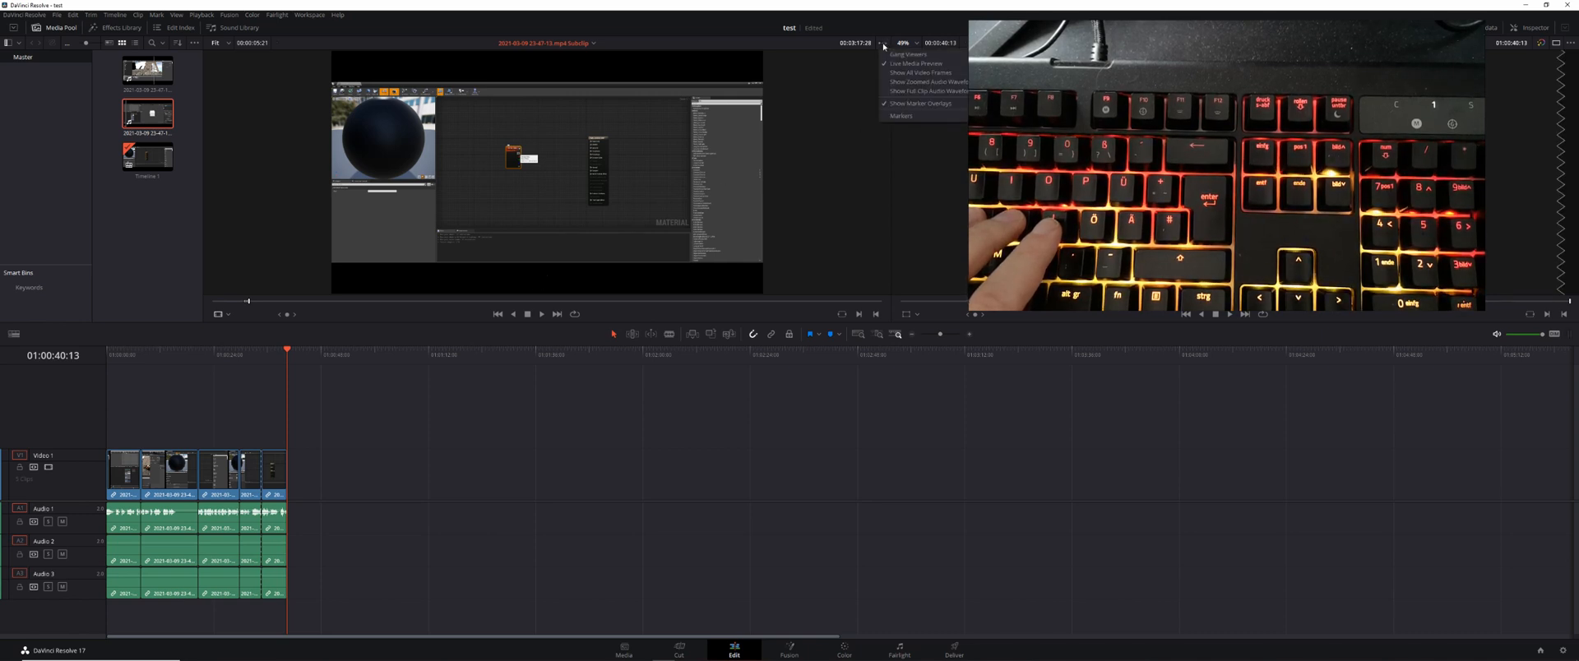
click(910, 82)
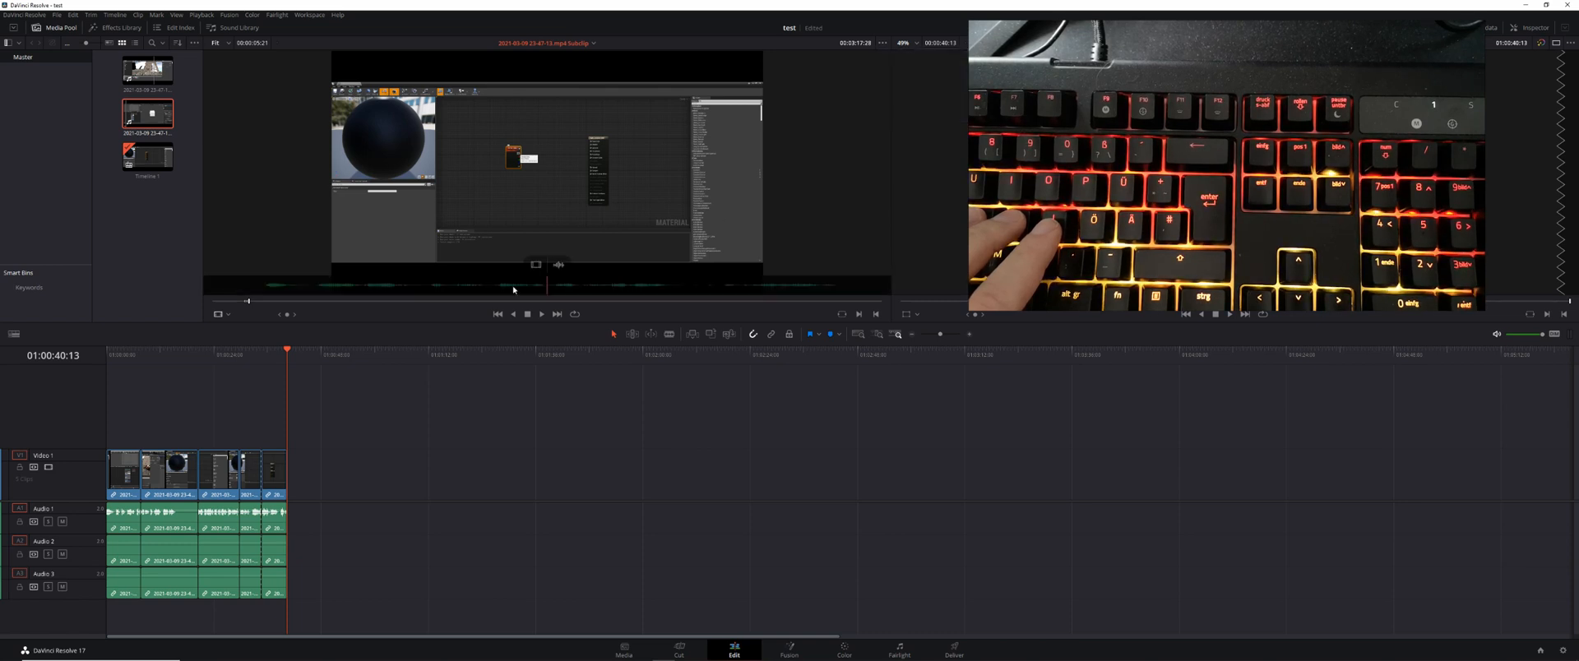
key(space)
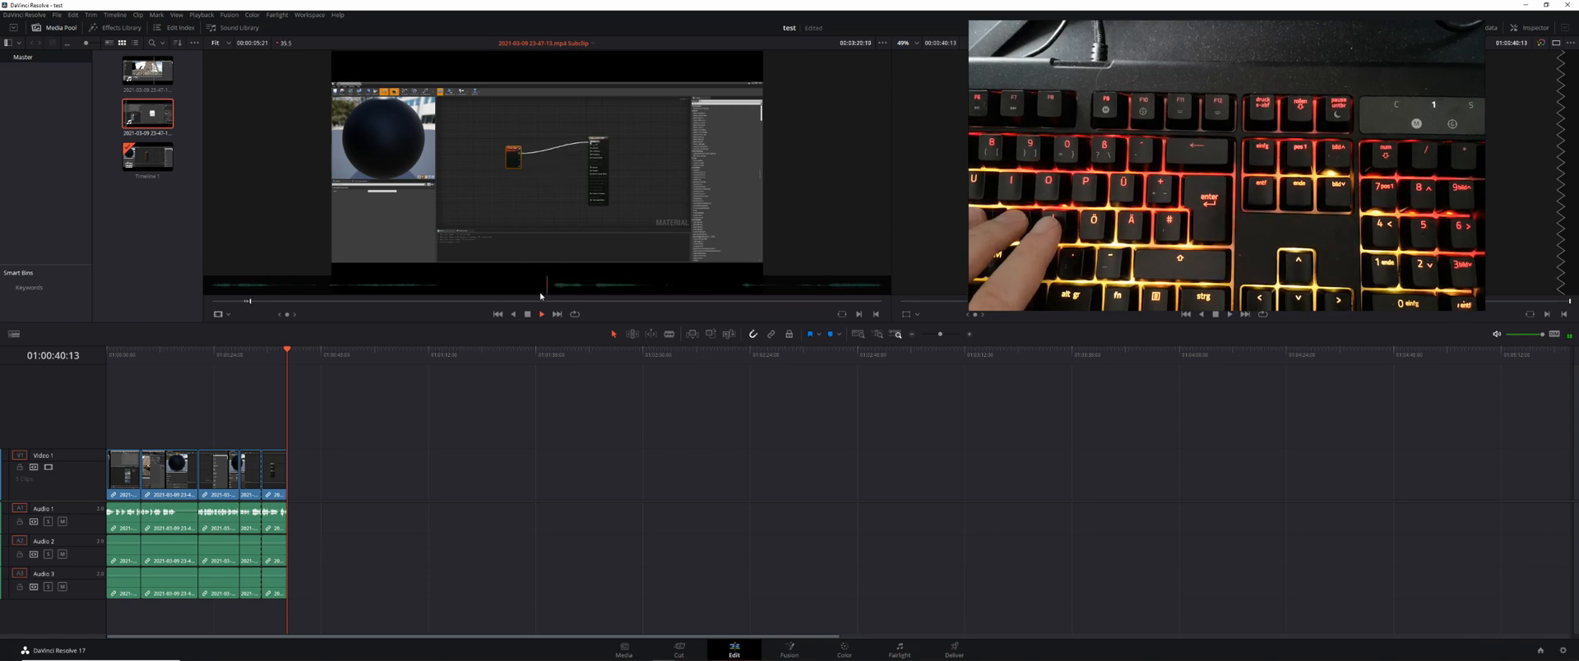
key(j)
key(k)
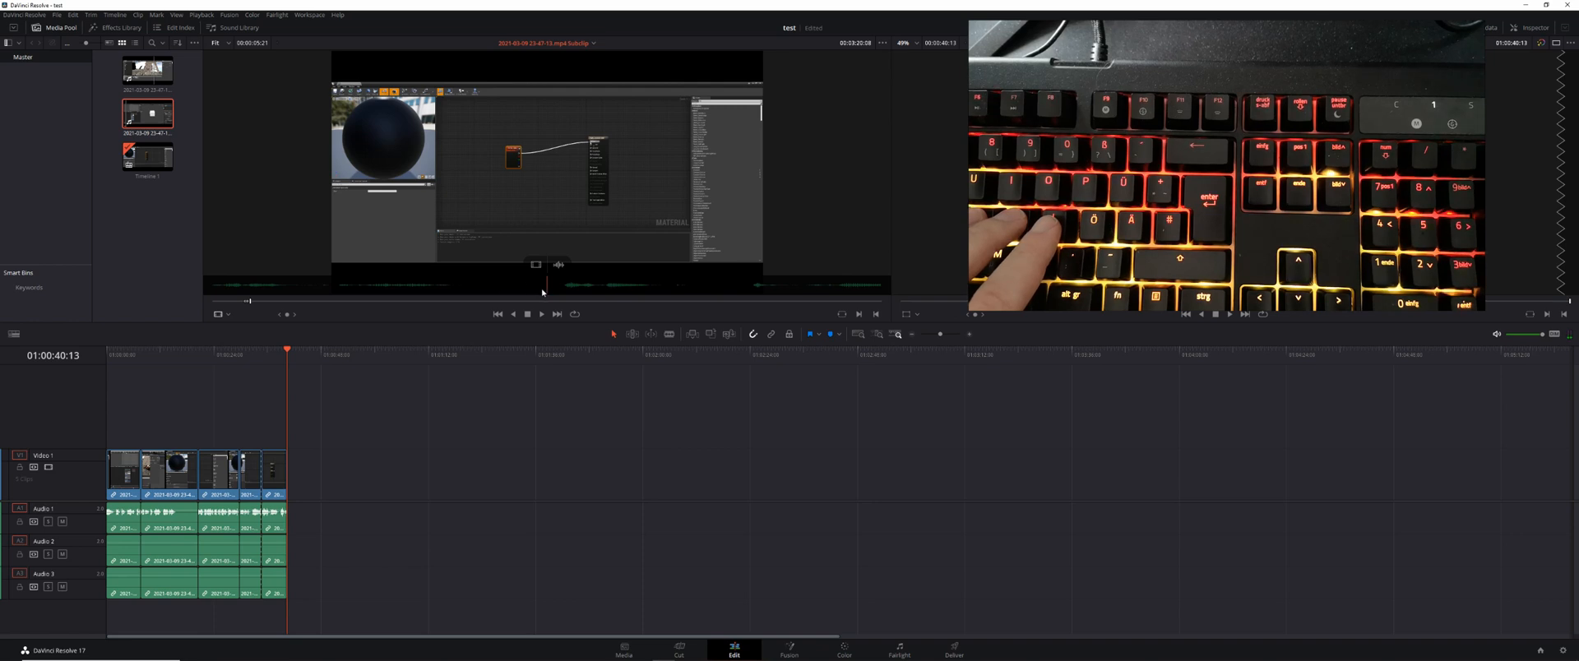
- Locate the next speech passage by its waveform and mark a short In-to-Out range ending at about 03:21
key(l)
key(j)
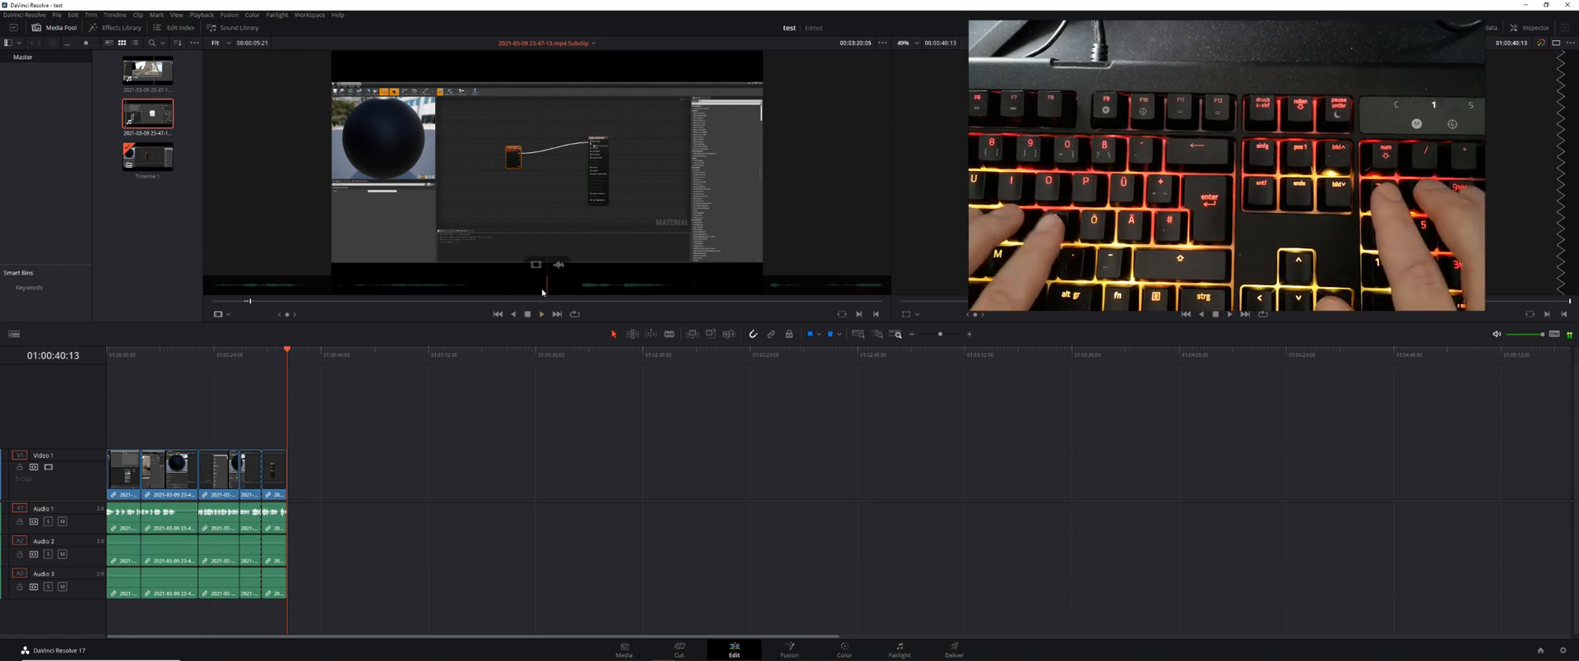
key(l)
key(k)
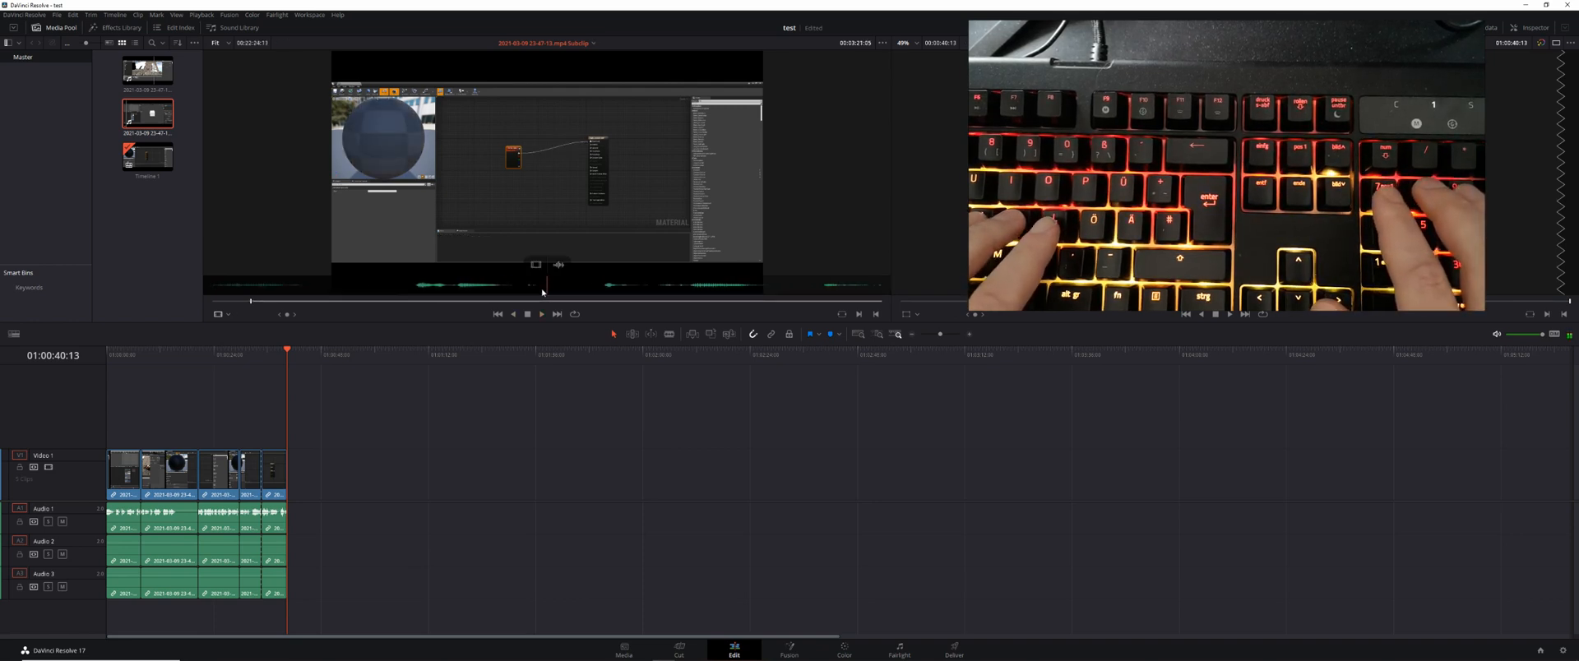
key(o)
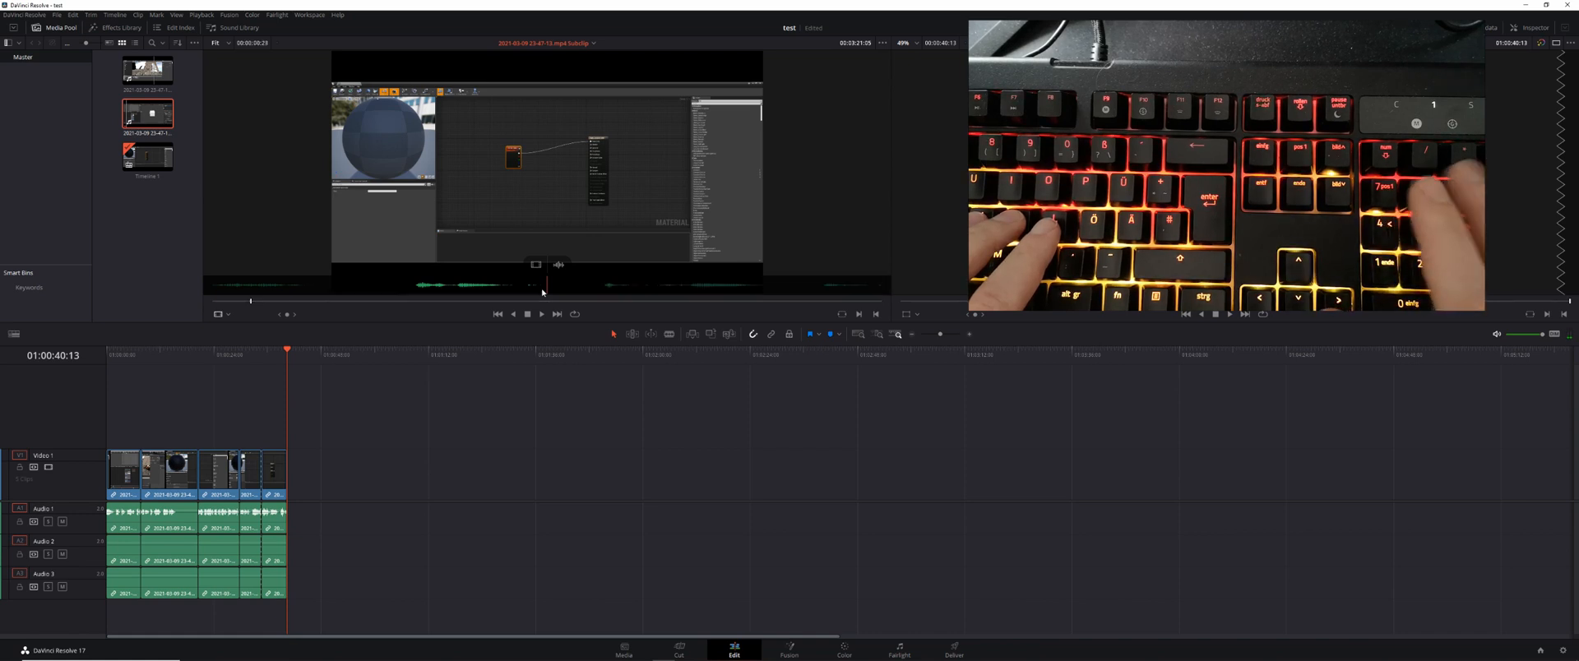
- Insert the marked range at the timeline's end and shuttle the source clip back and forth to about 03:25
key(F9)
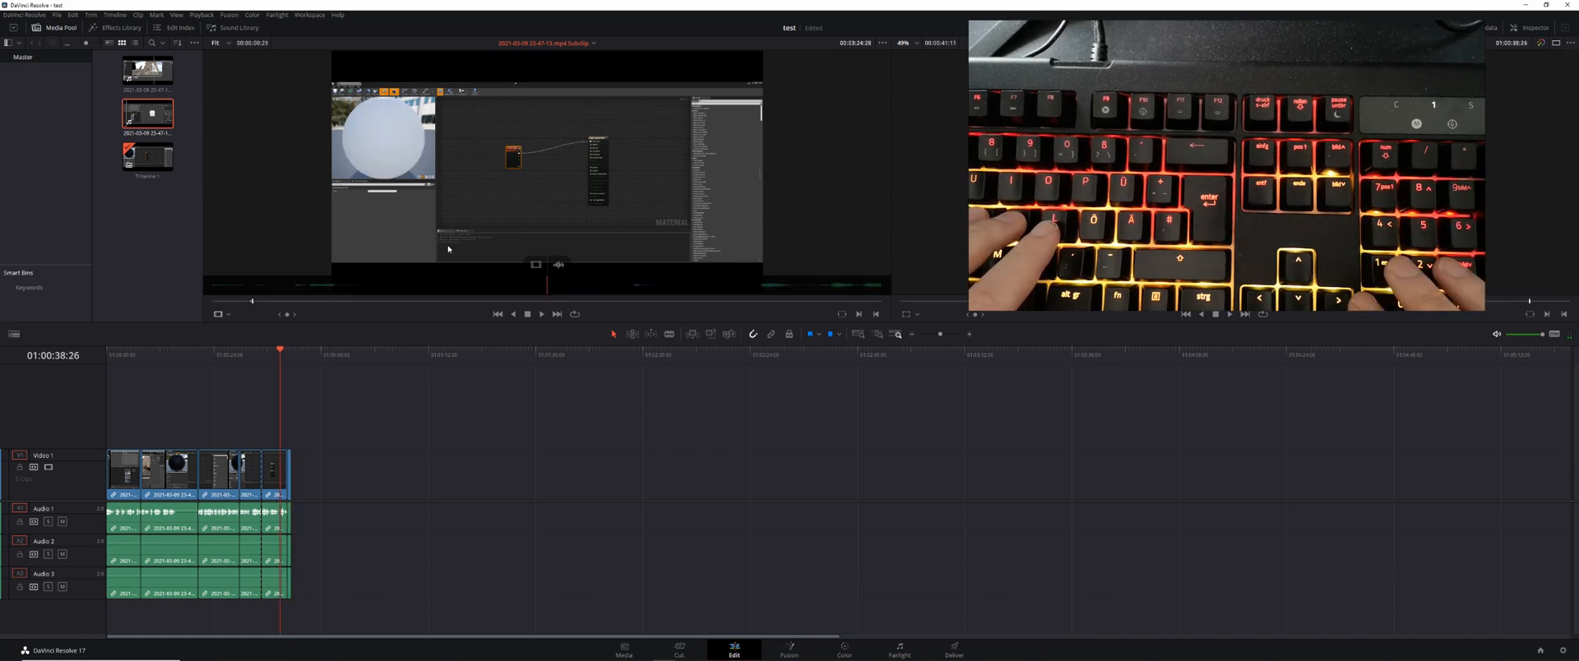
key(j)
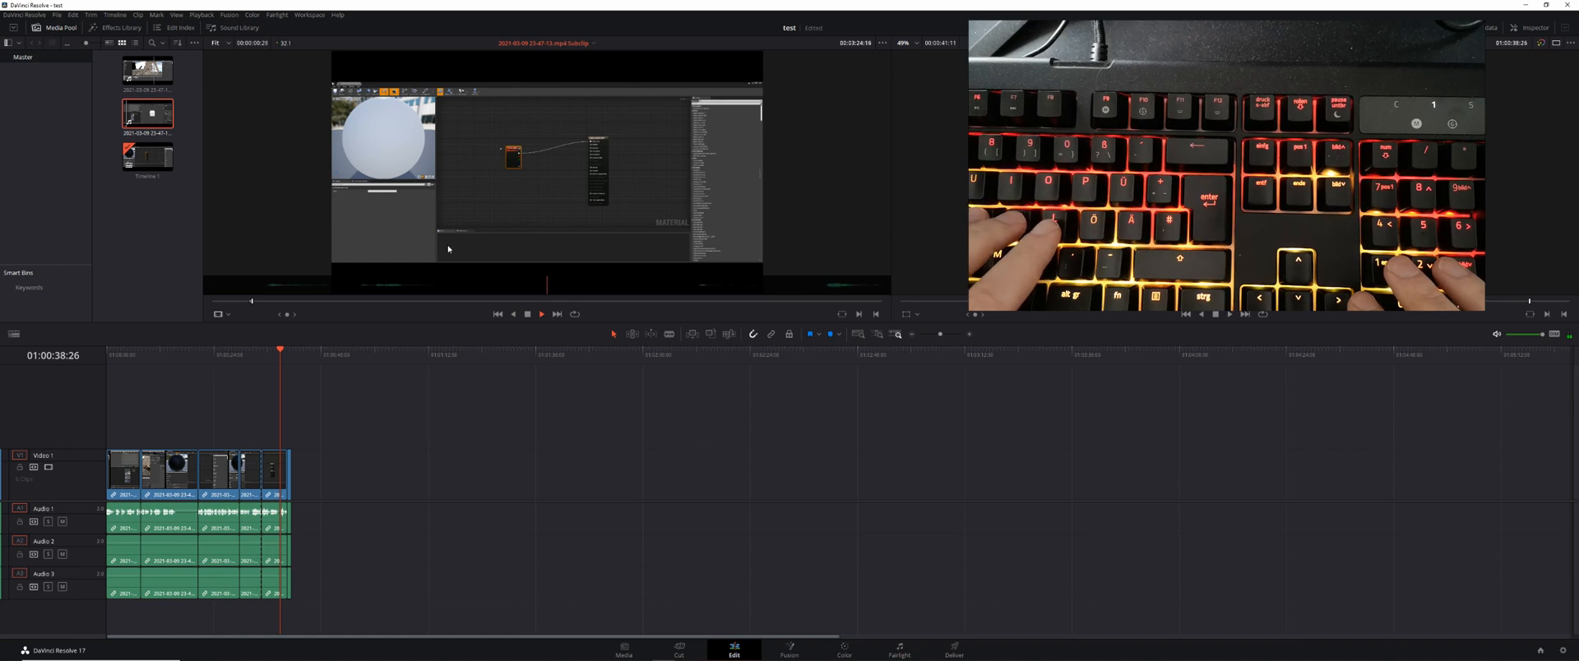
key(k)
key(l)
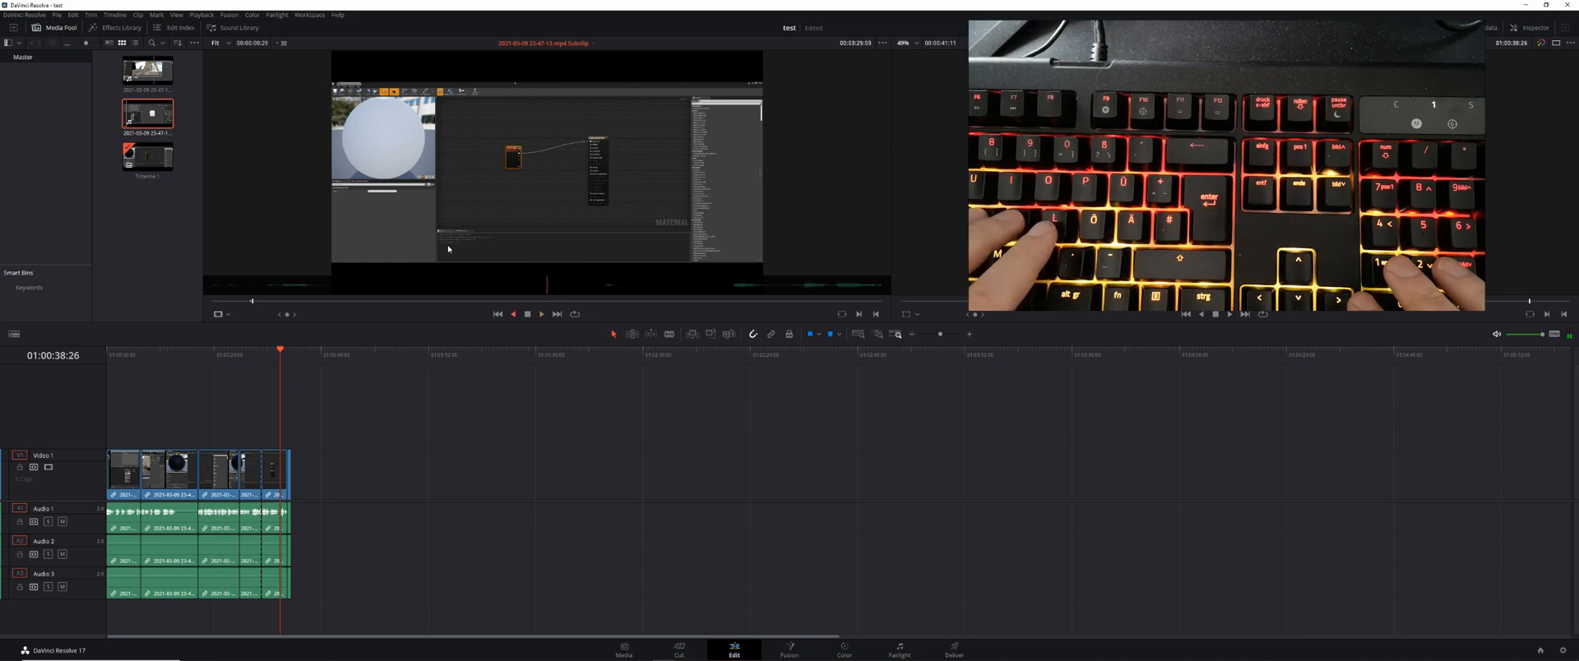
key(k)
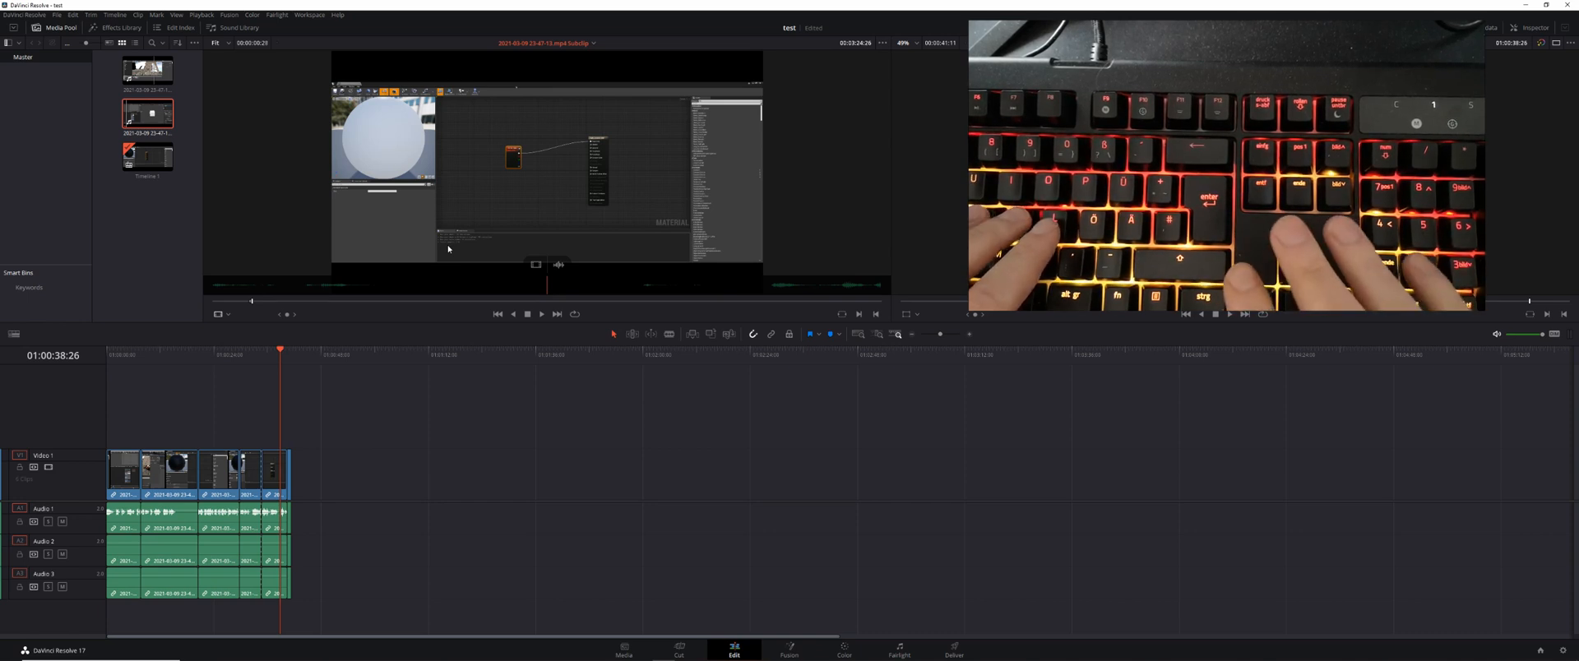
key(l)
key(k)
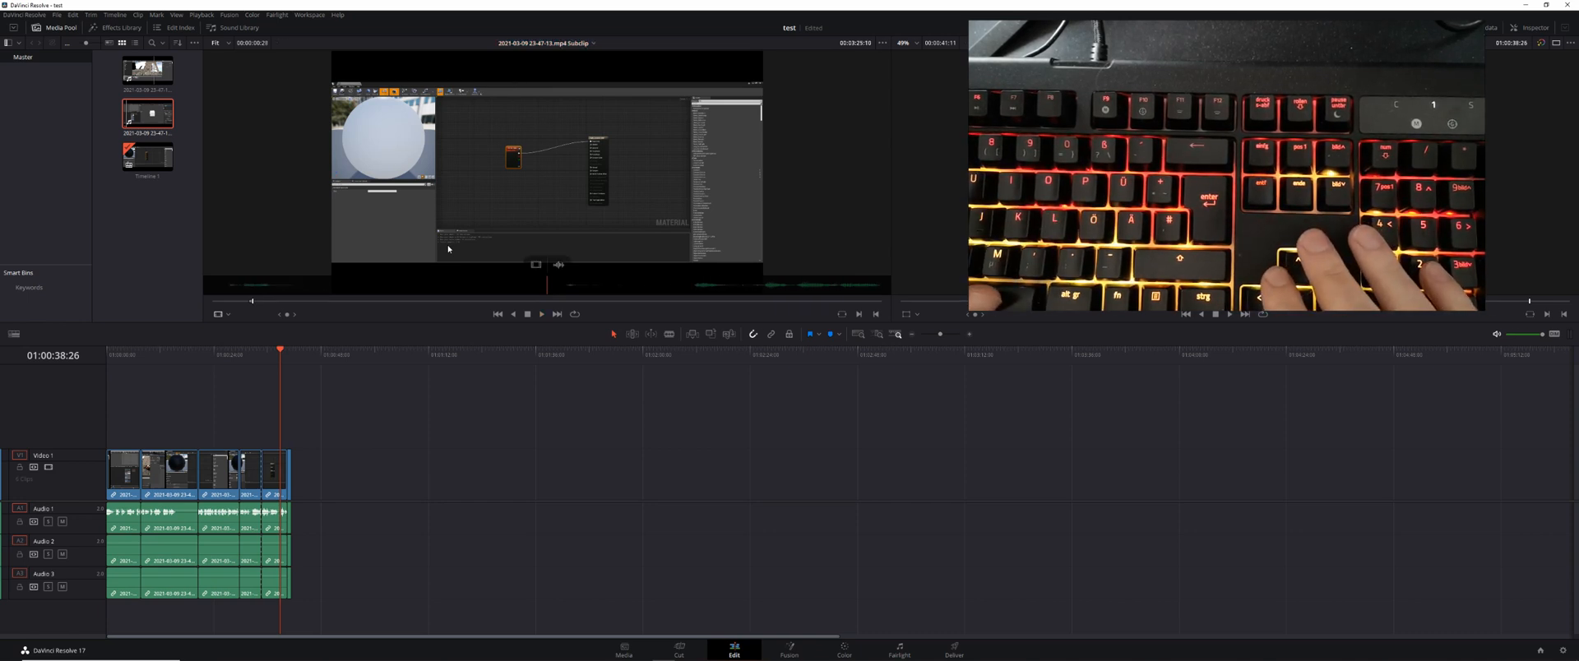
- Play the timeline to about 01:00:40:06, switch to the source viewer and play the clip on to about 03:26
key(l)
key(k)
key(q)
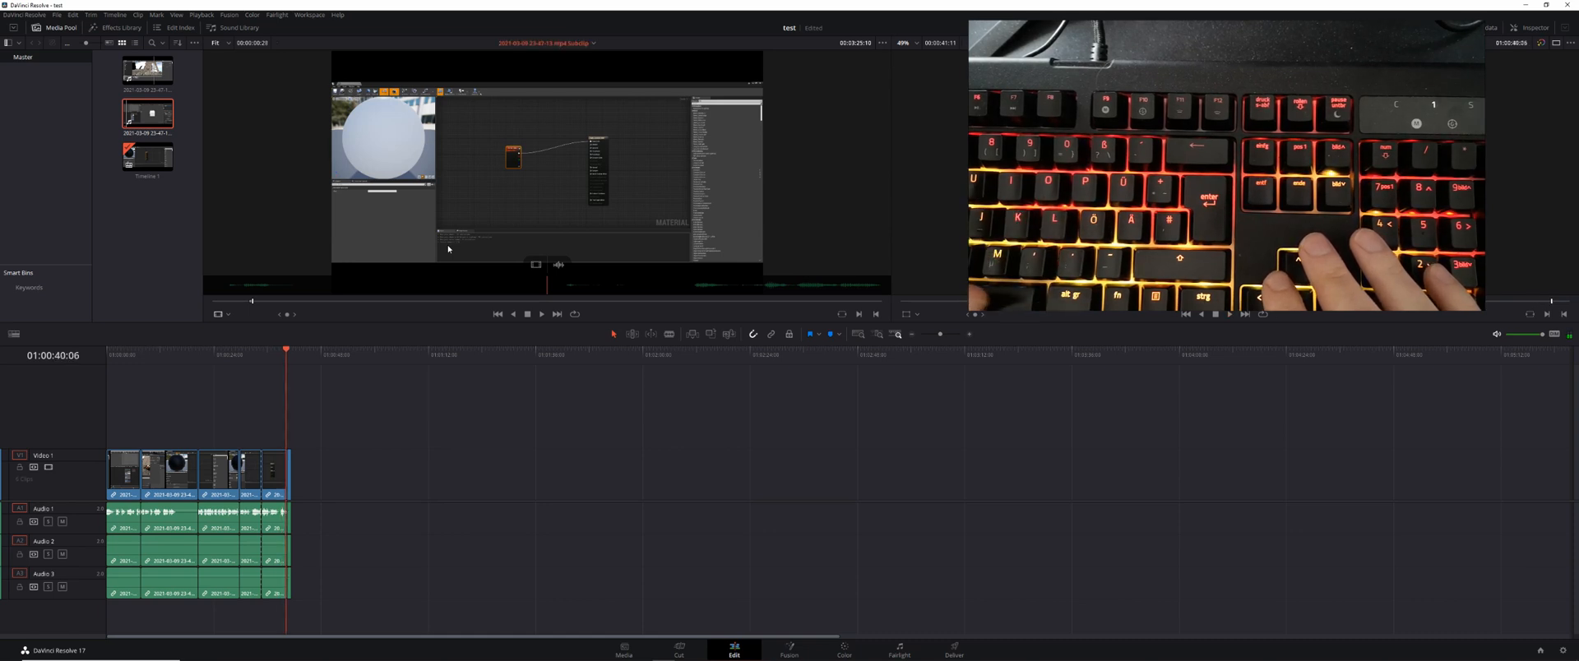
key(l)
key(k)
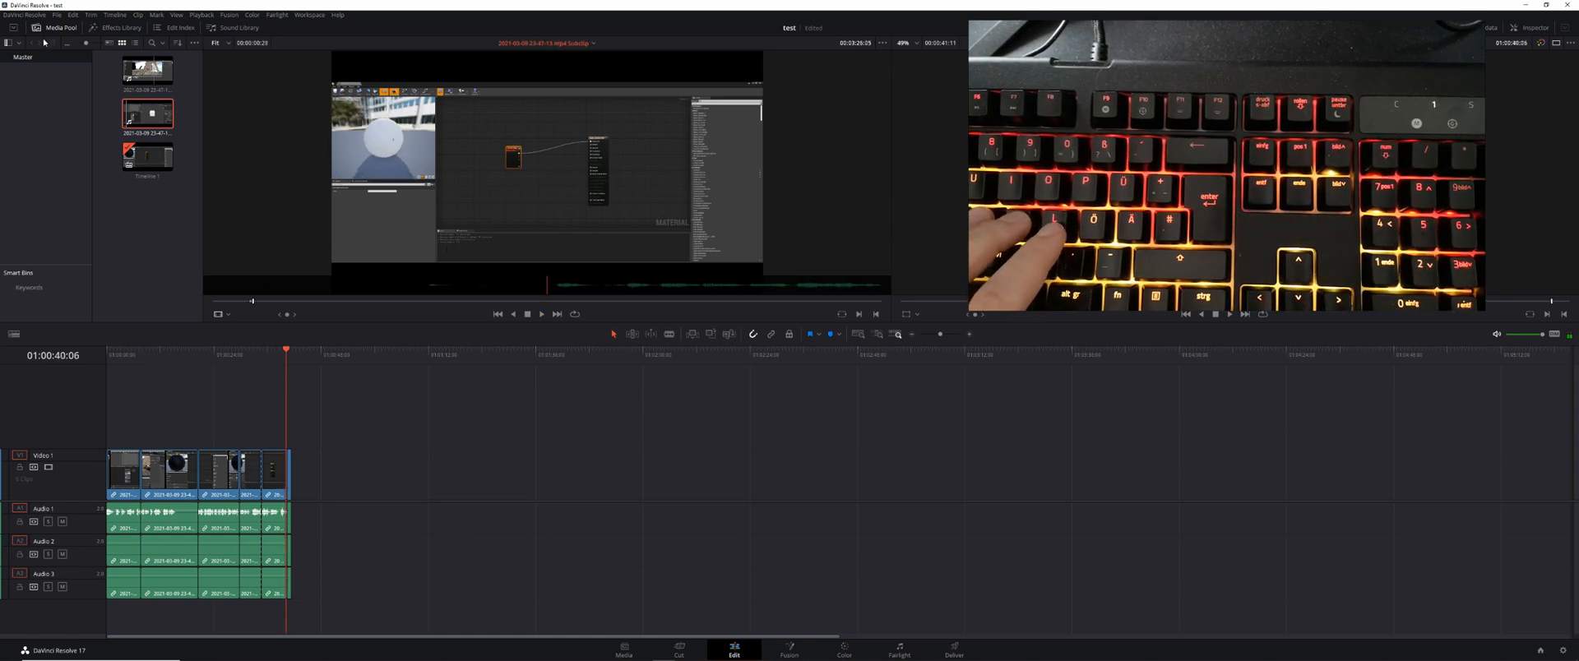
- Open the Keyboard Customization window and move it so that its command and keystroke lists are fully visible
click(37, 18)
click(83, 59)
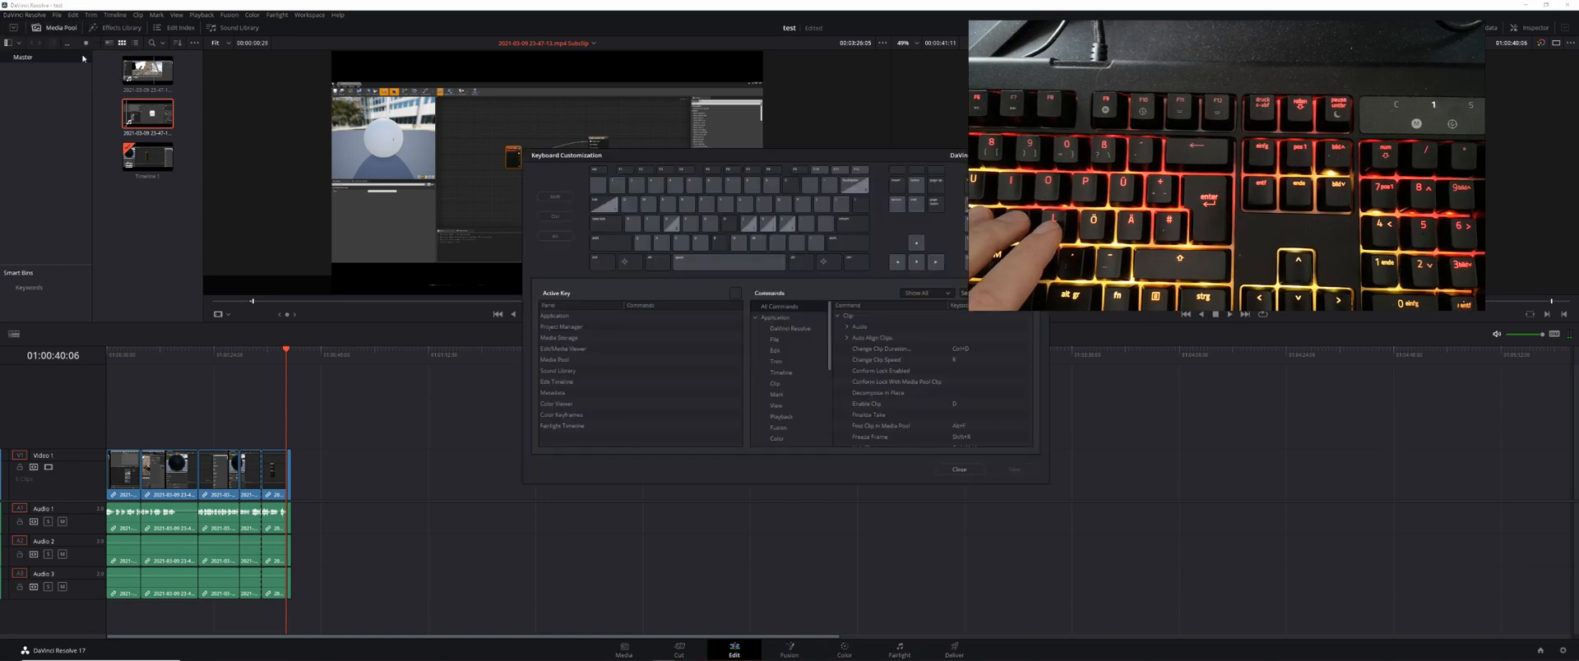
drag(781, 157, 535, 143)
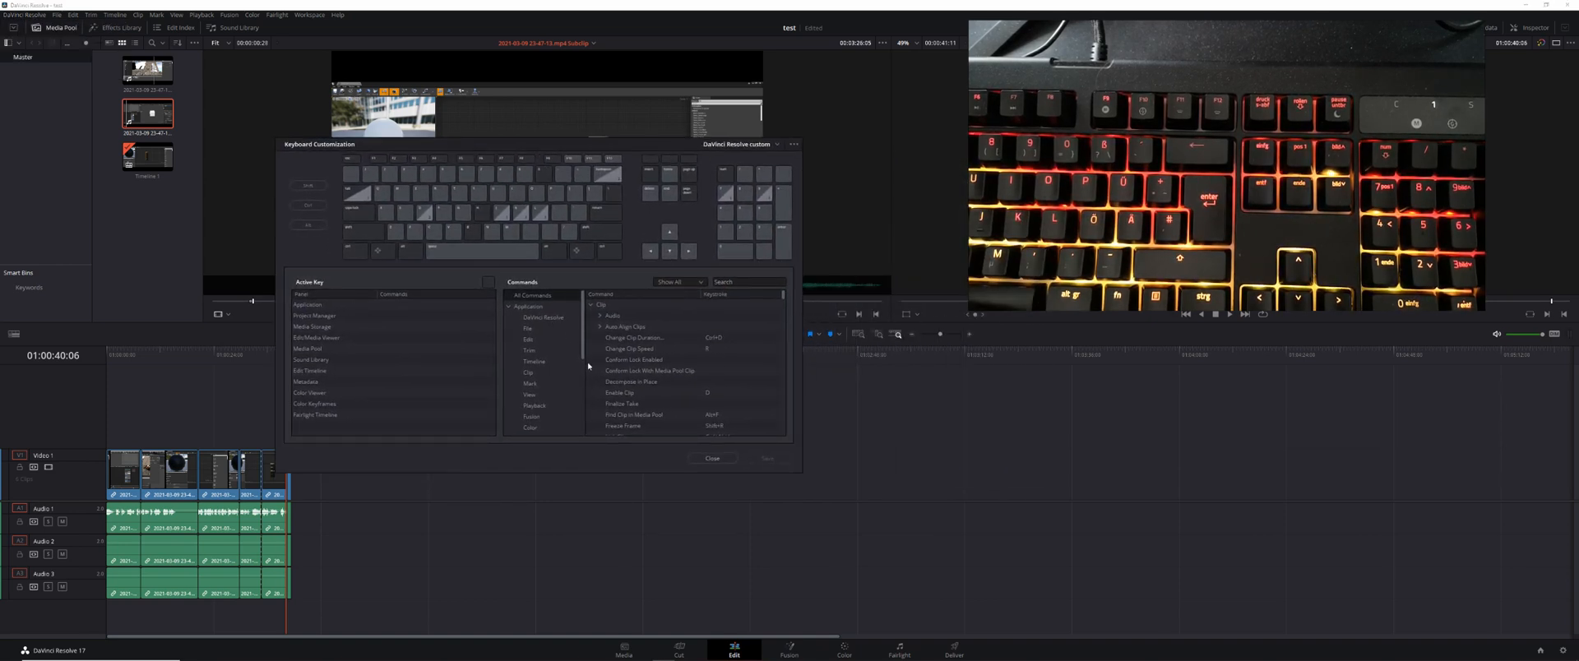
- Check which command already uses Q by trying it on Conform Lock Enabled and Show Audio Track Layers, declining both reassignments
click(711, 361)
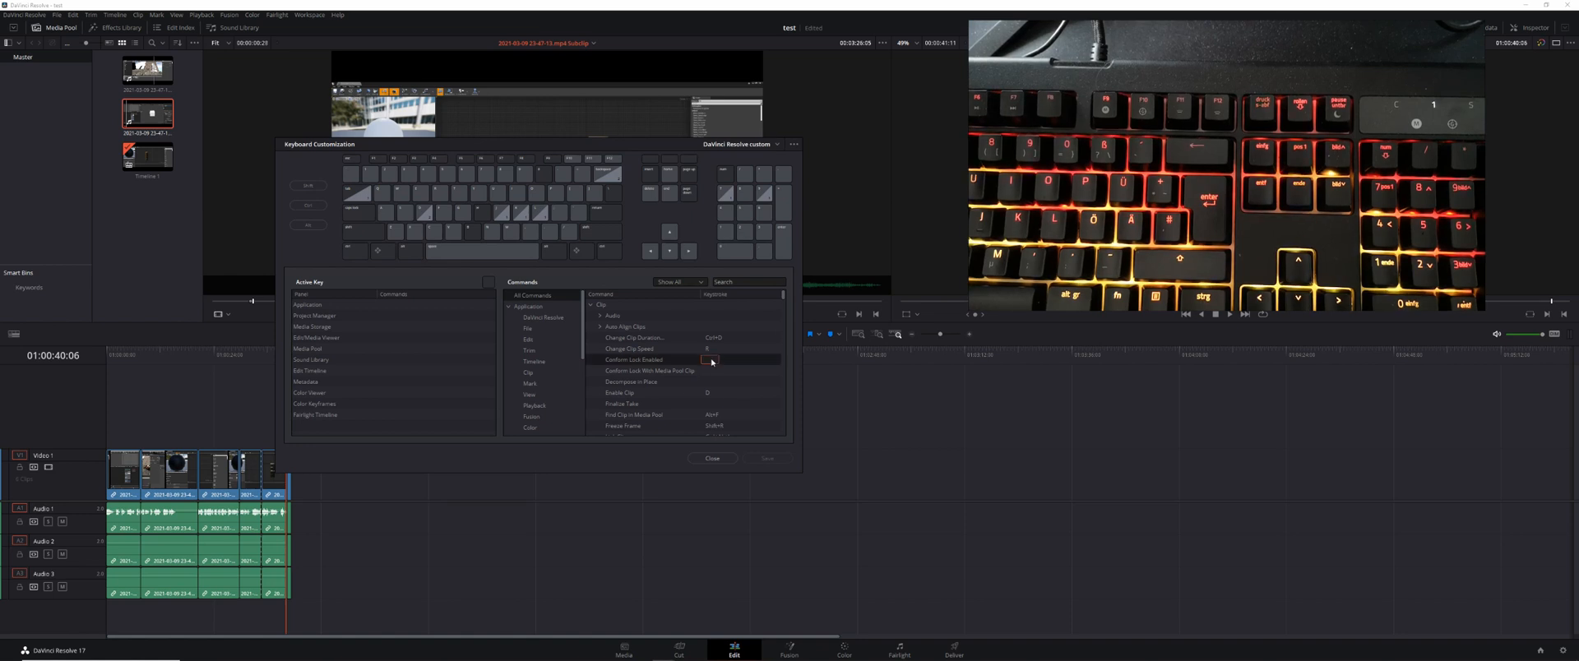
key(q)
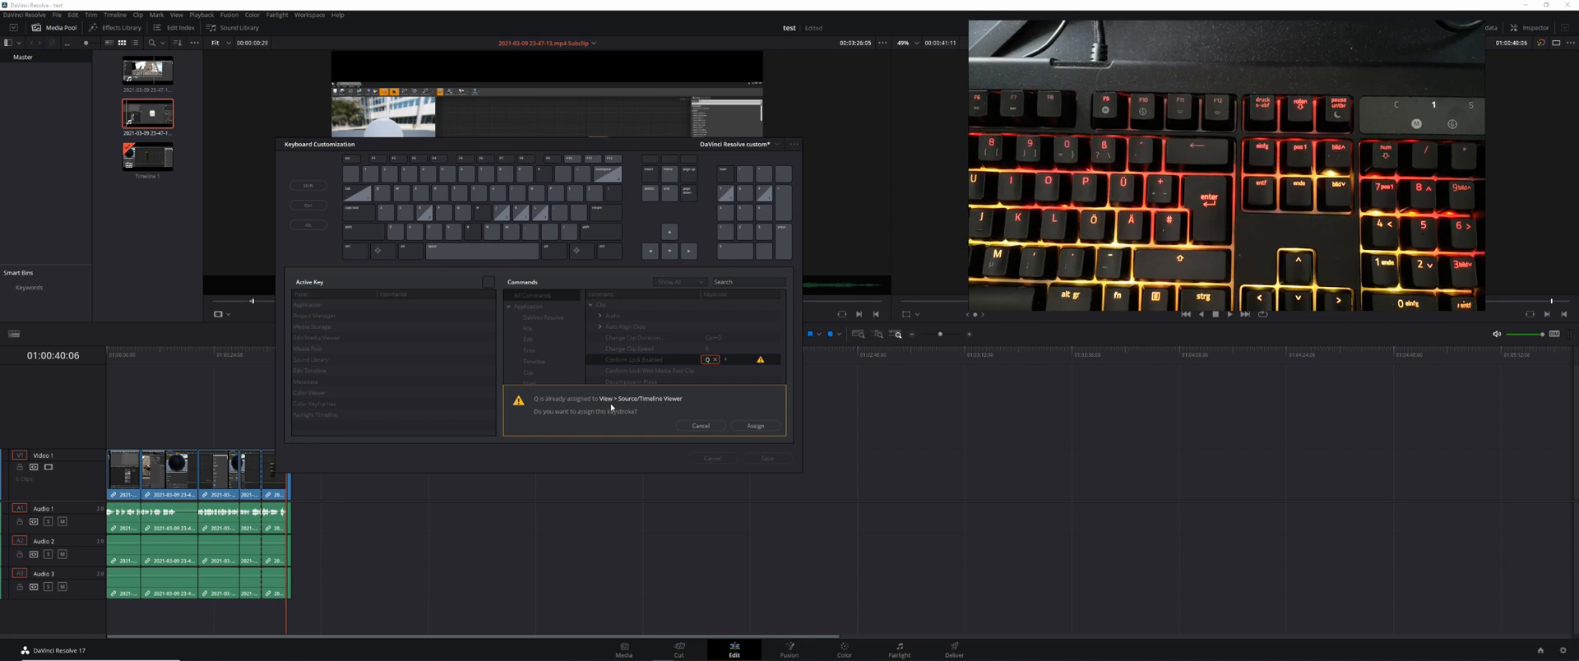
click(689, 426)
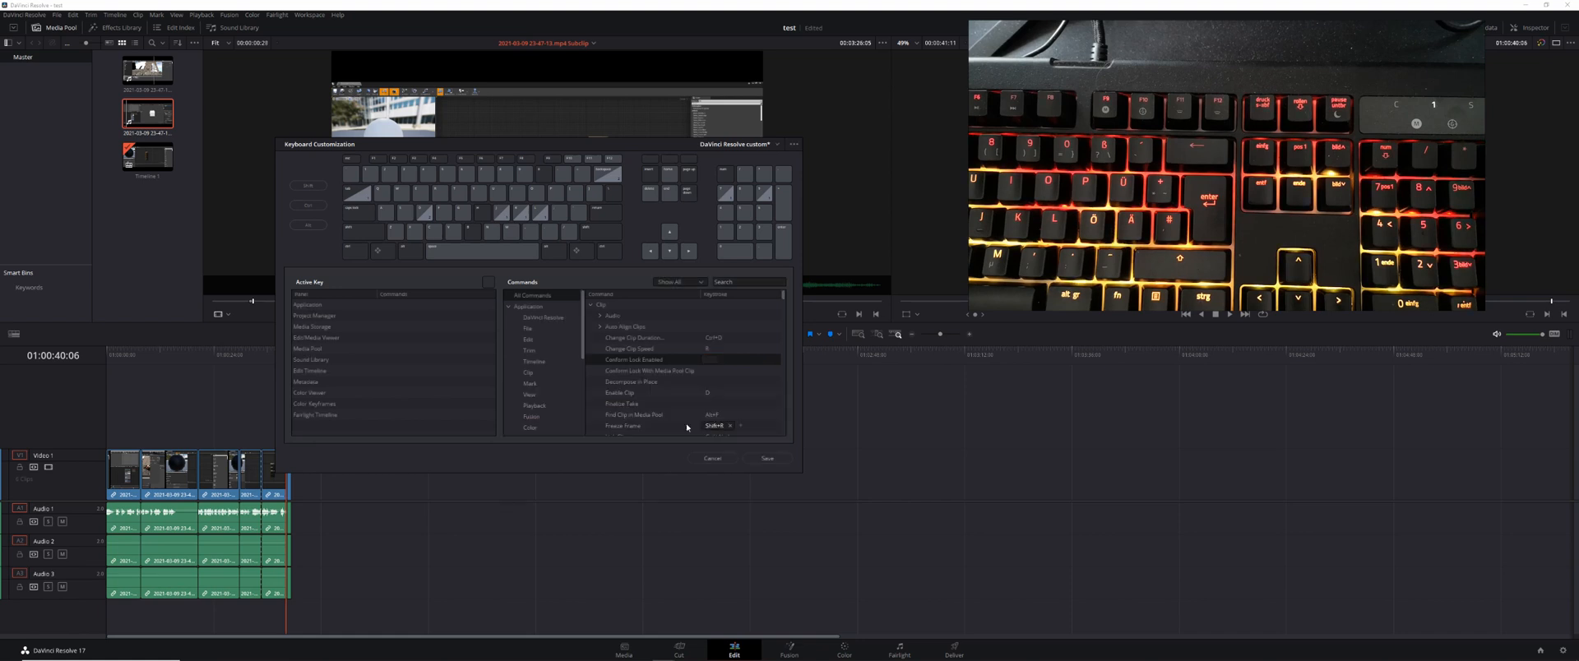
click(530, 394)
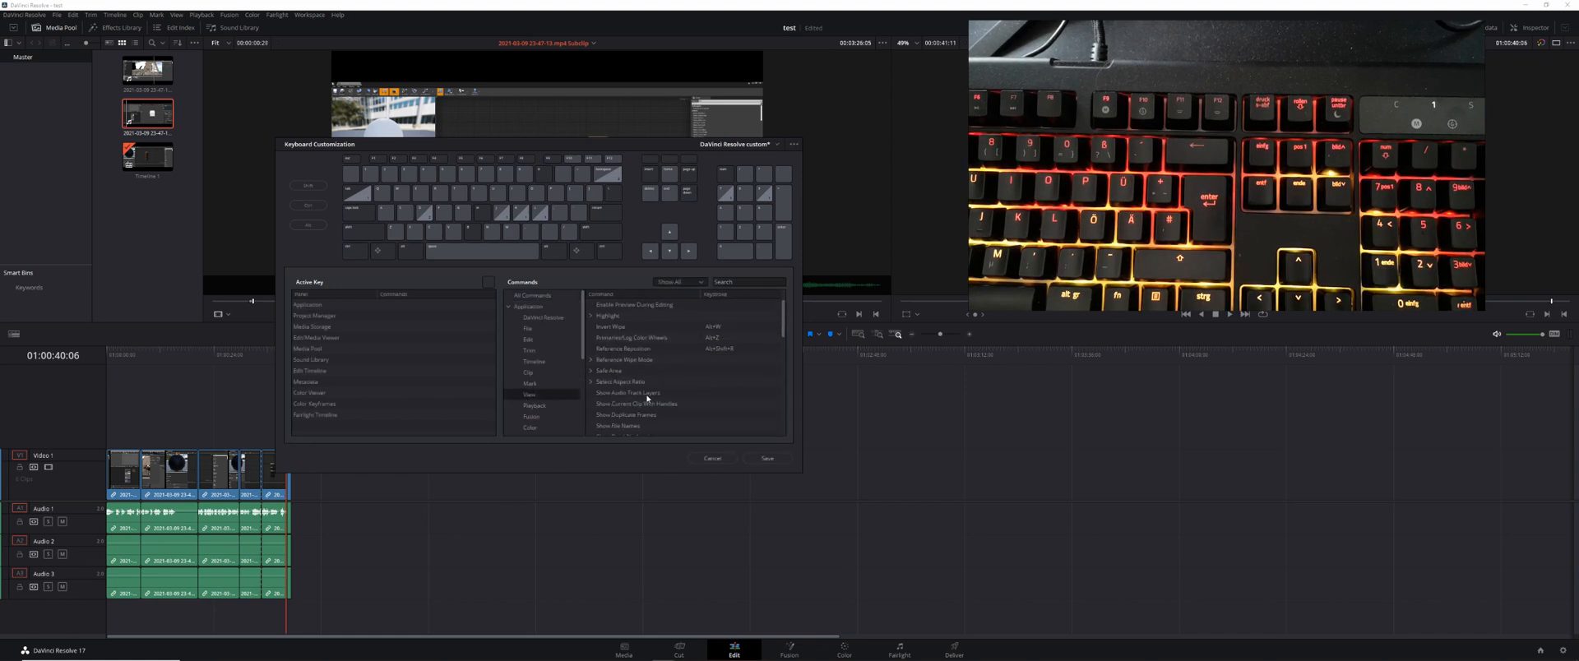
click(704, 396)
key(q)
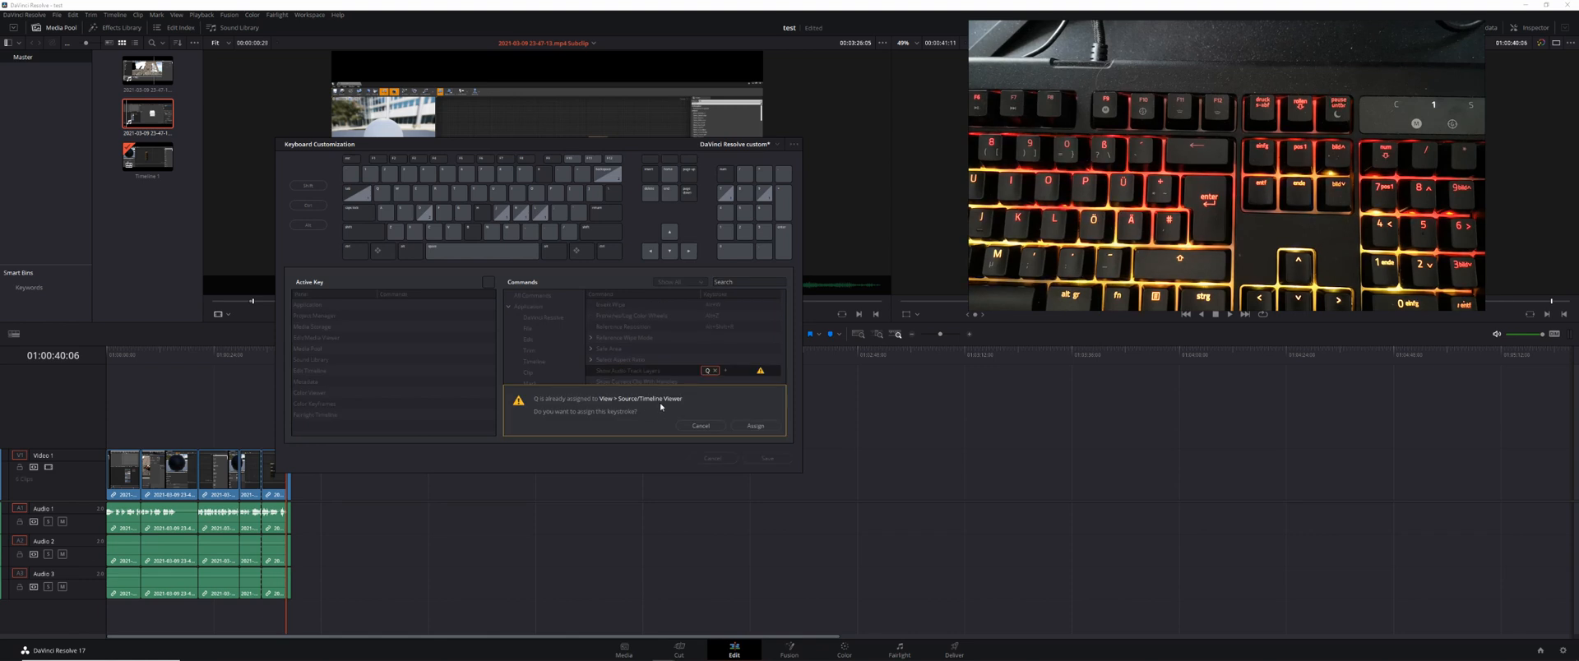
click(701, 425)
- Add Num+5 as a second shortcut for Source/Timeline Viewer, save the keyboard layout and close the customization window
scroll(707, 388, down, 3)
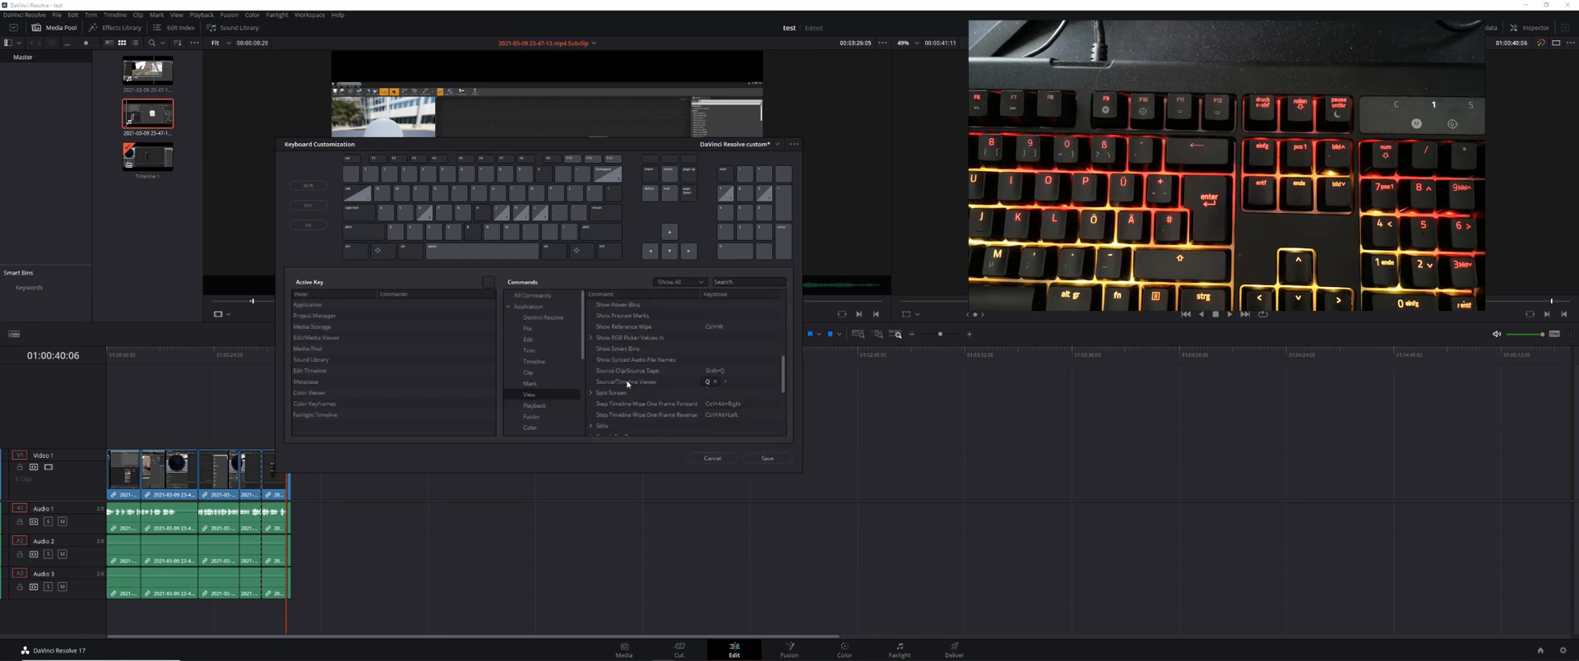
click(727, 382)
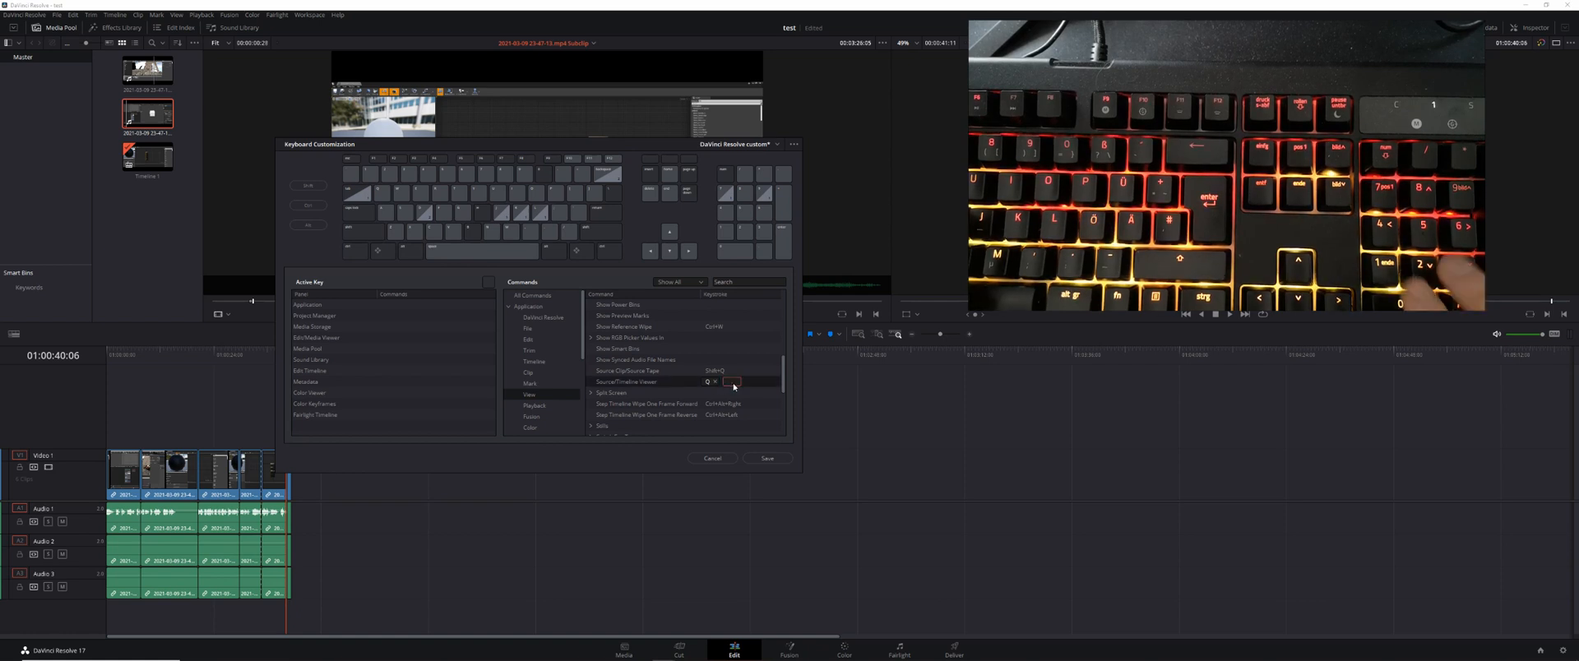
key(KP_5)
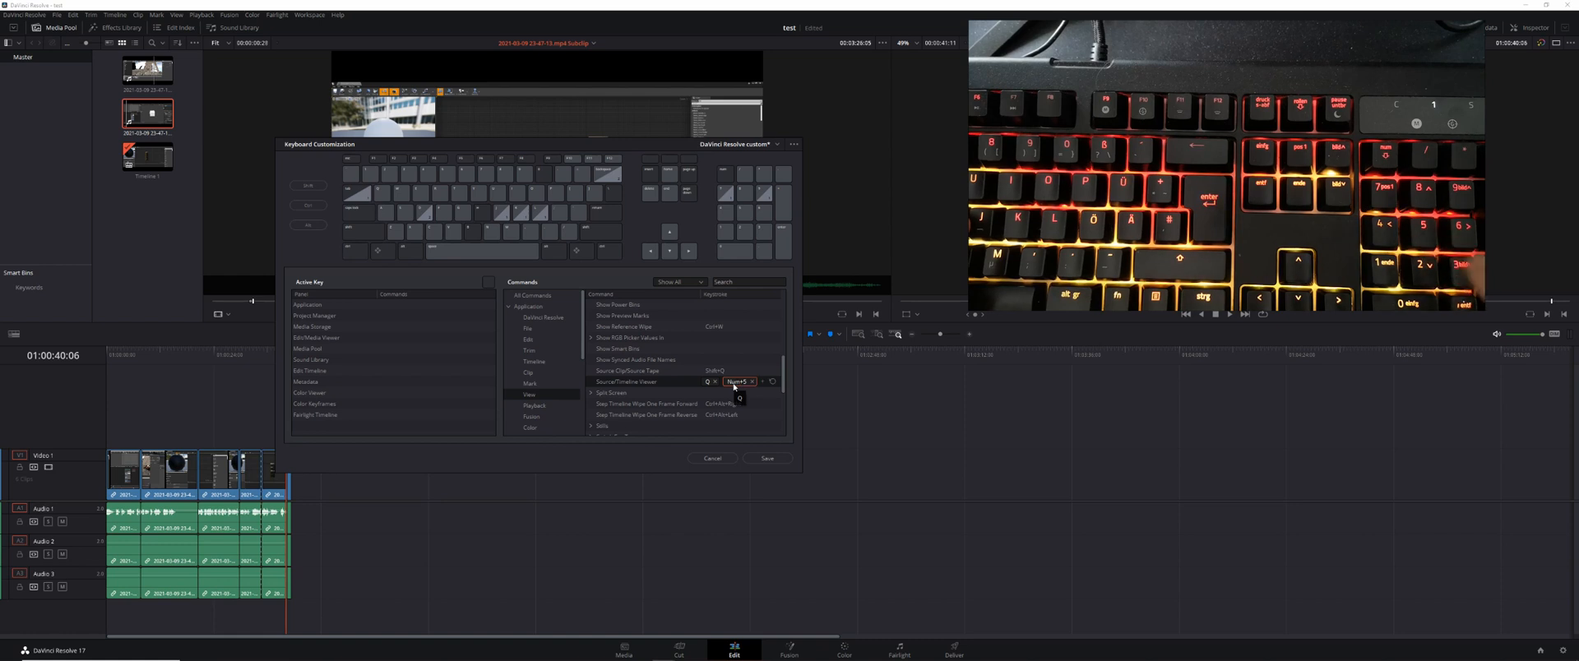
click(767, 458)
click(712, 457)
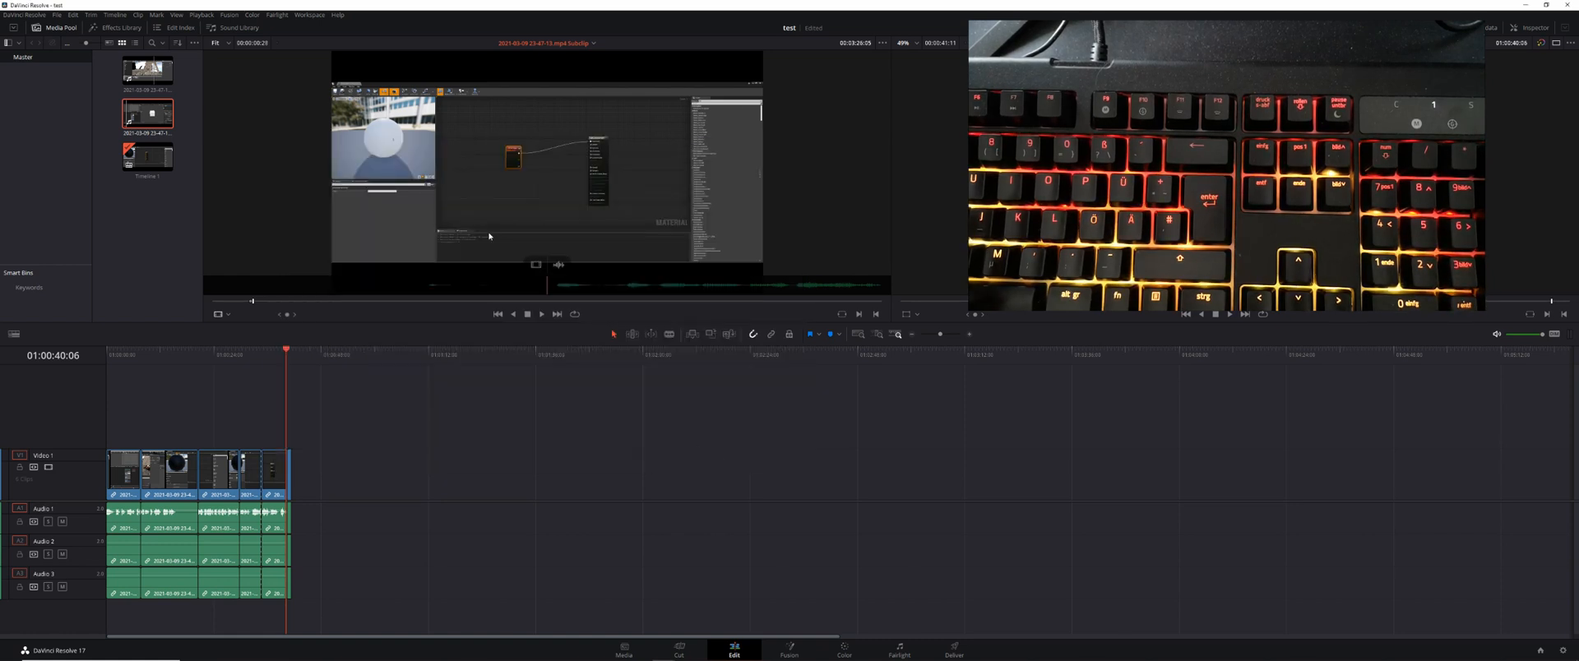
- Mark a source range about 1 second long, ending at about 03:29, and insert it at the timeline playhead
key(l)
key(l)
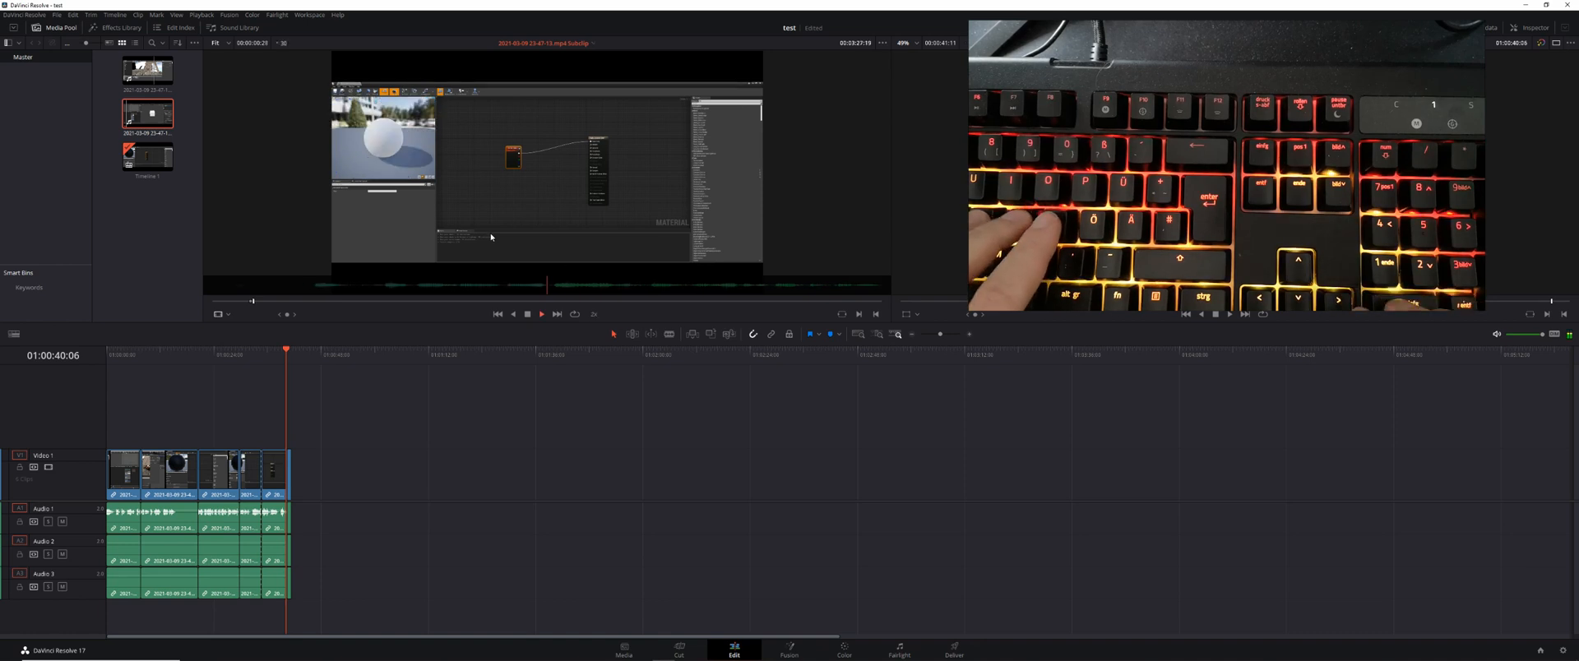
key(k)
key(o)
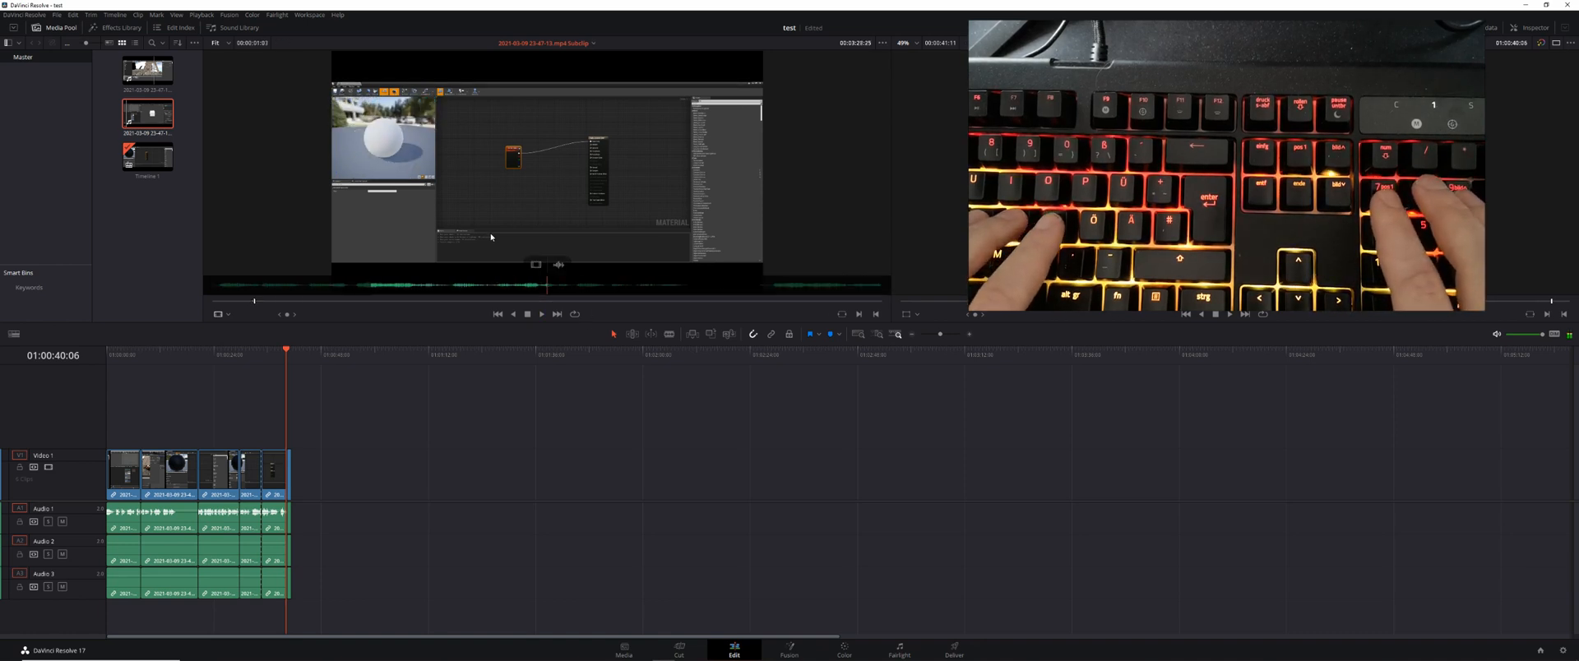
key(F9)
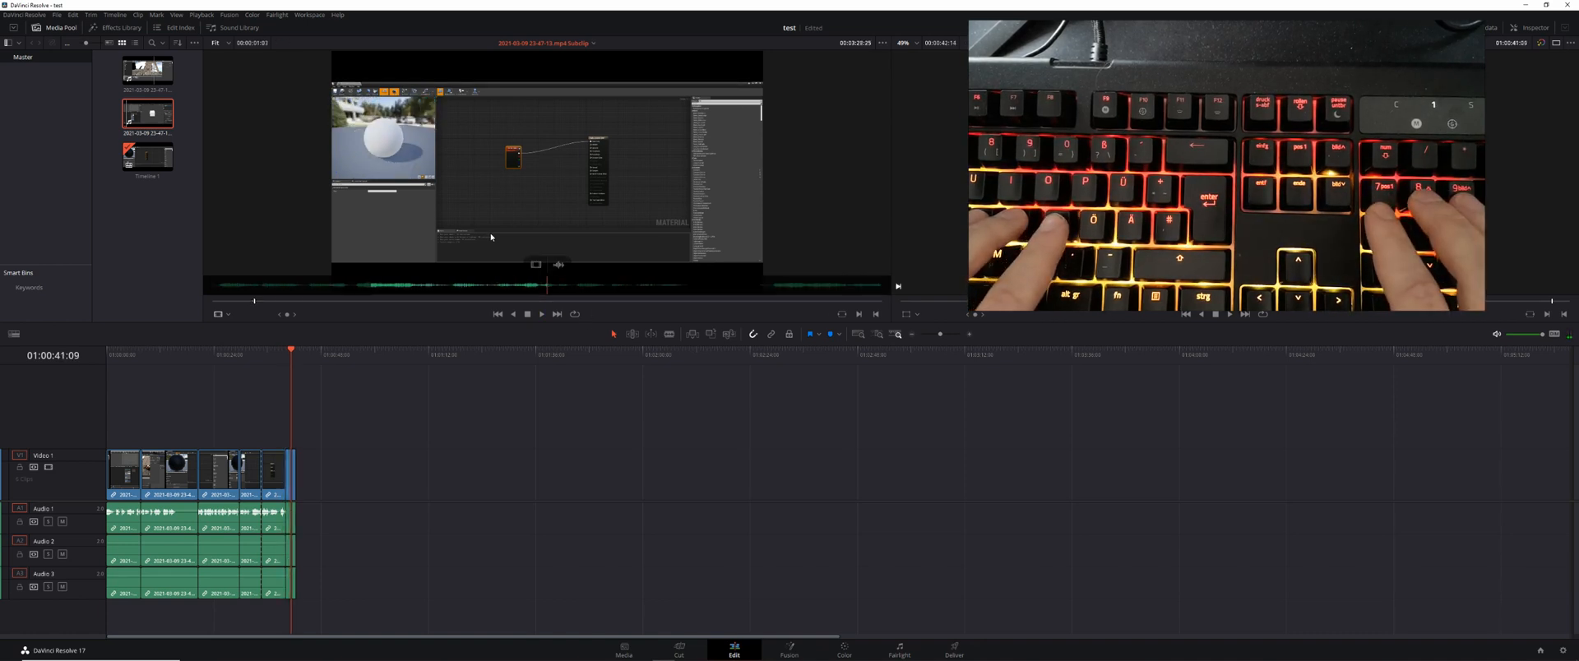
- Play the source clip on at fast speed to about 03:30
key(l)
key(l)
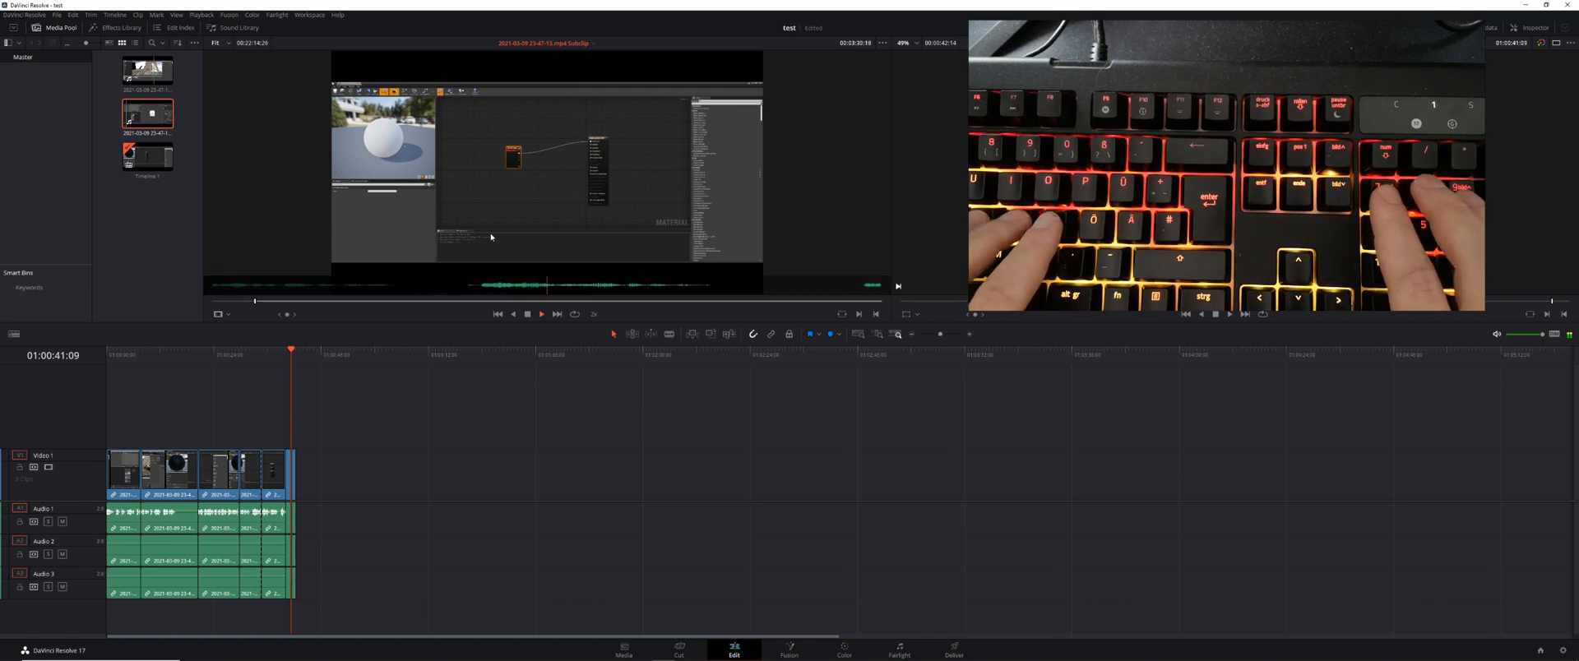
key(k)
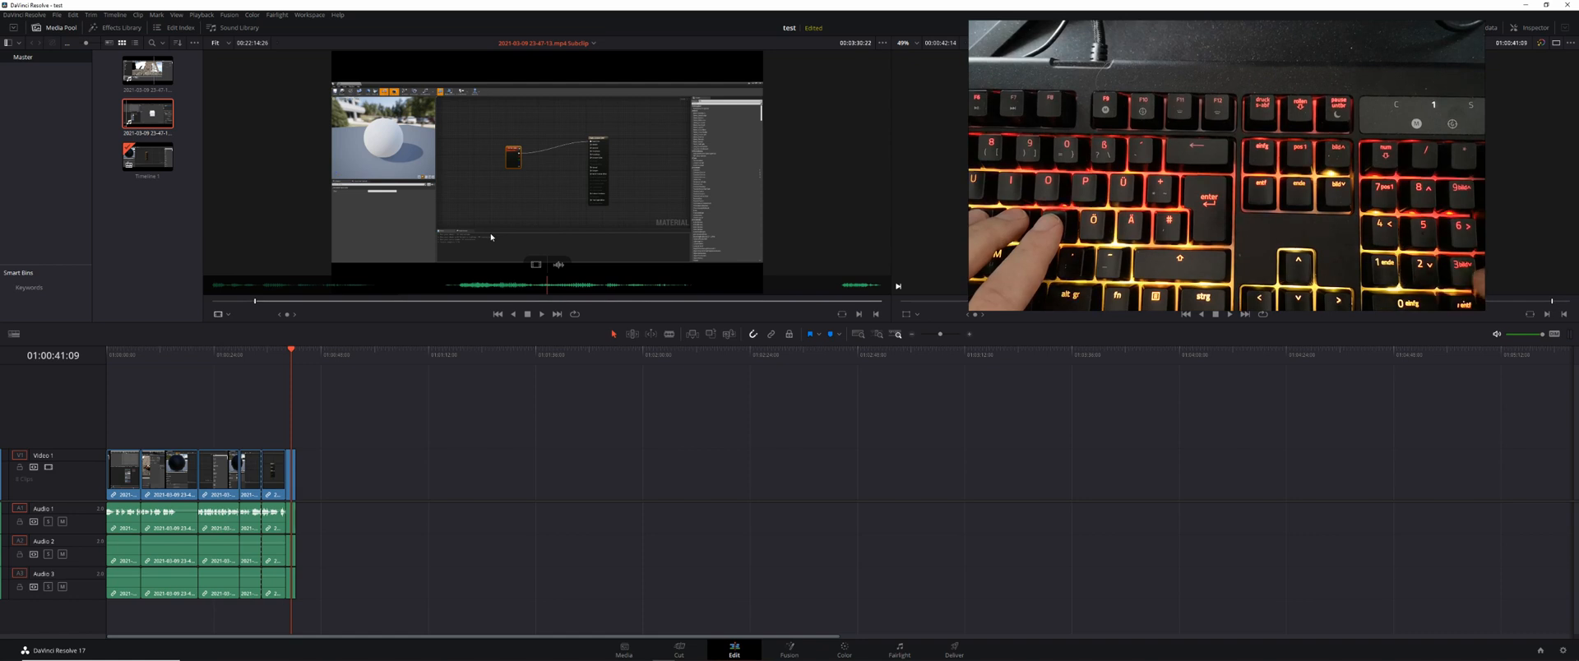
- Switch to the timeline and review the last inserted clips, playing through to the timeline's end
key(q)
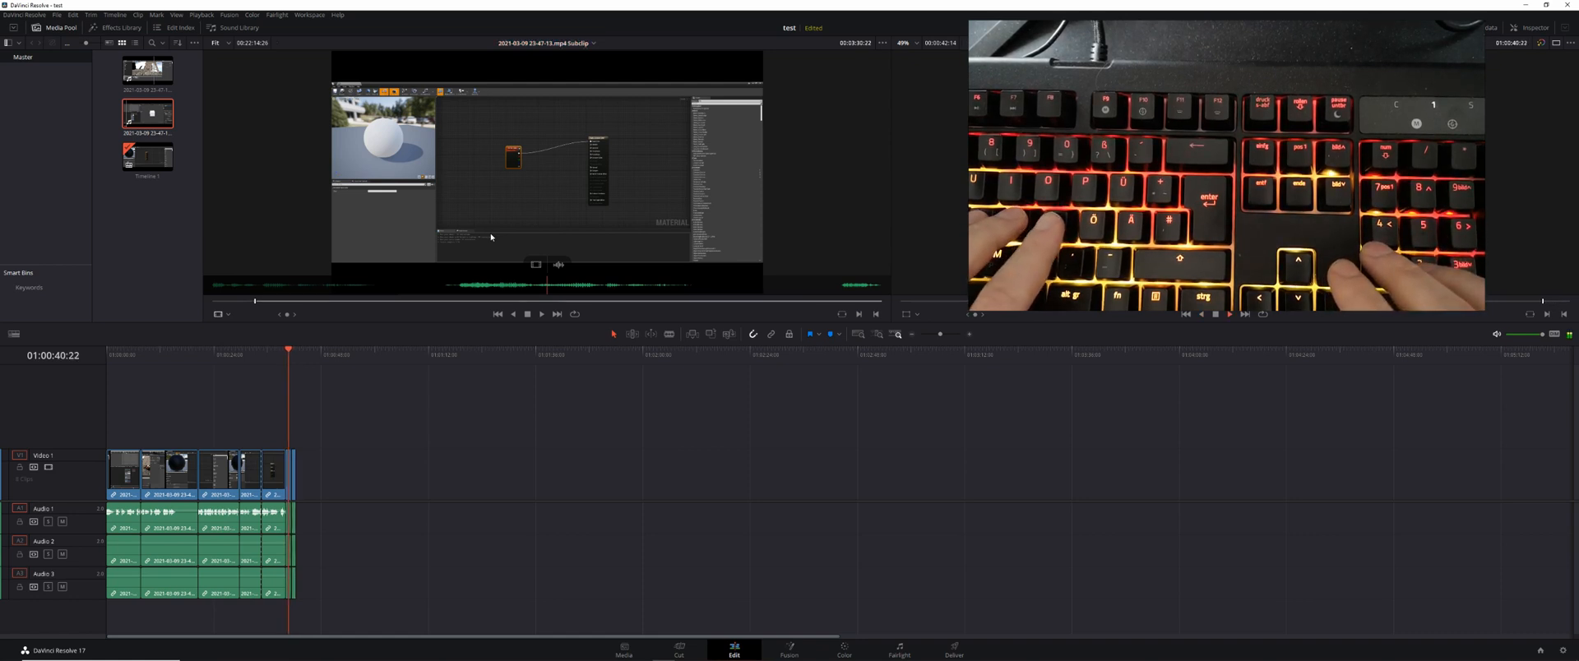
key(j)
key(k)
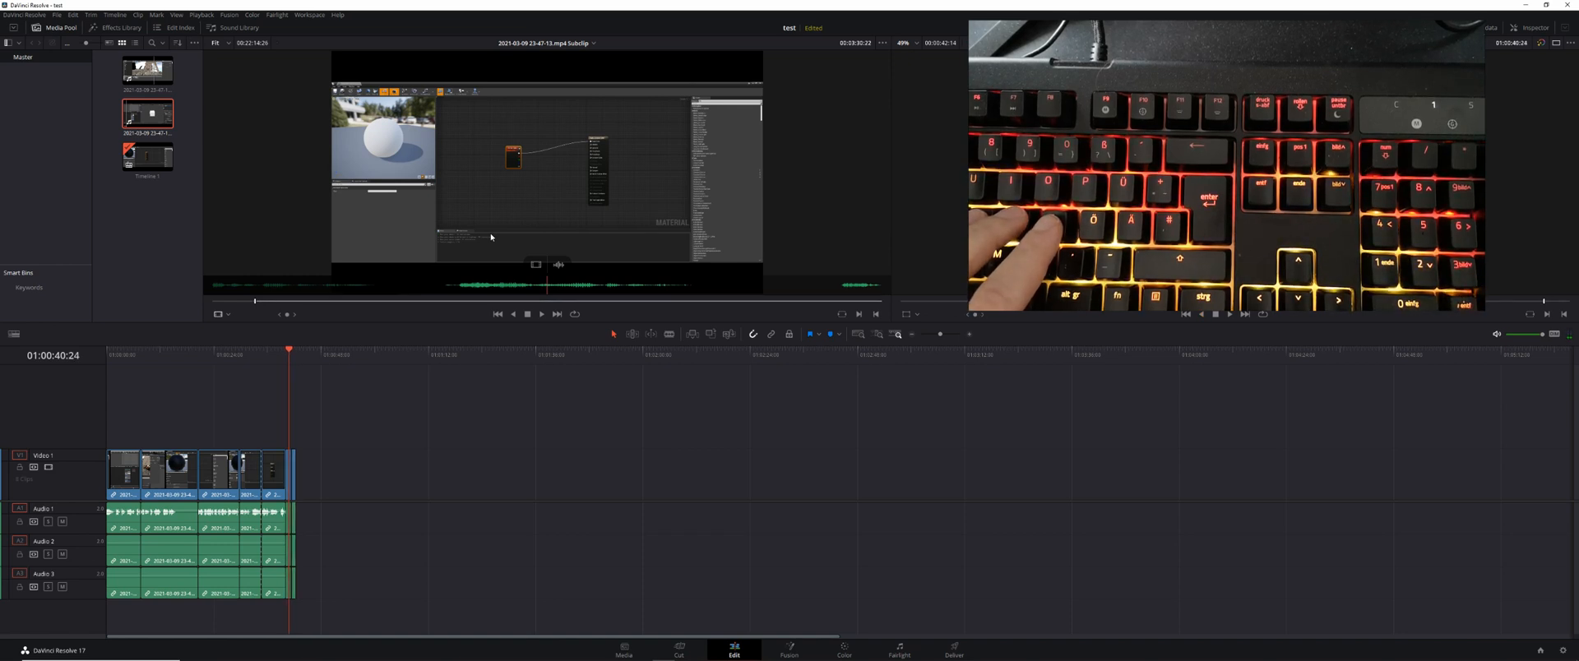
key(l)
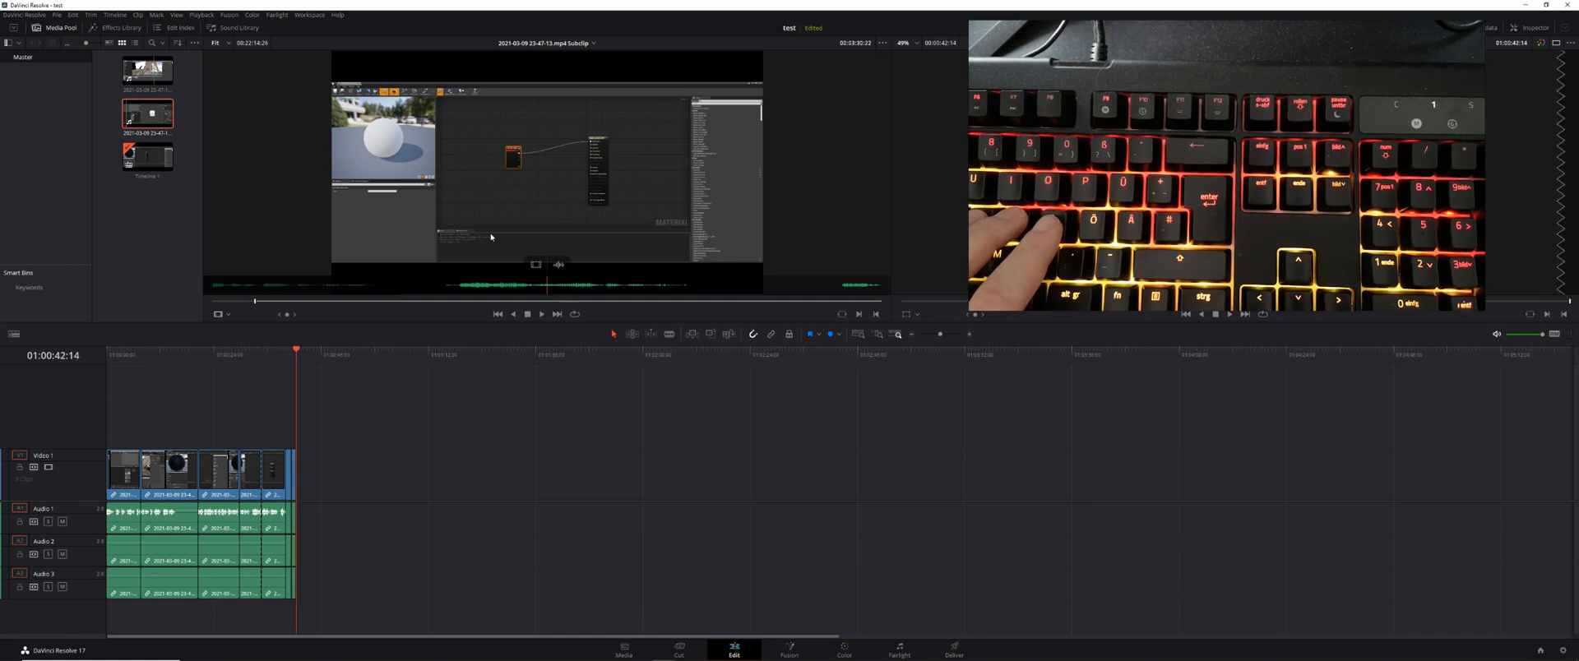
- Jump back through the timeline's edit points and return to the end of the last clip
key(Up)
key(Up)
key(Up)
key(Up)
key(Up)
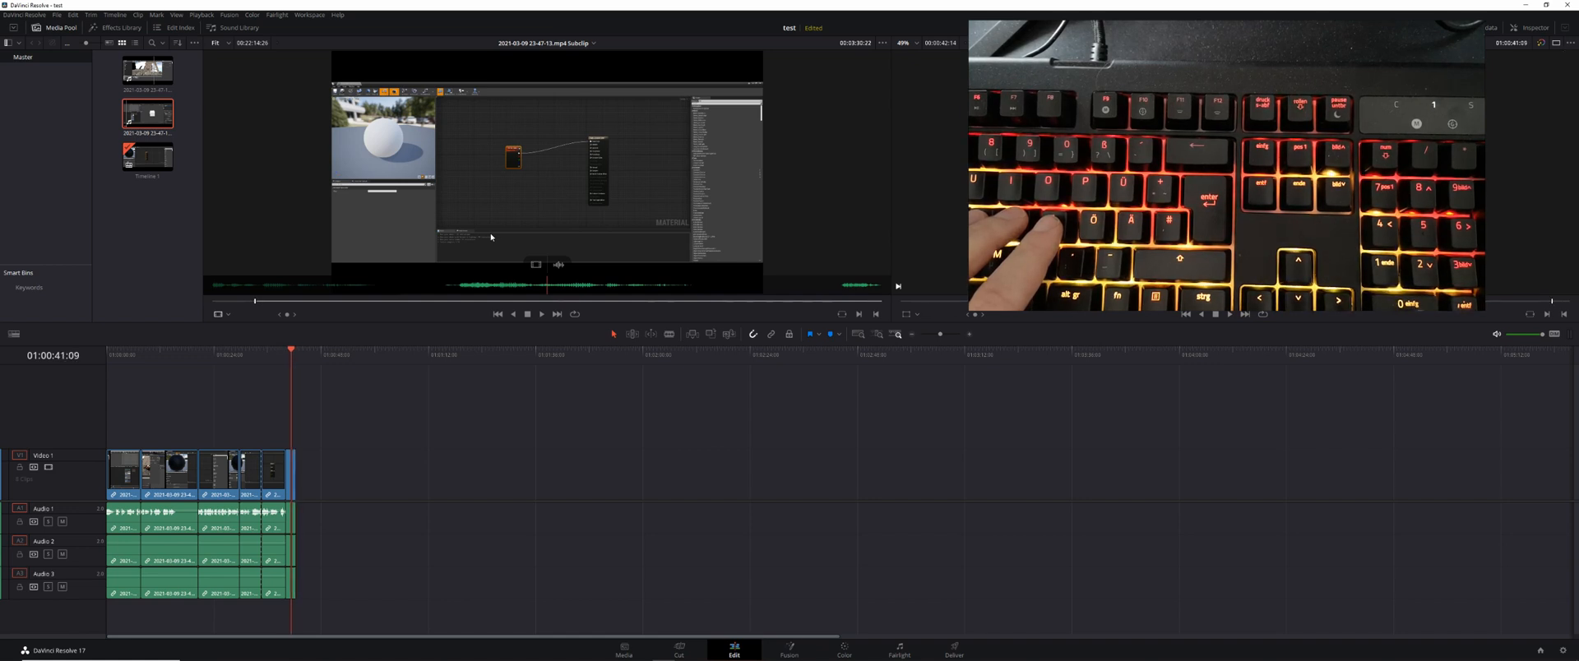
key(Down)
key(Down)
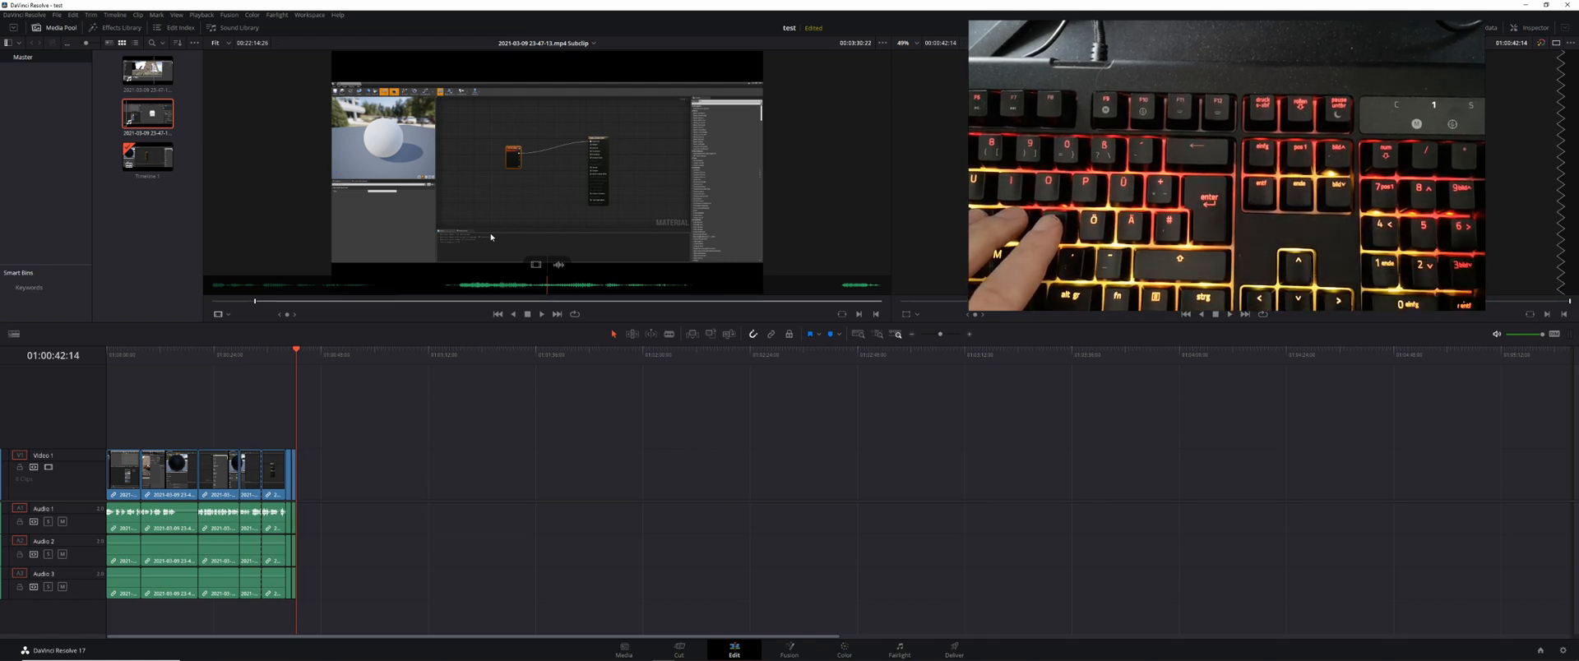
- Switch to the source viewer, mark another range about 1 second long during fast playback and insert it at the timeline's end
key(q)
key(l)
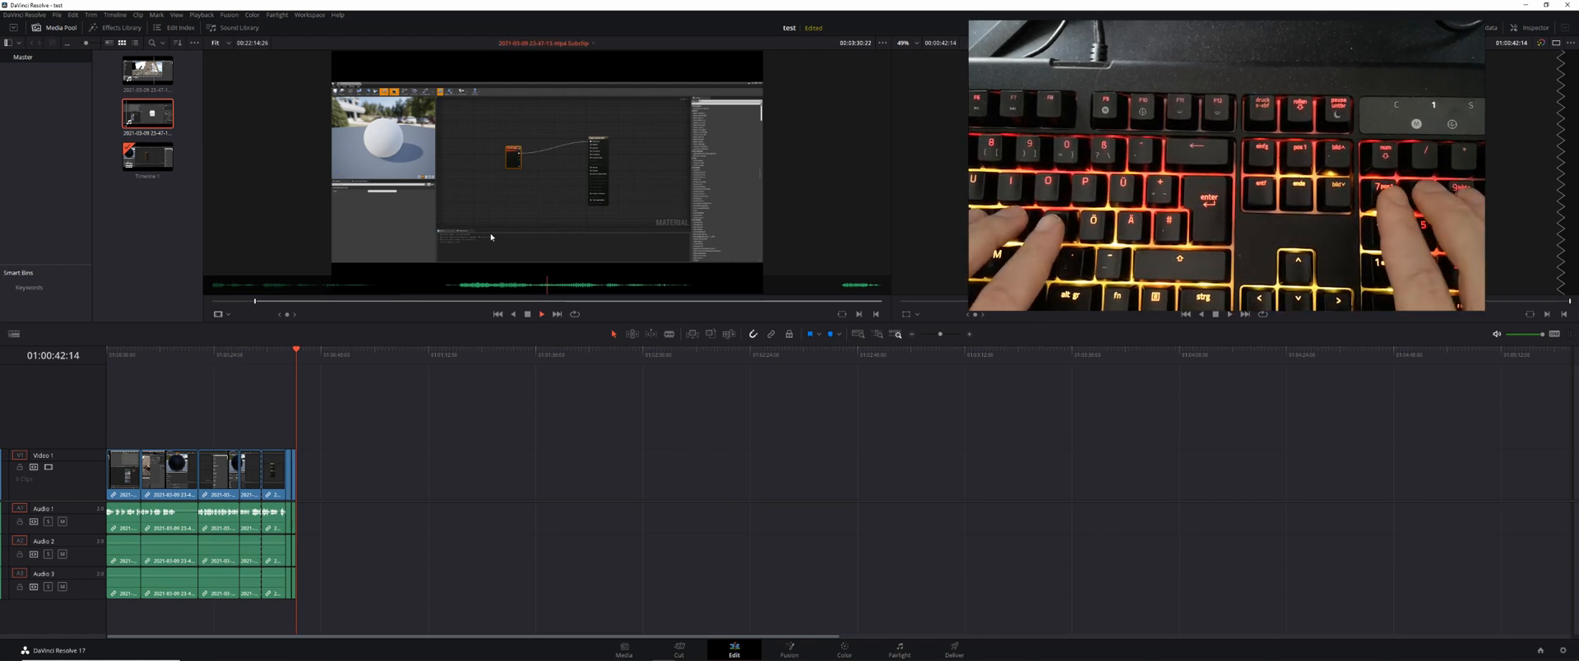
key(i)
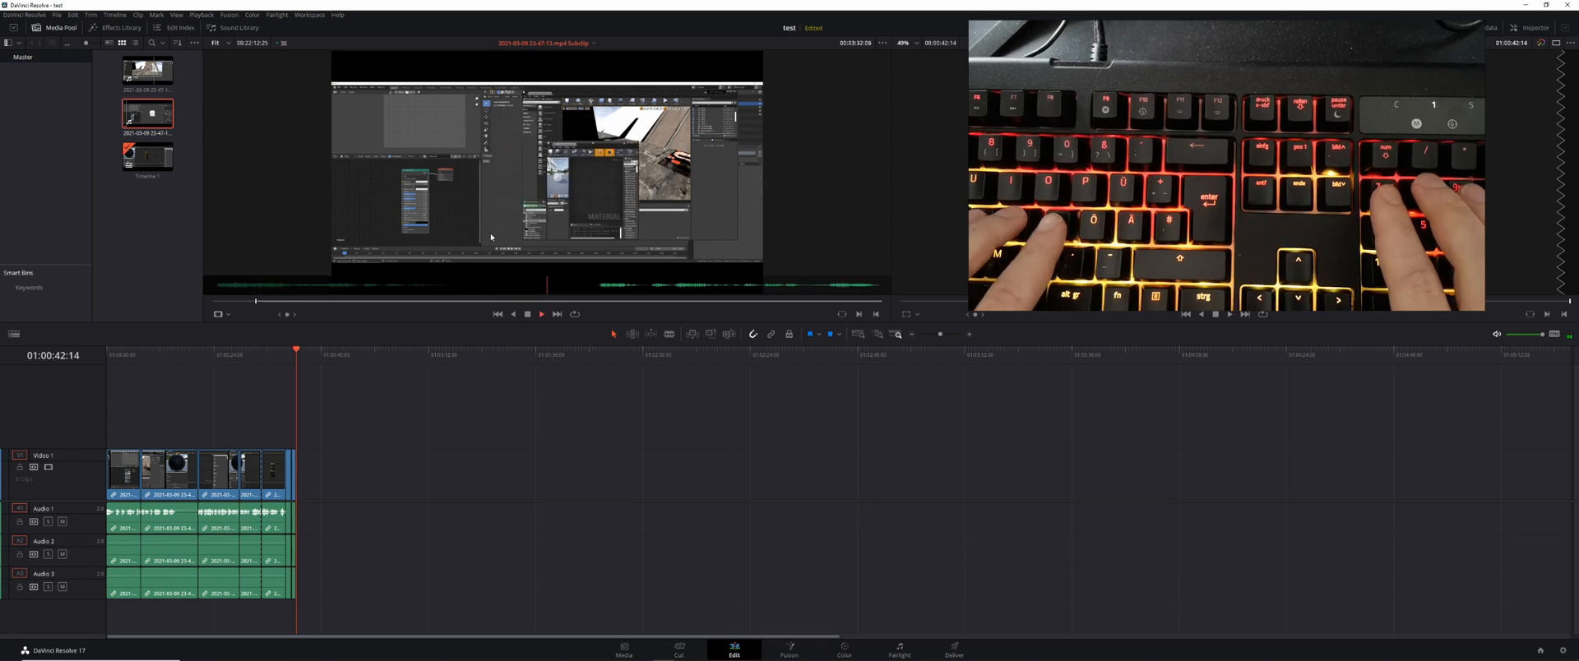
key(k)
key(o)
key(F9)
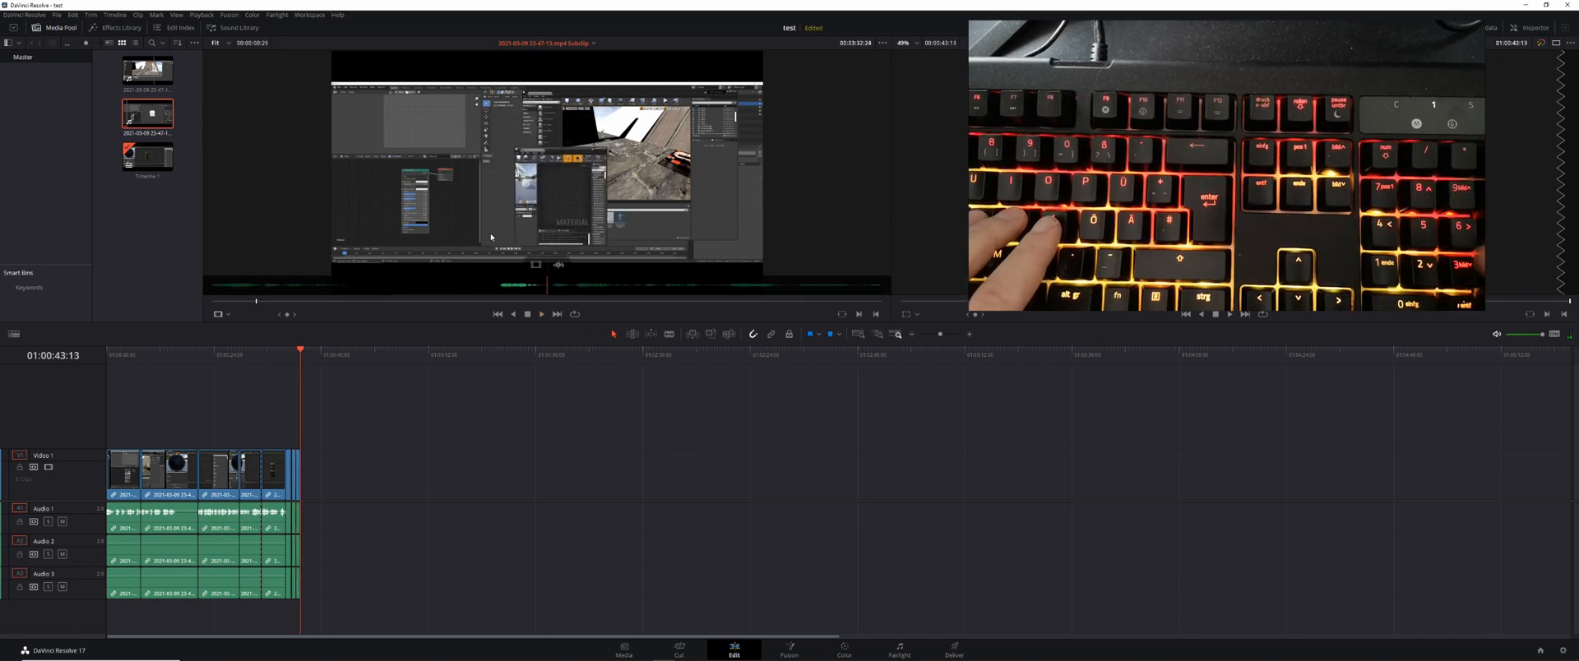
- Switch to the timeline and shuttle it backwards at increasing speed to review the edit, stopping at about 01:00:37:21
key(q)
key(j)
key(j)
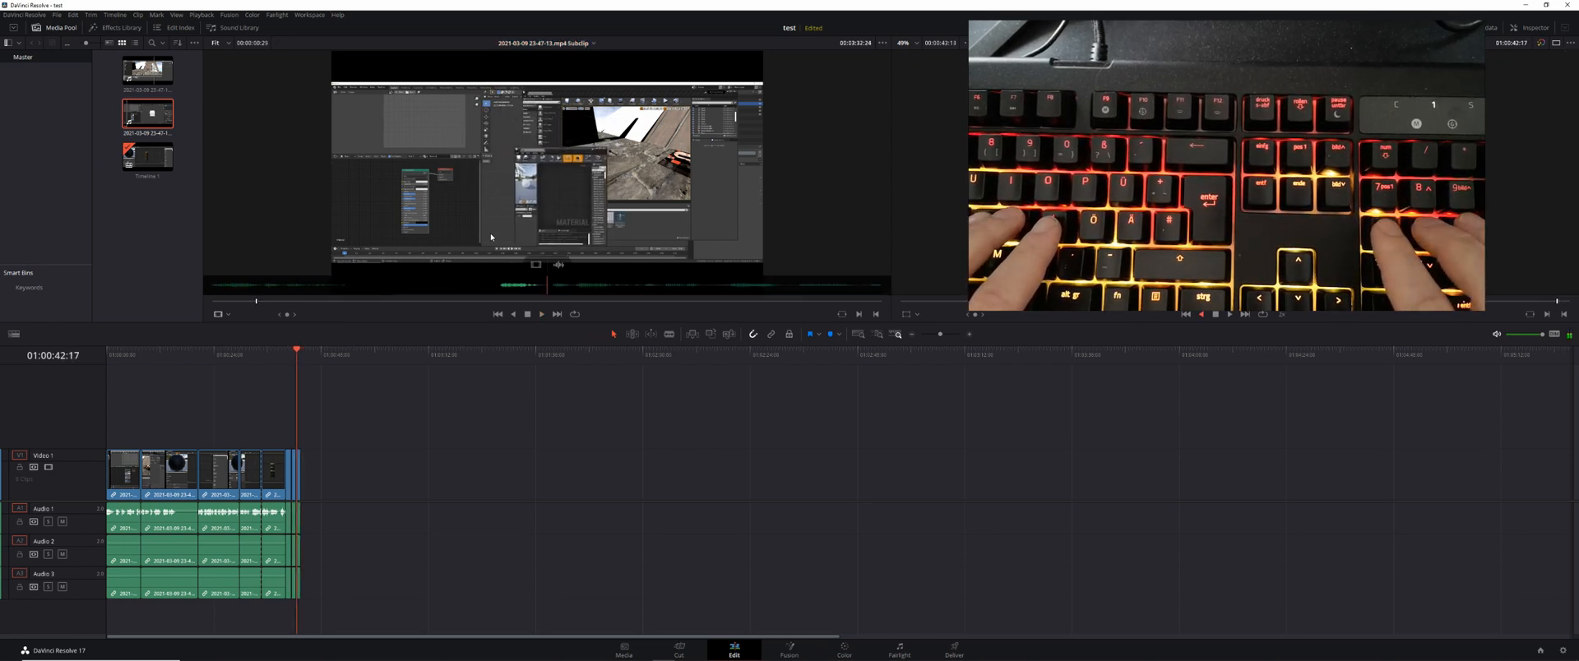
key(j)
key(j)
key(l)
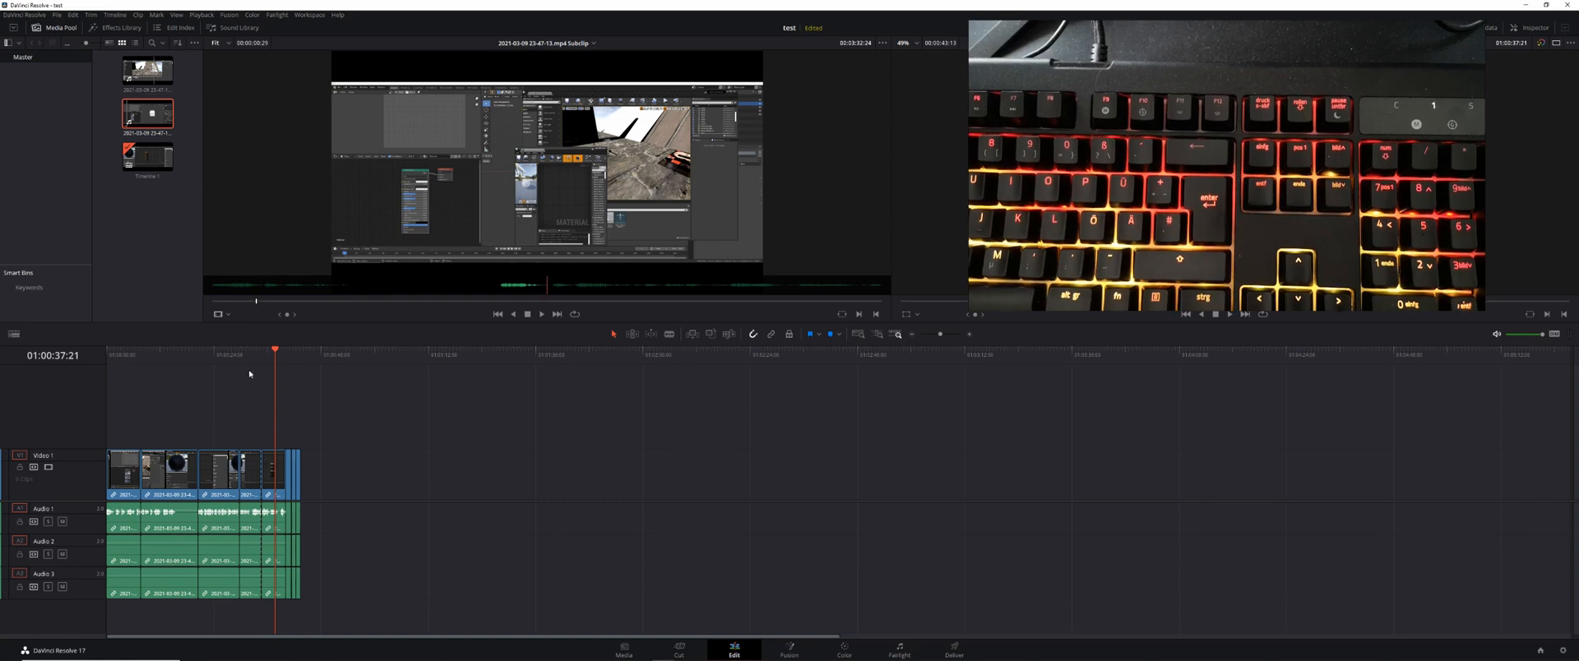
- Zoom the timeline in on the last clips and move the playhead back to about 01:00:36:24
scroll(372, 527, up, 4)
scroll(599, 533, up, 1)
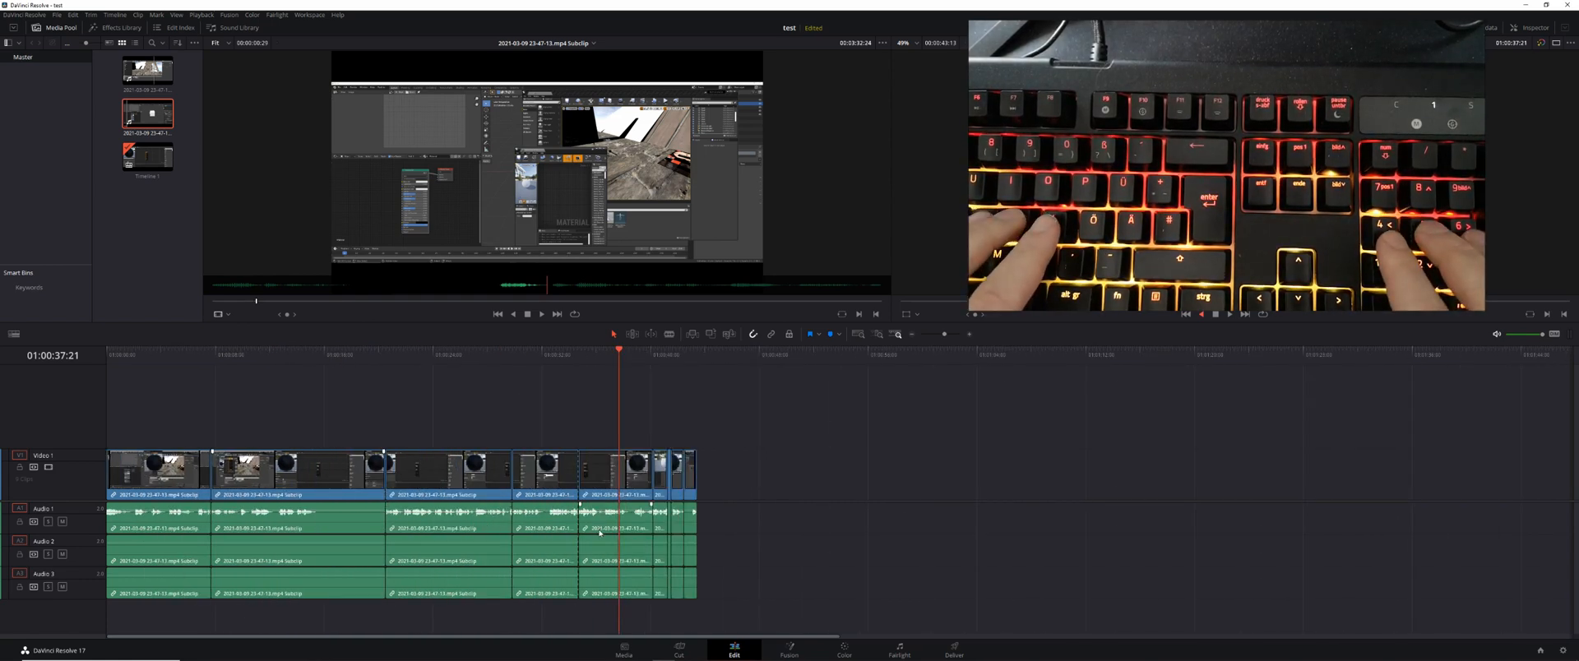
key(j)
key(k)
scroll(619, 513, up, 2)
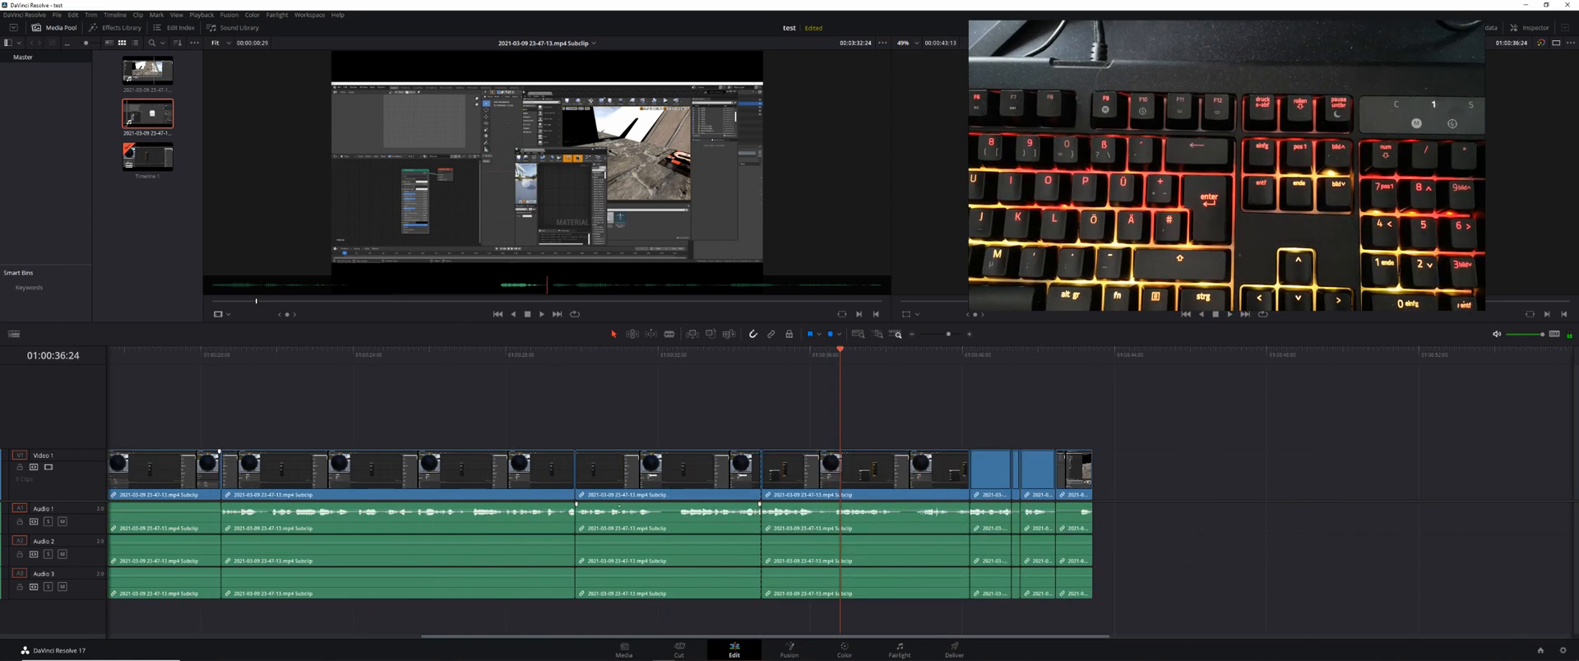
- Move the playhead back into the clip before the last long one, shuttle to 01:00:31:28 and split the clip there
click(517, 352)
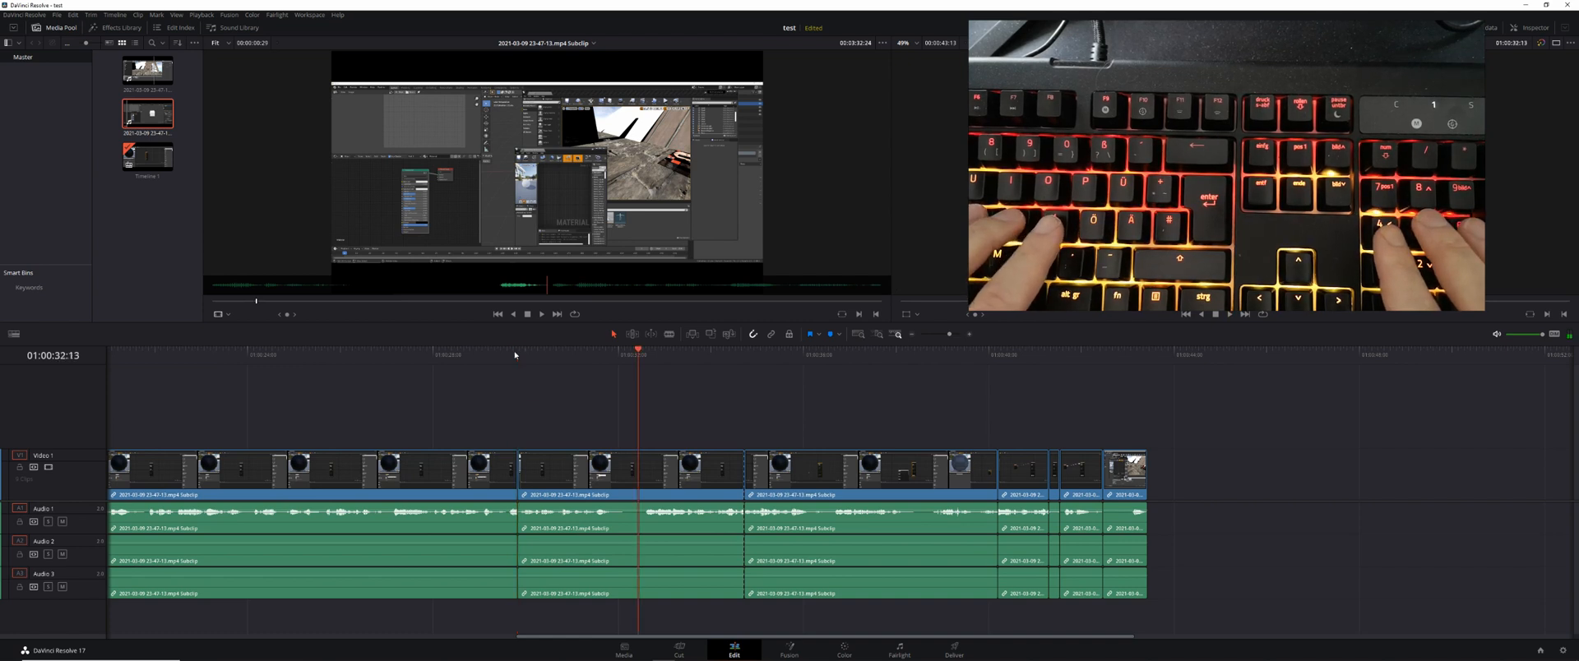
key(j)
key(l)
key(j)
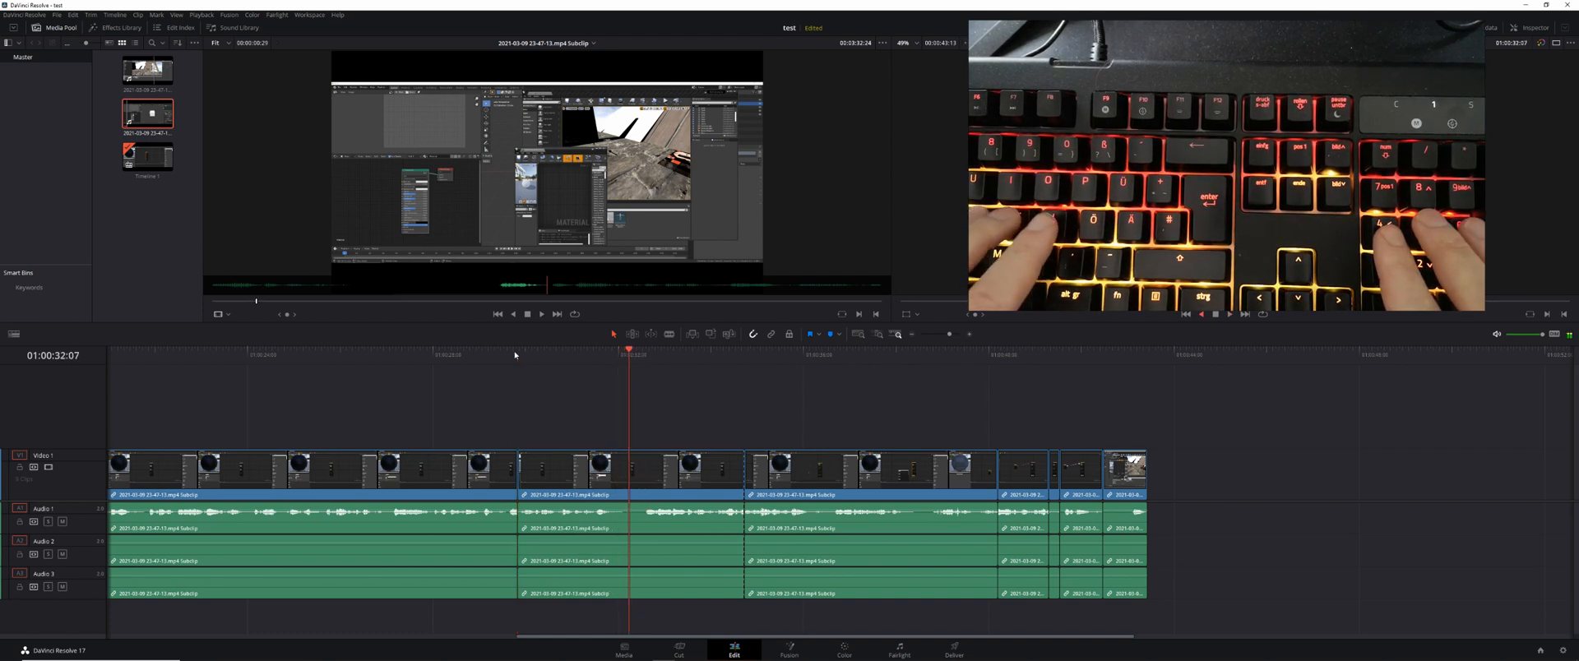
key(l)
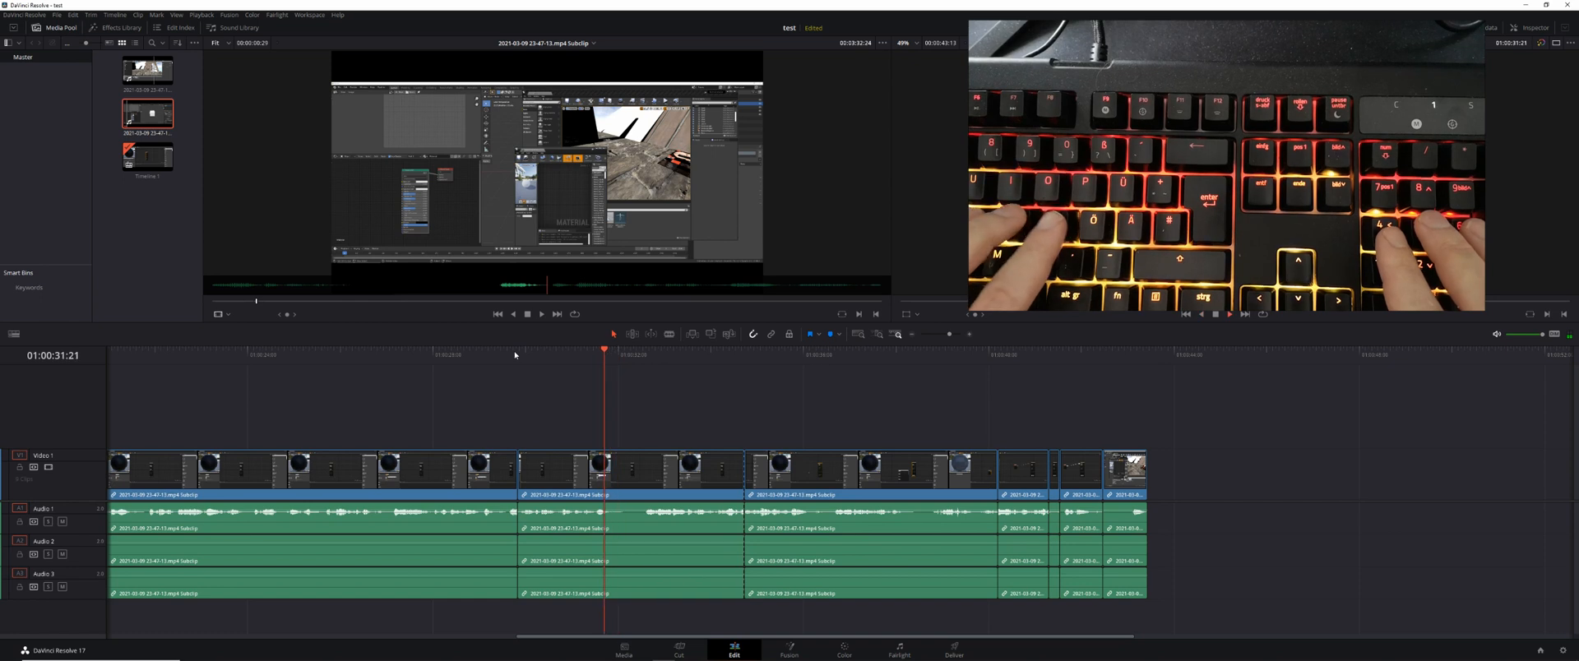
key(j)
key(k)
key(ctrl+b)
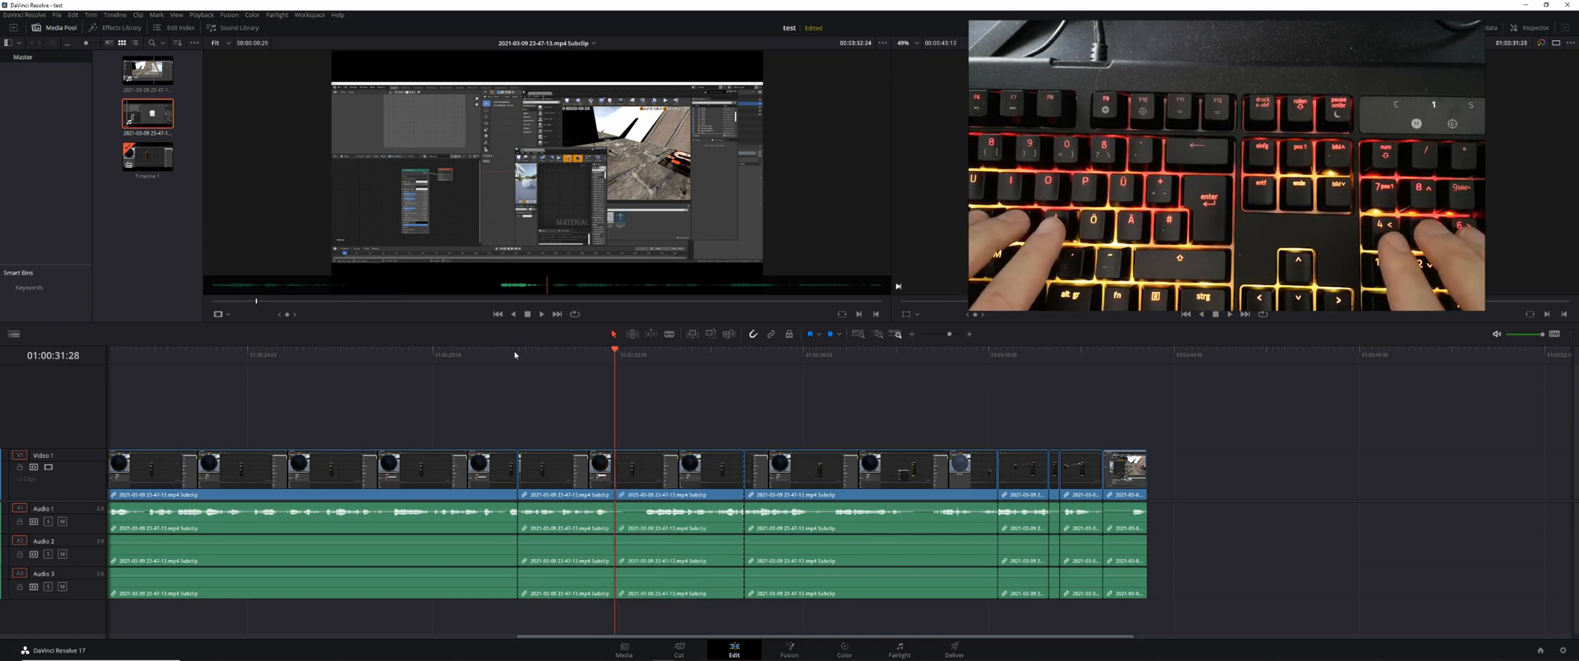
- Try trimming the start of the clip after the new cut to 01:00:32:16, and undo the trim
key(l)
key(j)
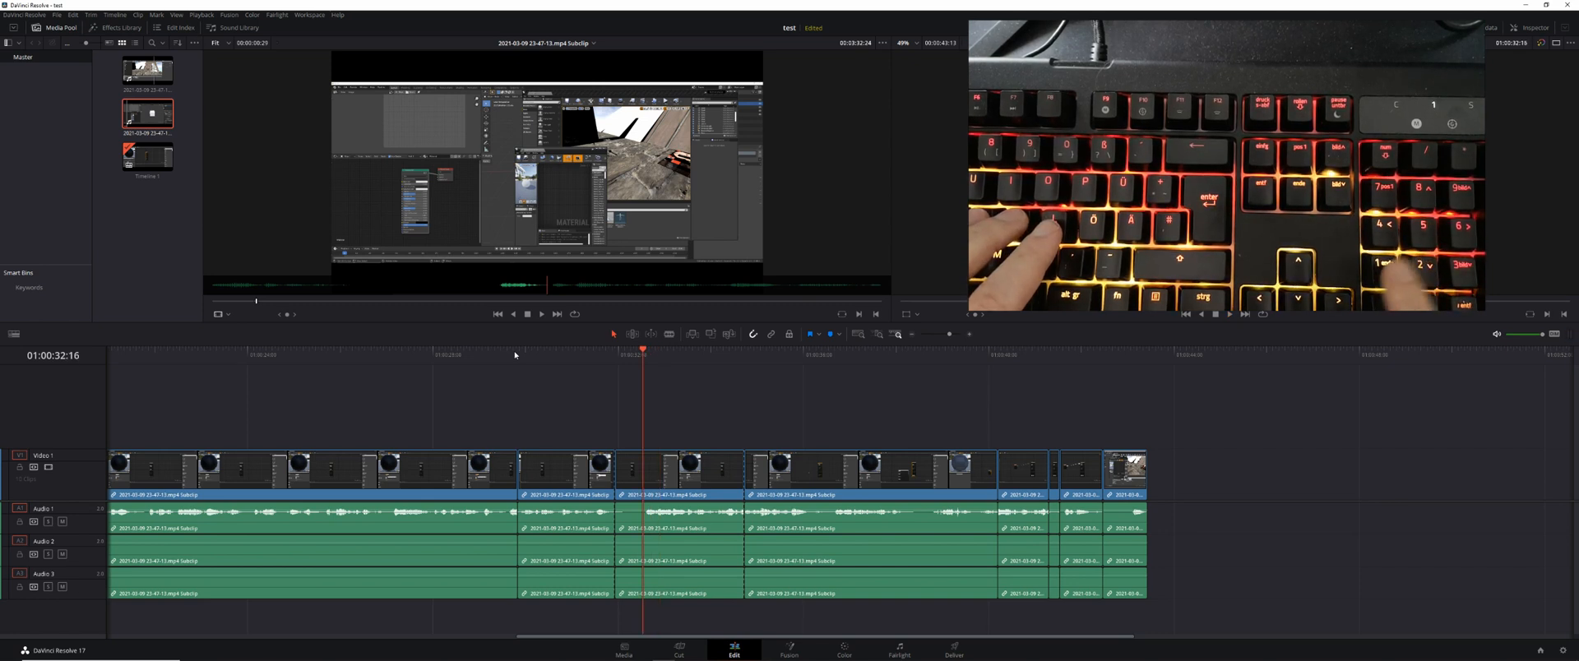
key(shift+[)
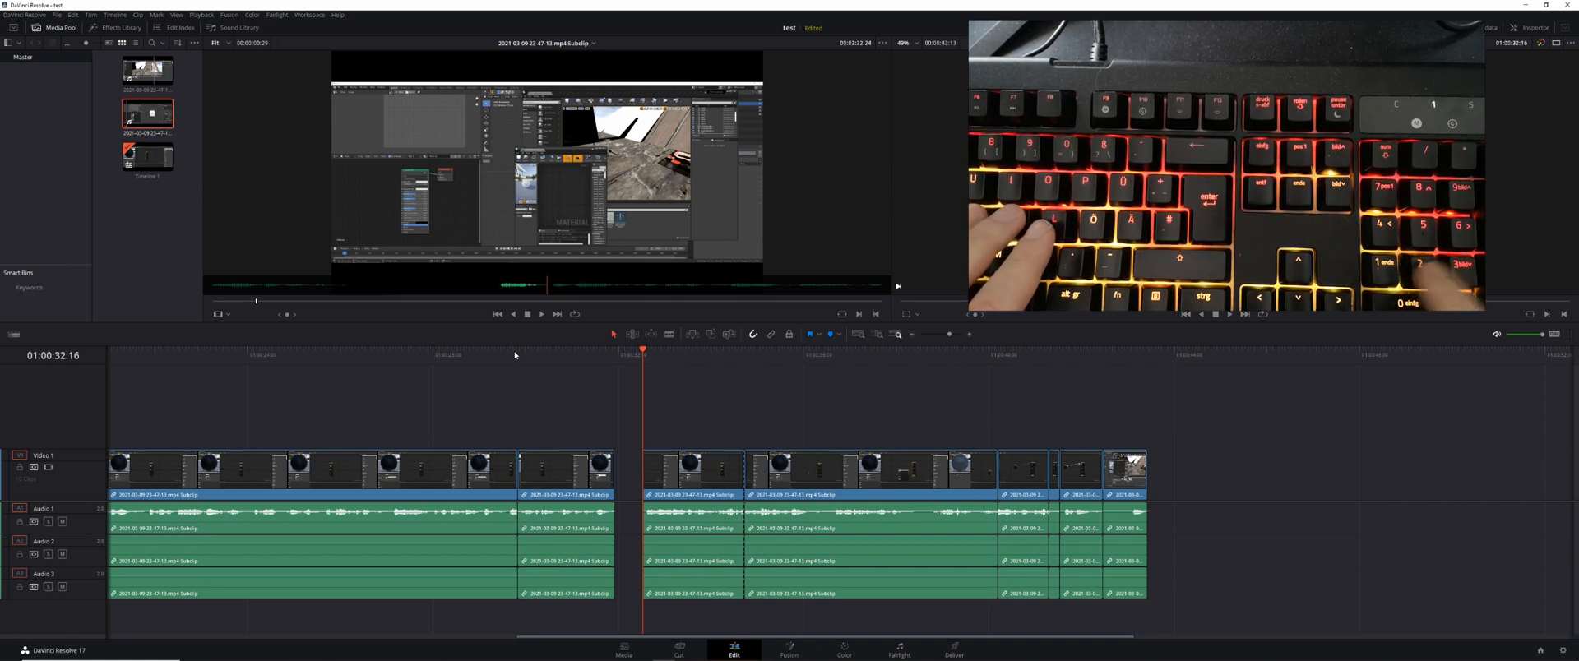
key(ctrl+z)
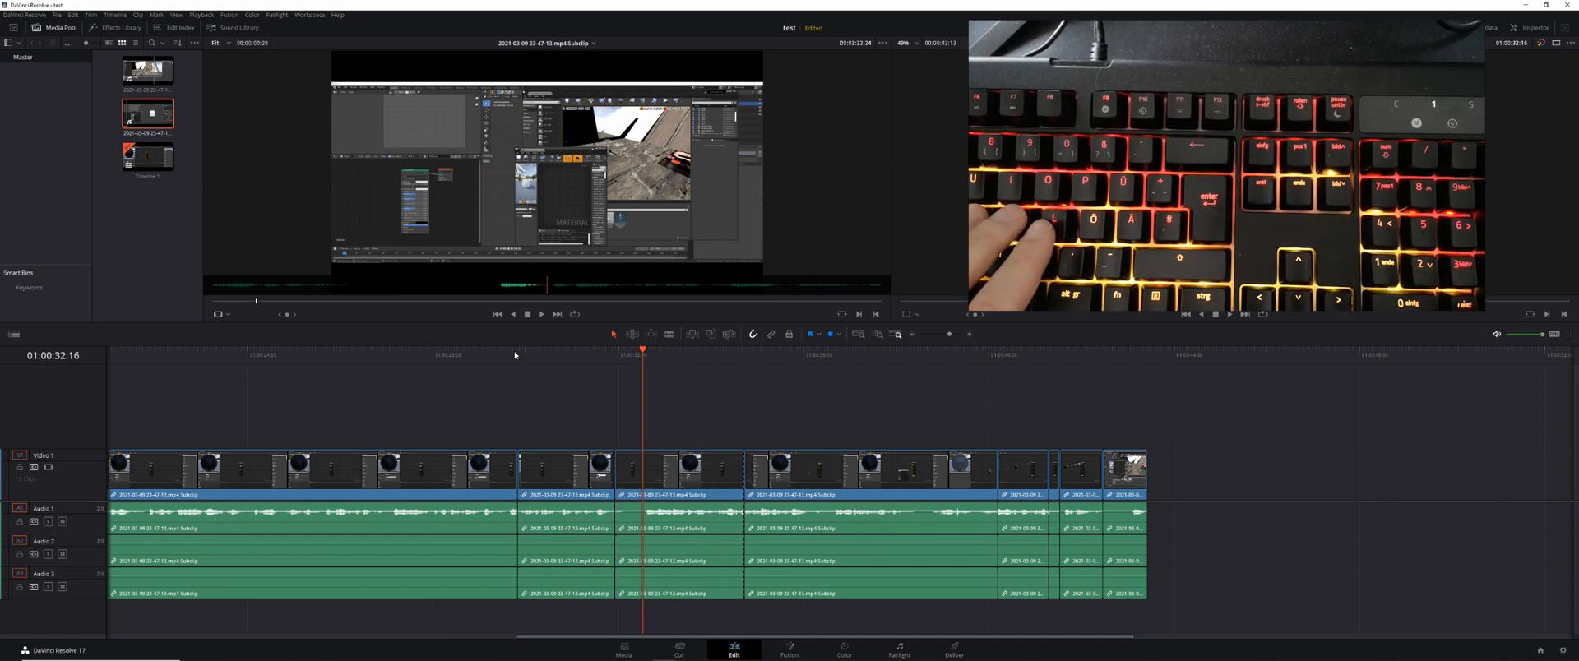
- Switch to Trim Edit mode and try ripple-trimming the start of the clip after the cut to 01:00:32:13
key(Left)
key(Left)
key(Left)
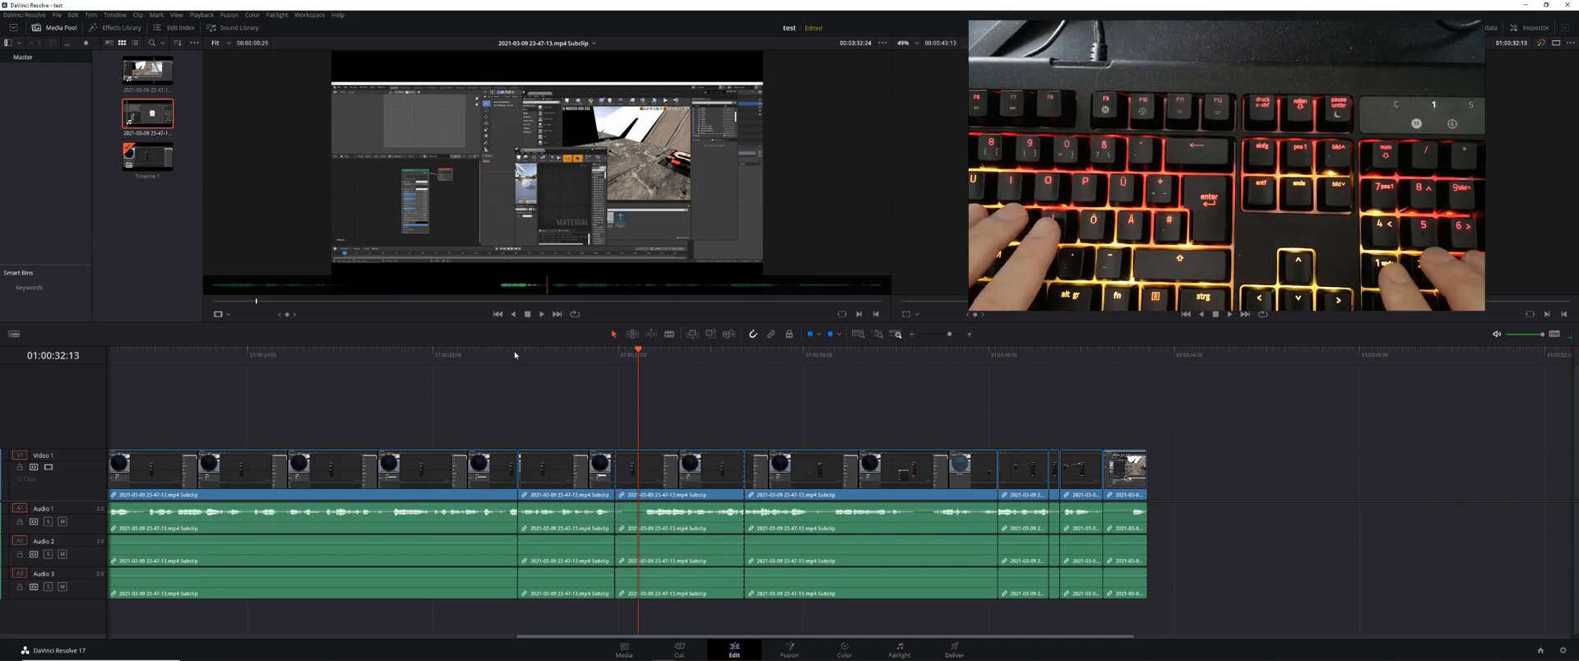
click(630, 336)
key(ctrl+shift+bracketleft)
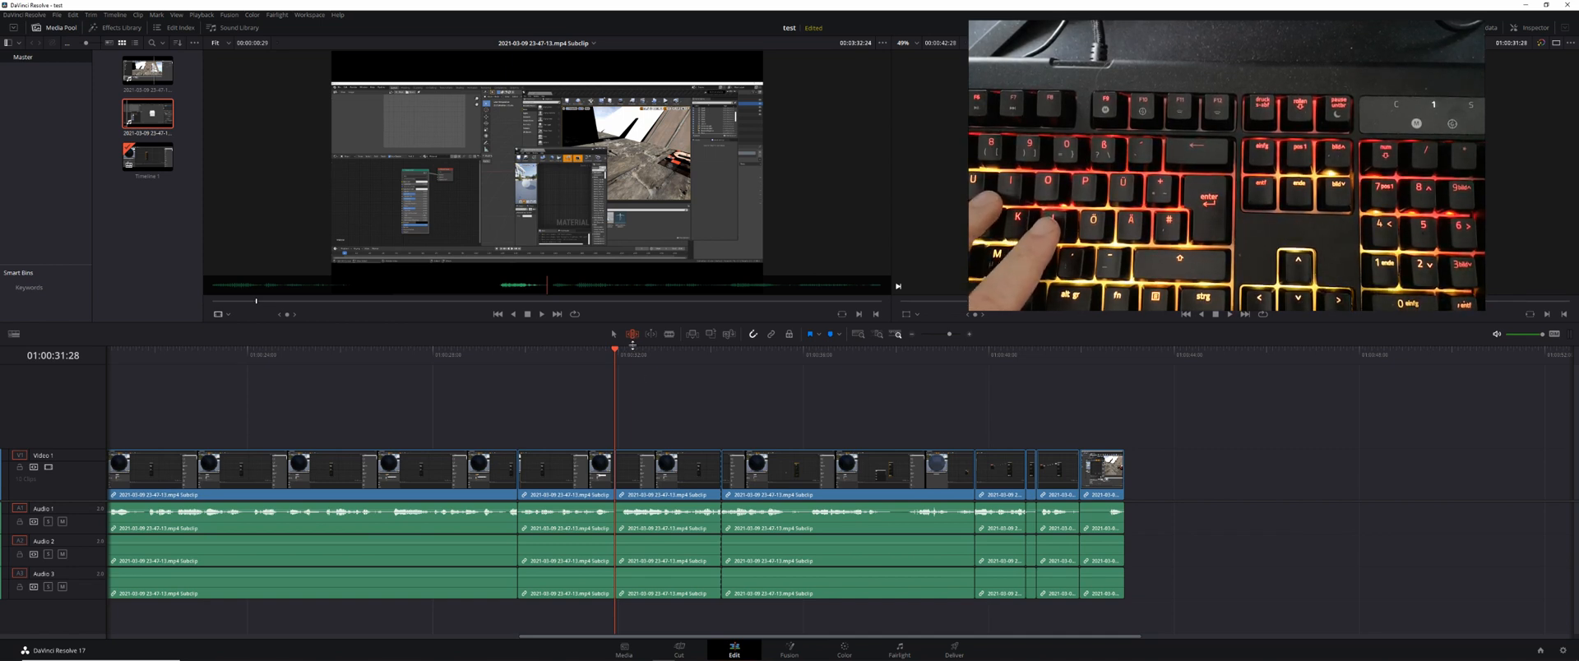
key(a)
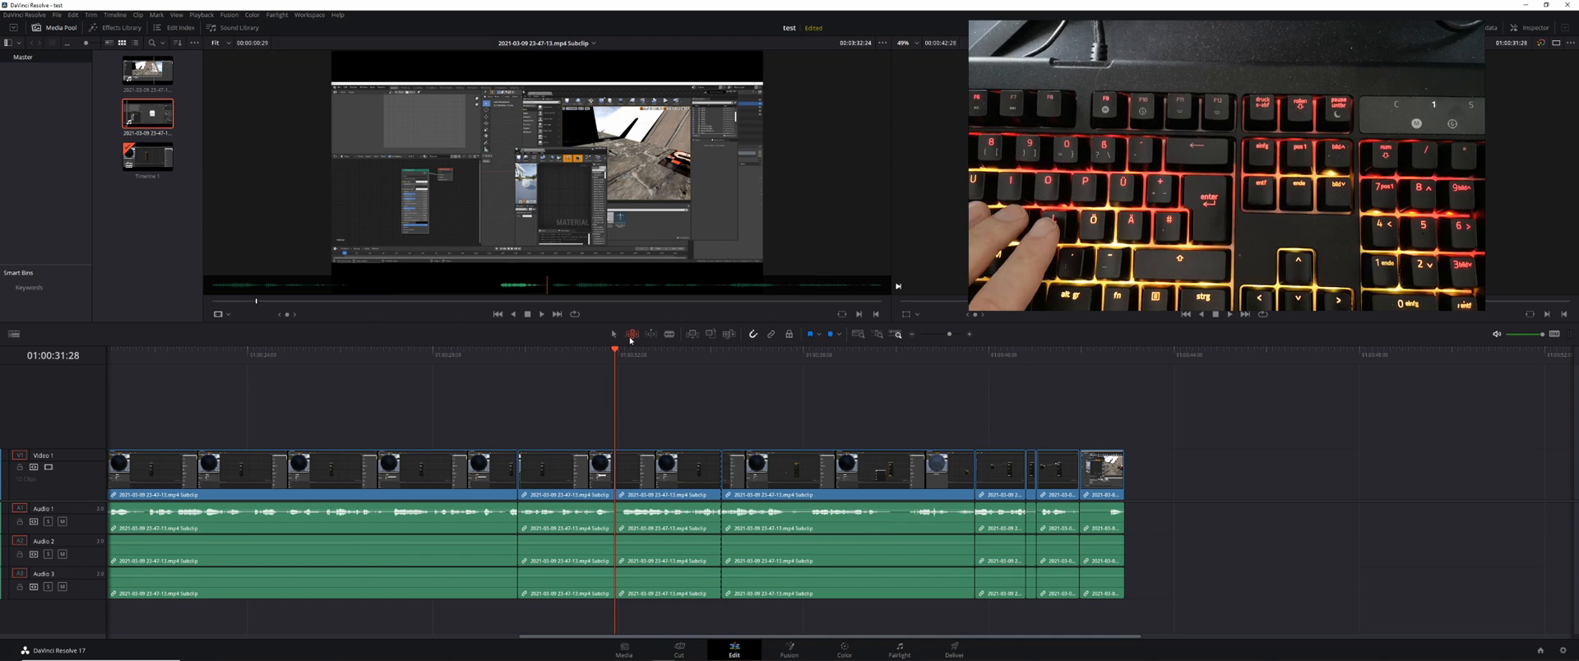
key(KP_1)
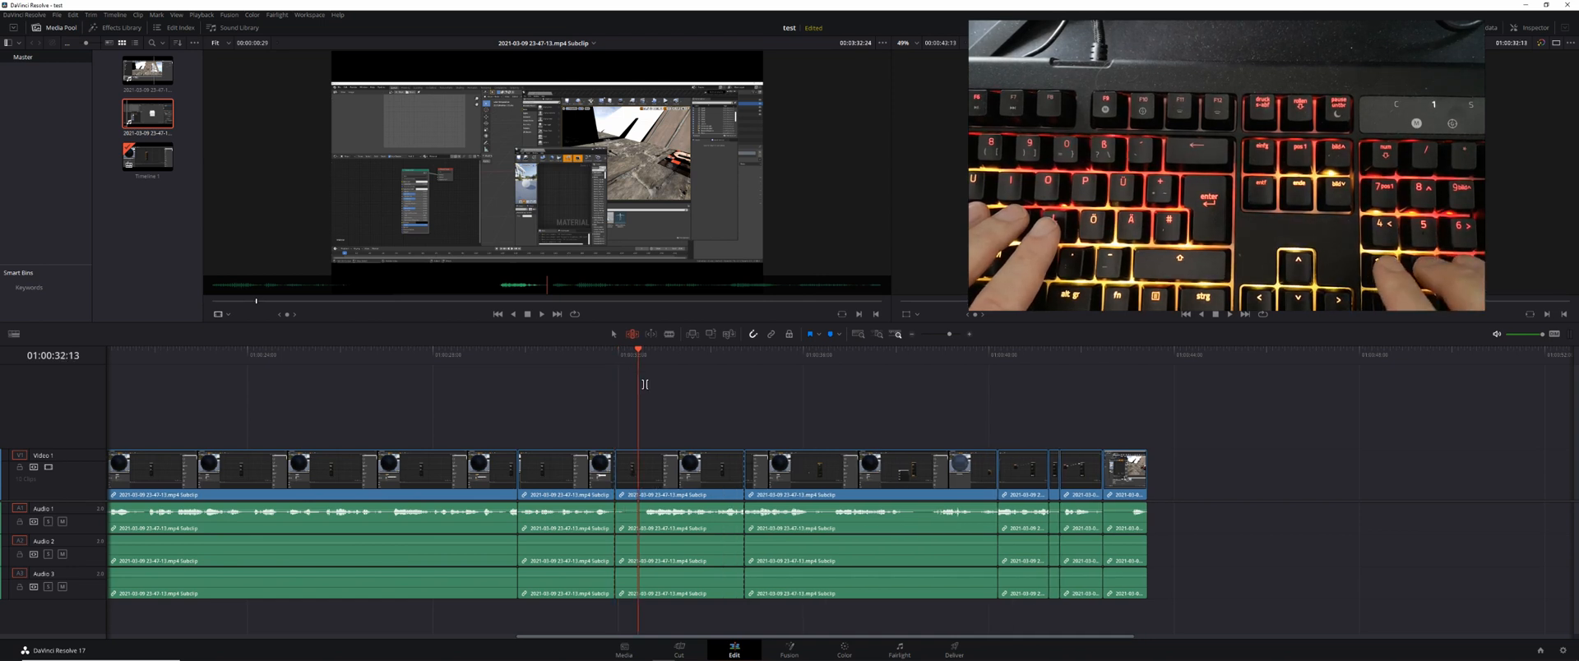
- Reposition the playhead by shuttling and ripple-trim about 14 frames off the start of the clip after the cut
key(j)
key(l)
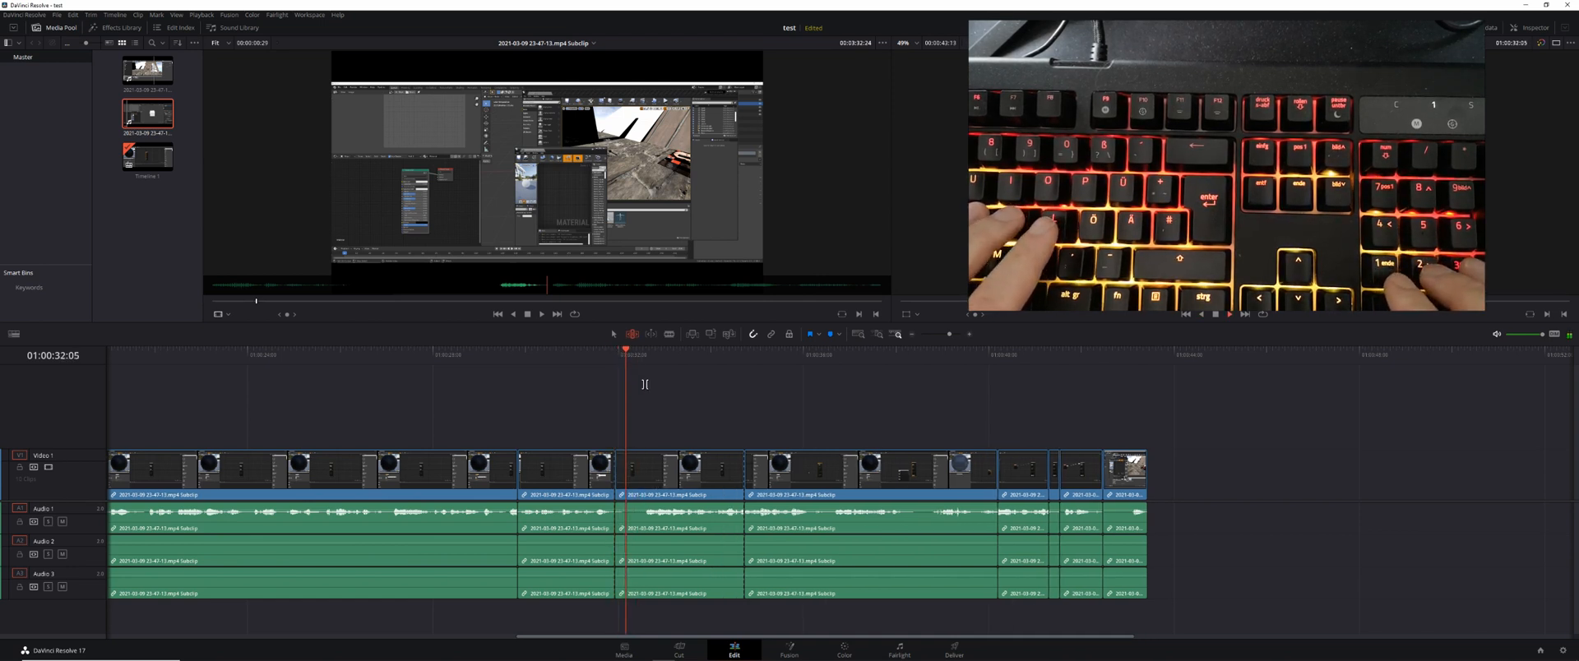
key(k)
key(KP_1)
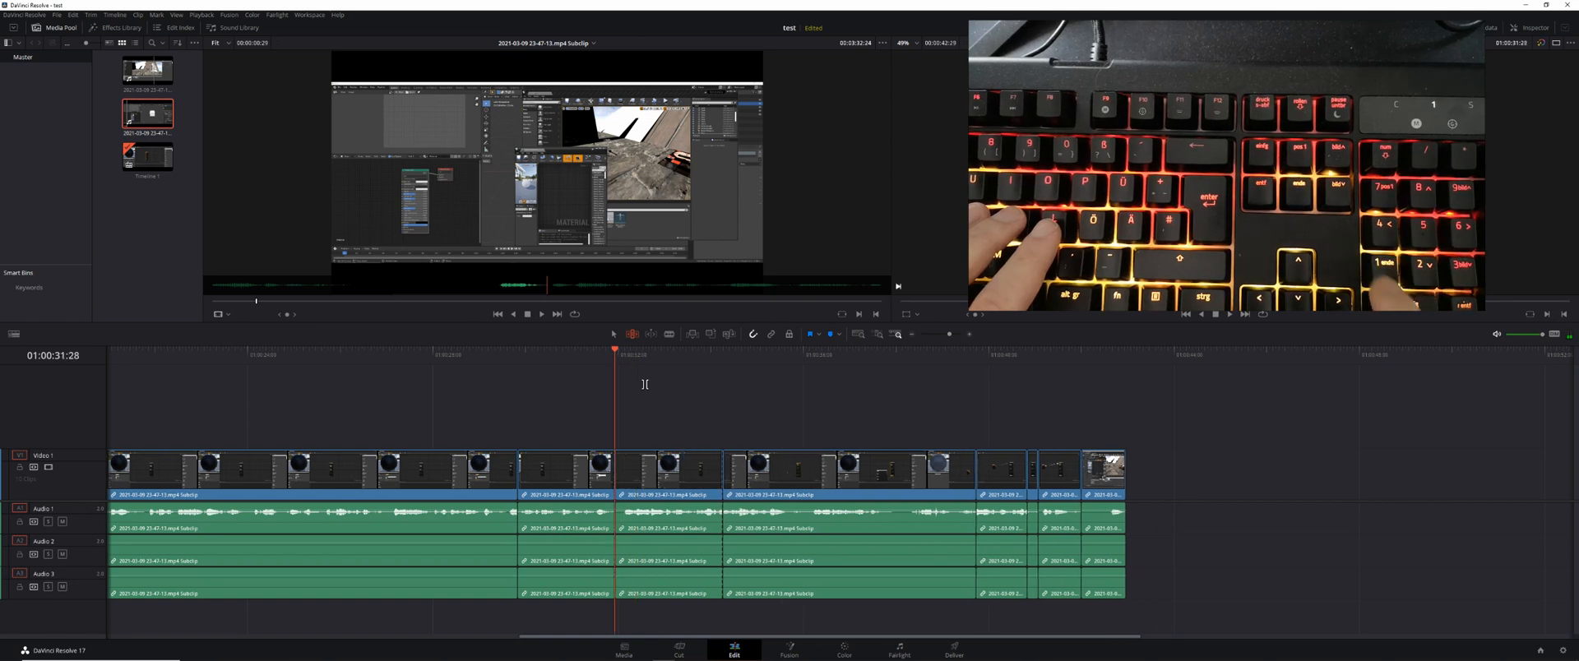
- Shuttle near the end of the same clip and ripple-trim its end to 01:00:33:14
key(l)
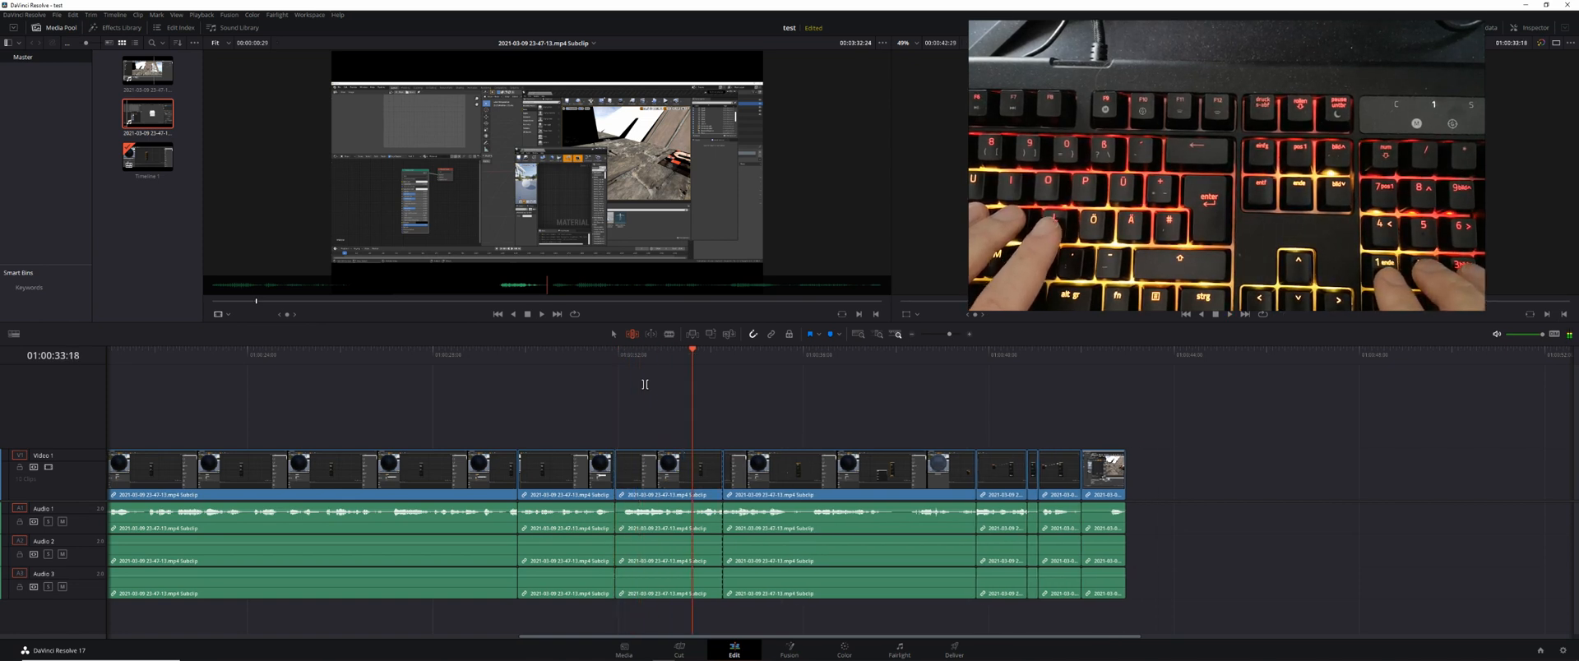
key(k)
key(j)
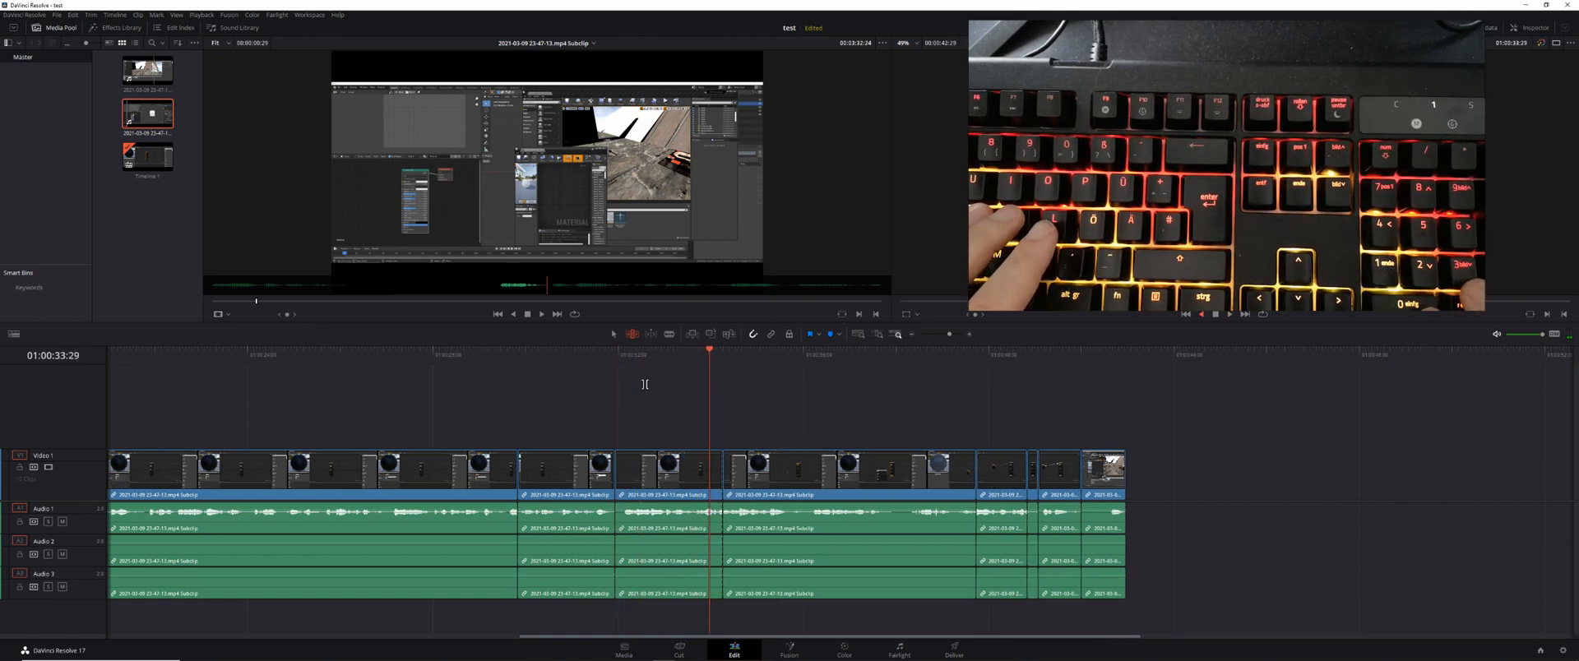
key(k)
key(KP_1)
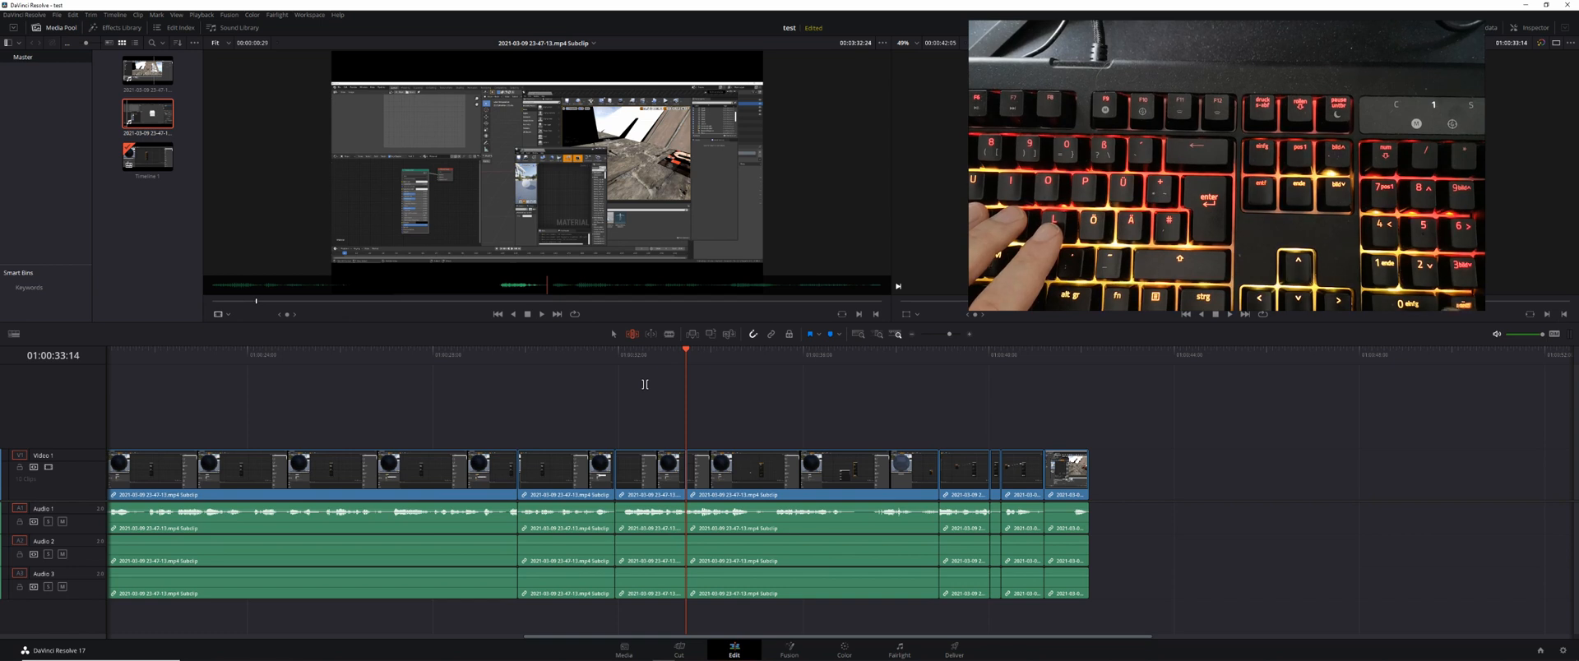
- Go to the timeline's end, mark a source range about 1.5 seconds long in the source viewer and add it there
key(Down)
key(Down)
key(Down)
key(Down)
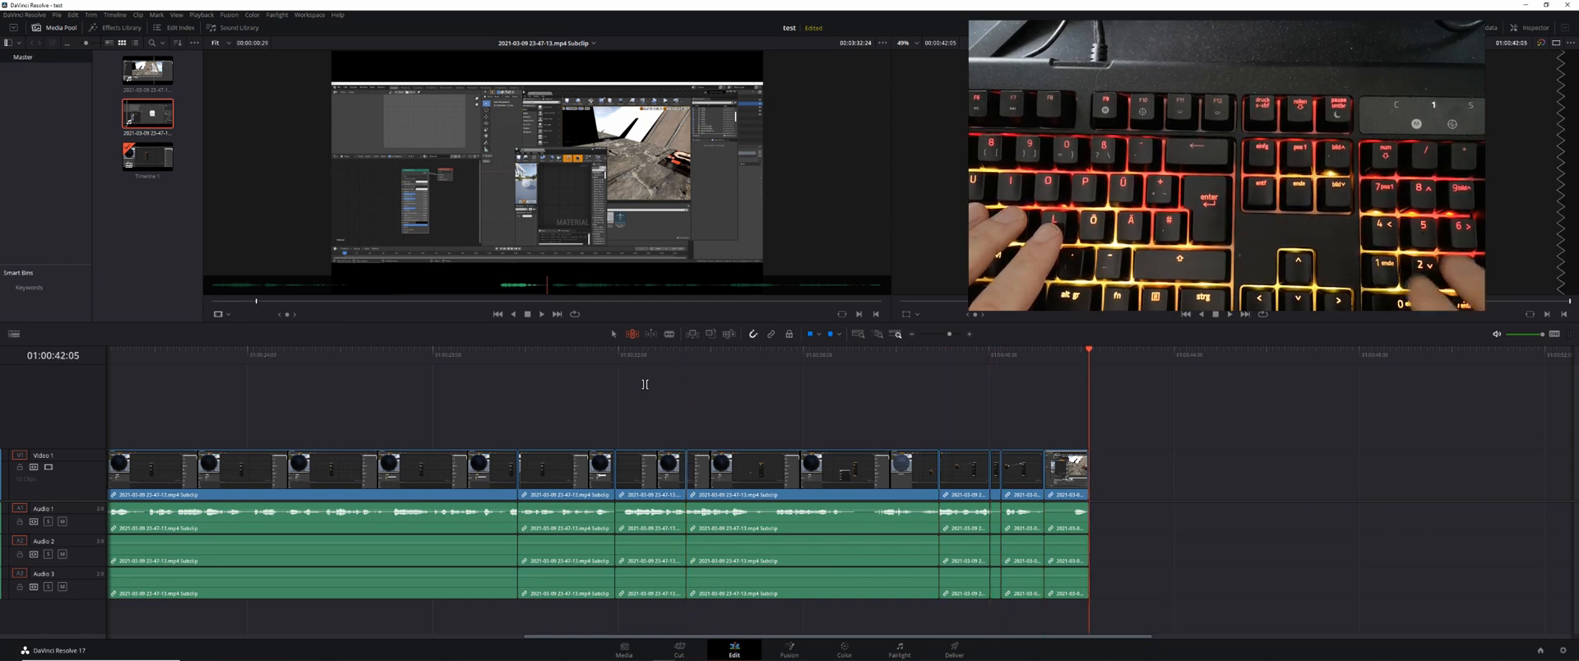
key(q)
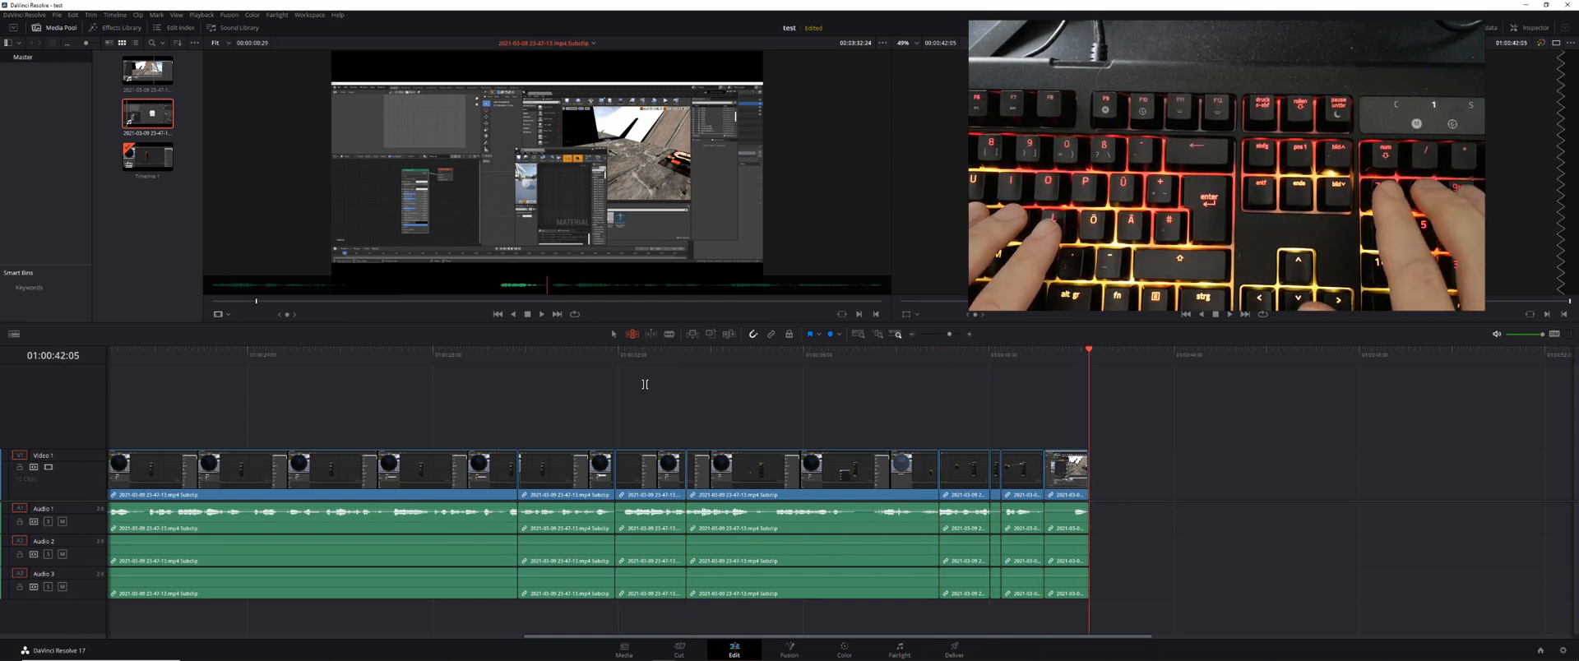
key(l)
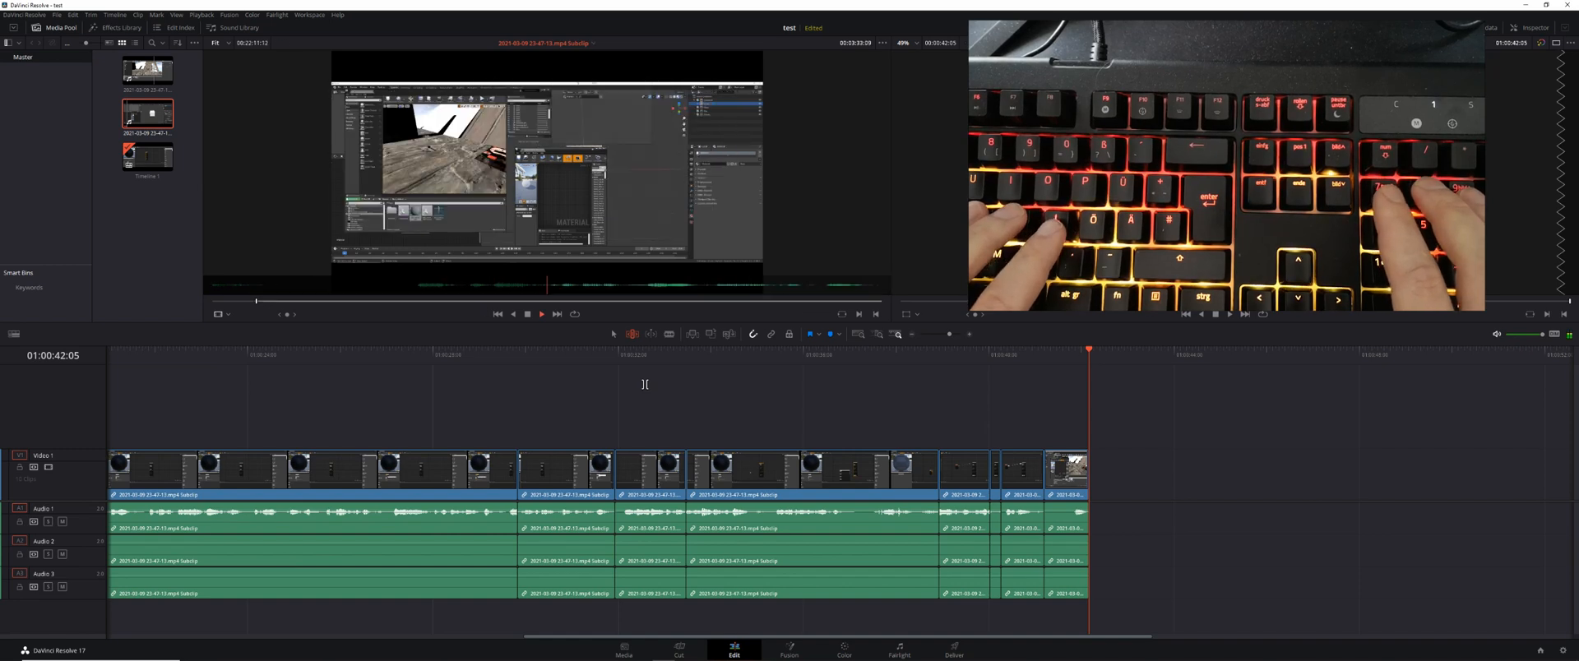
key(o)
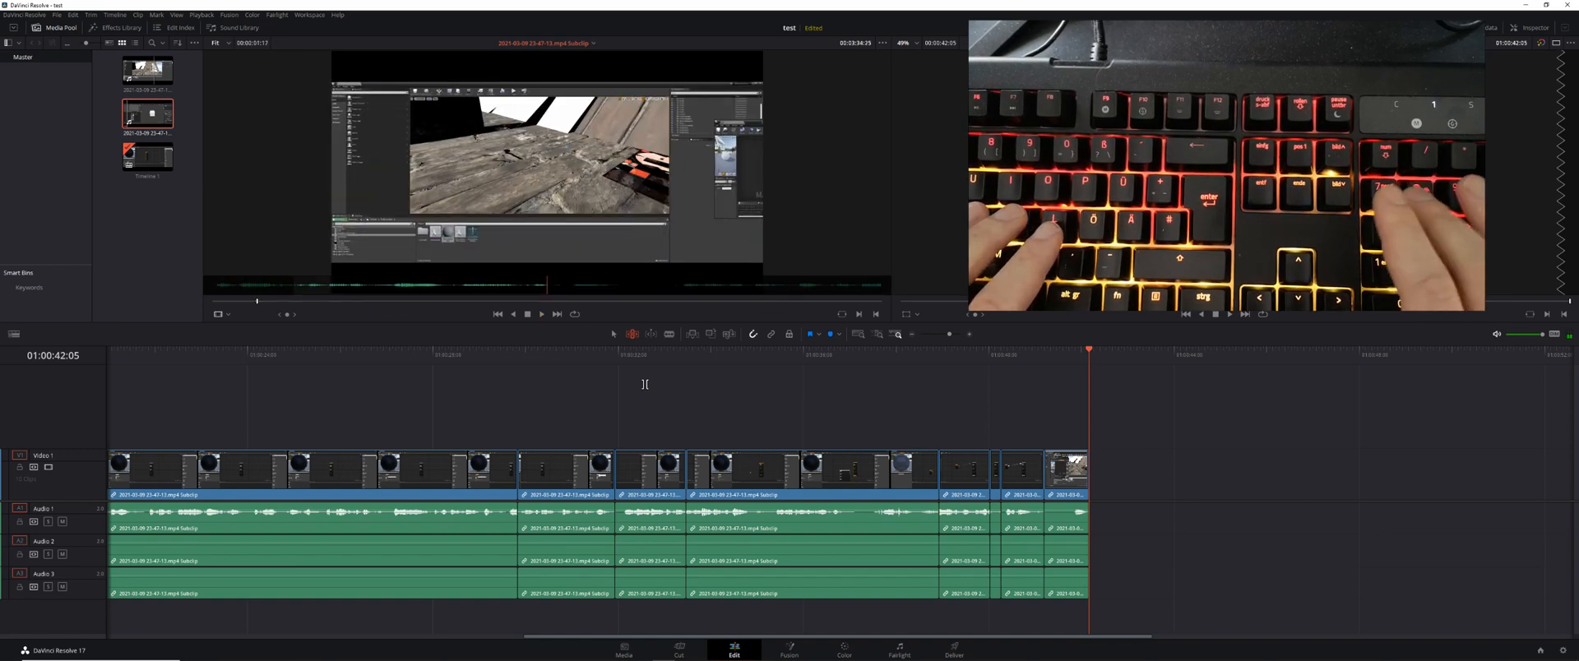
key(F10)
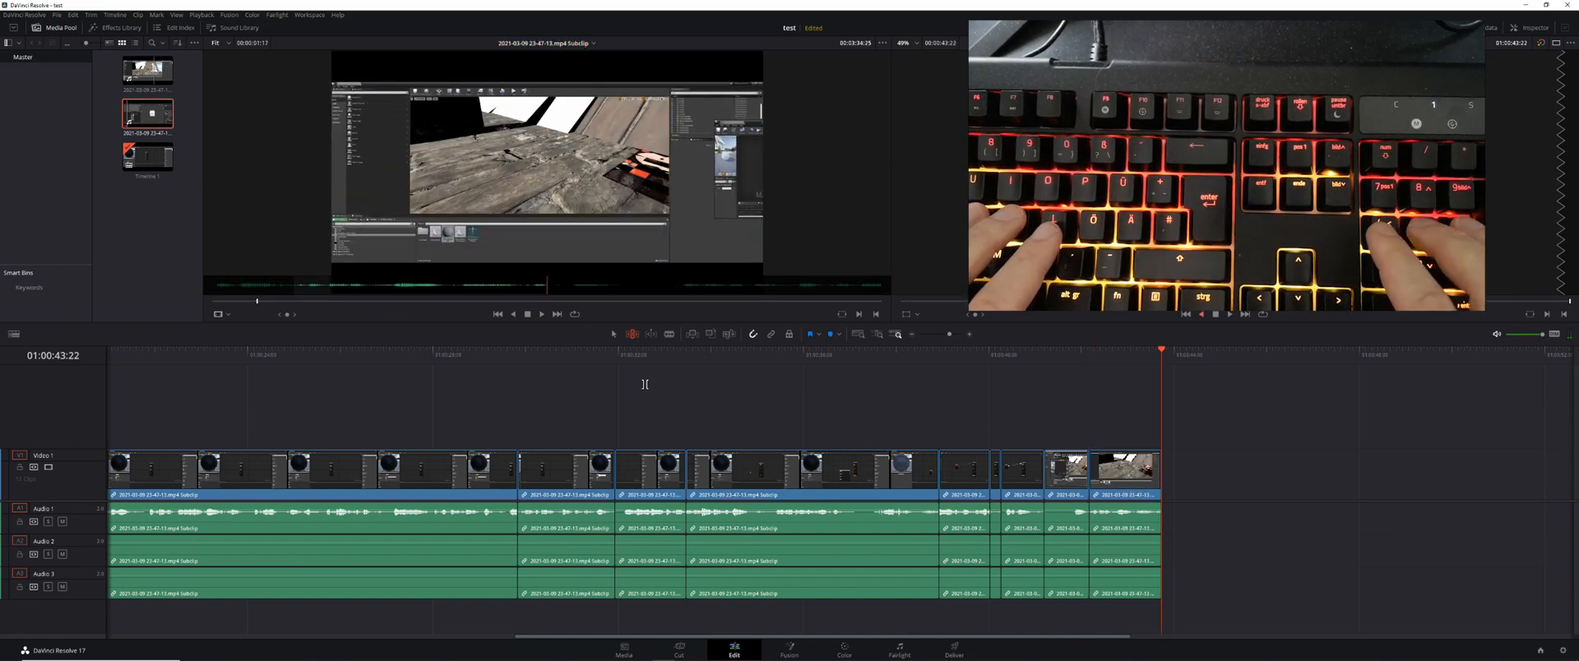
- Move the timeline playhead back to 01:00:43:03, mark a further source range about 3.5 seconds long and insert it there
key(k)
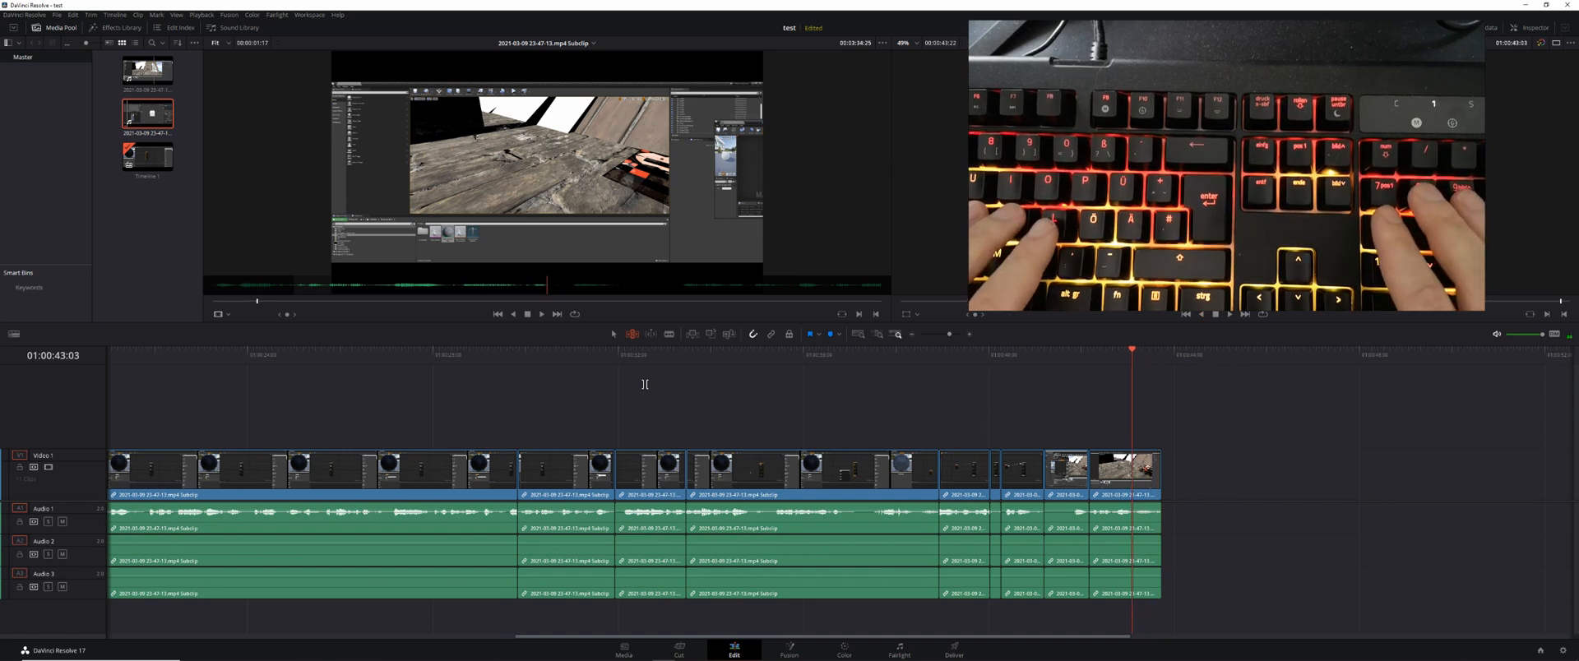
key(q)
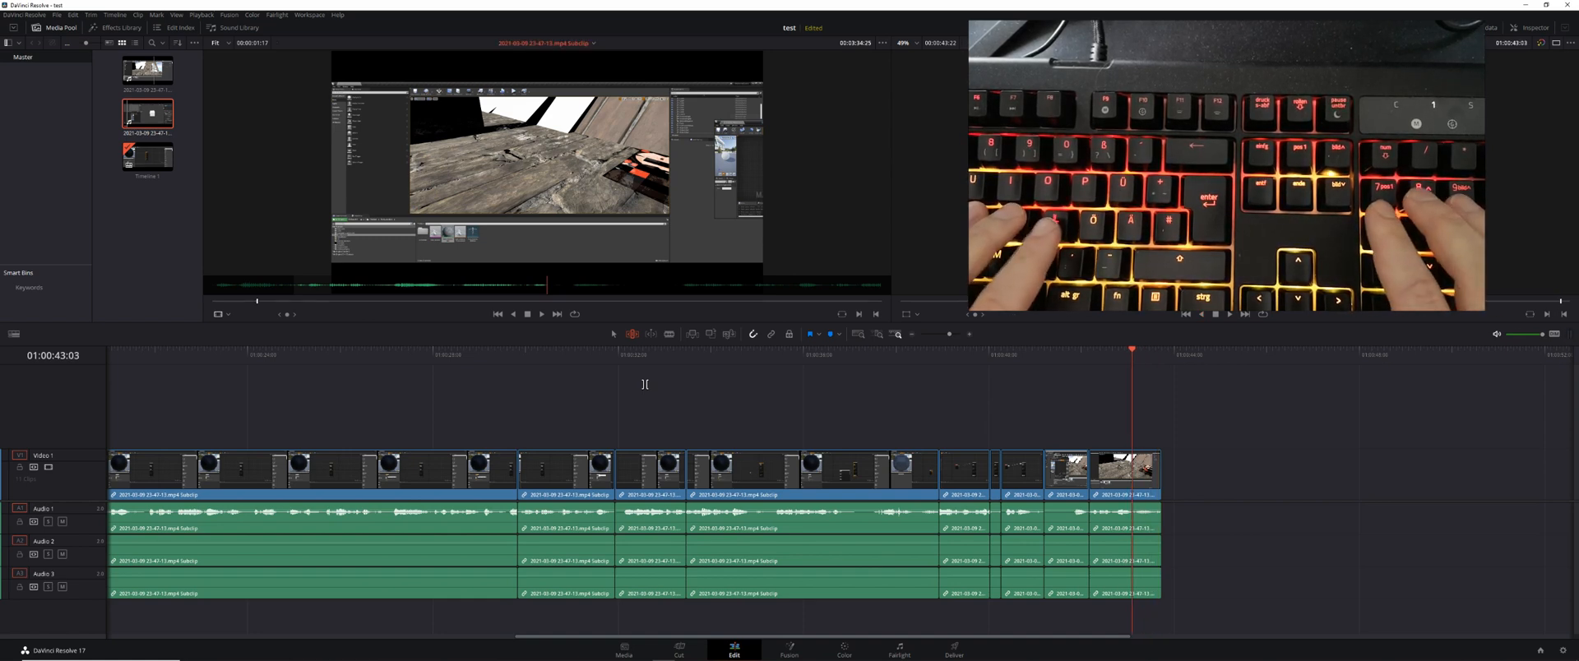
key(l)
key(j)
key(i)
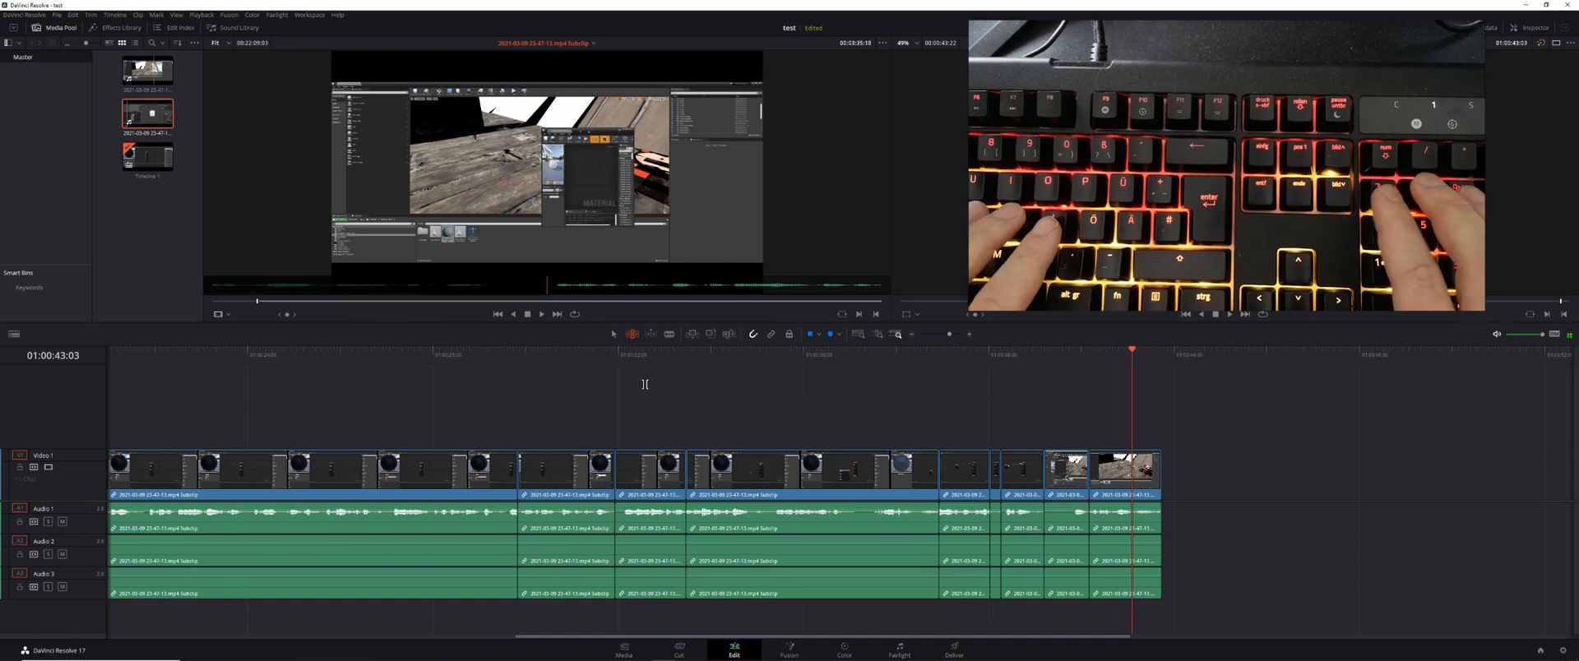
key(l)
key(l)
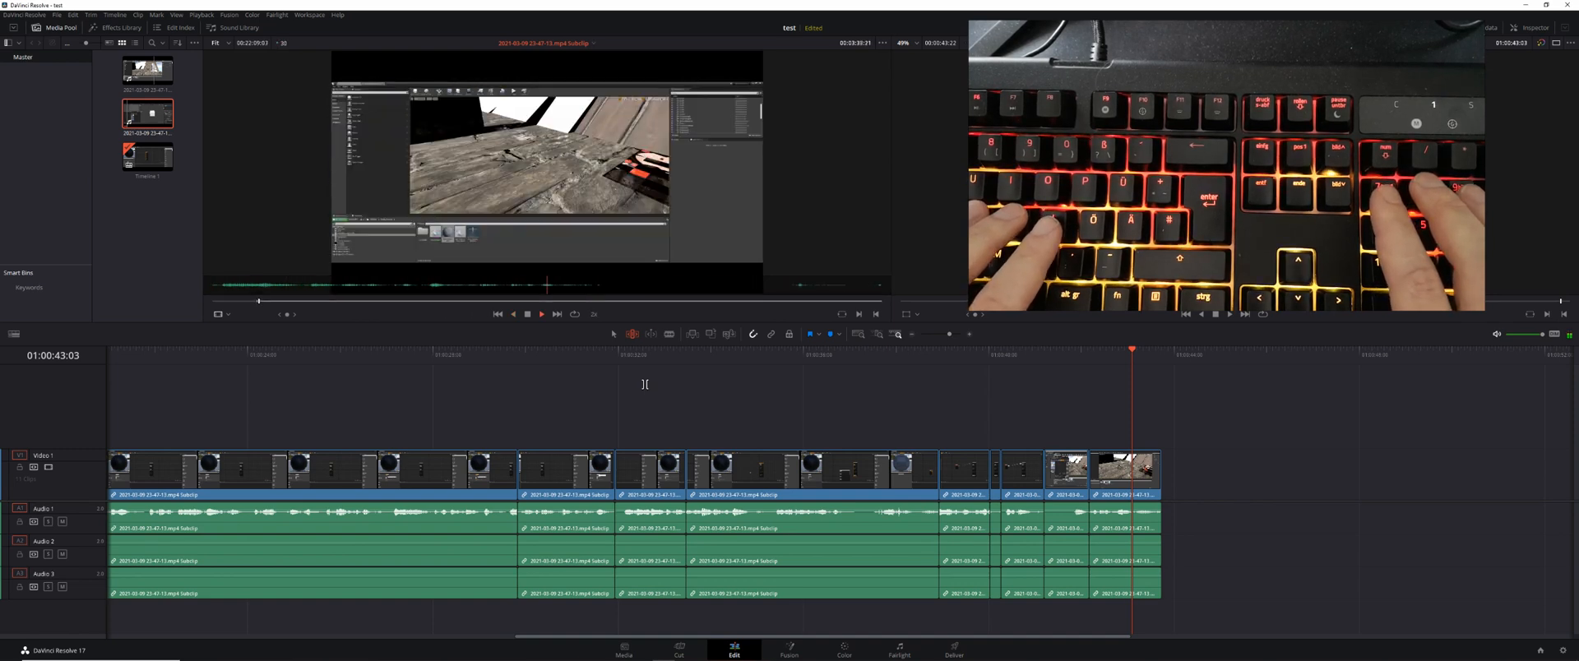
key(k)
key(o)
key(F9)
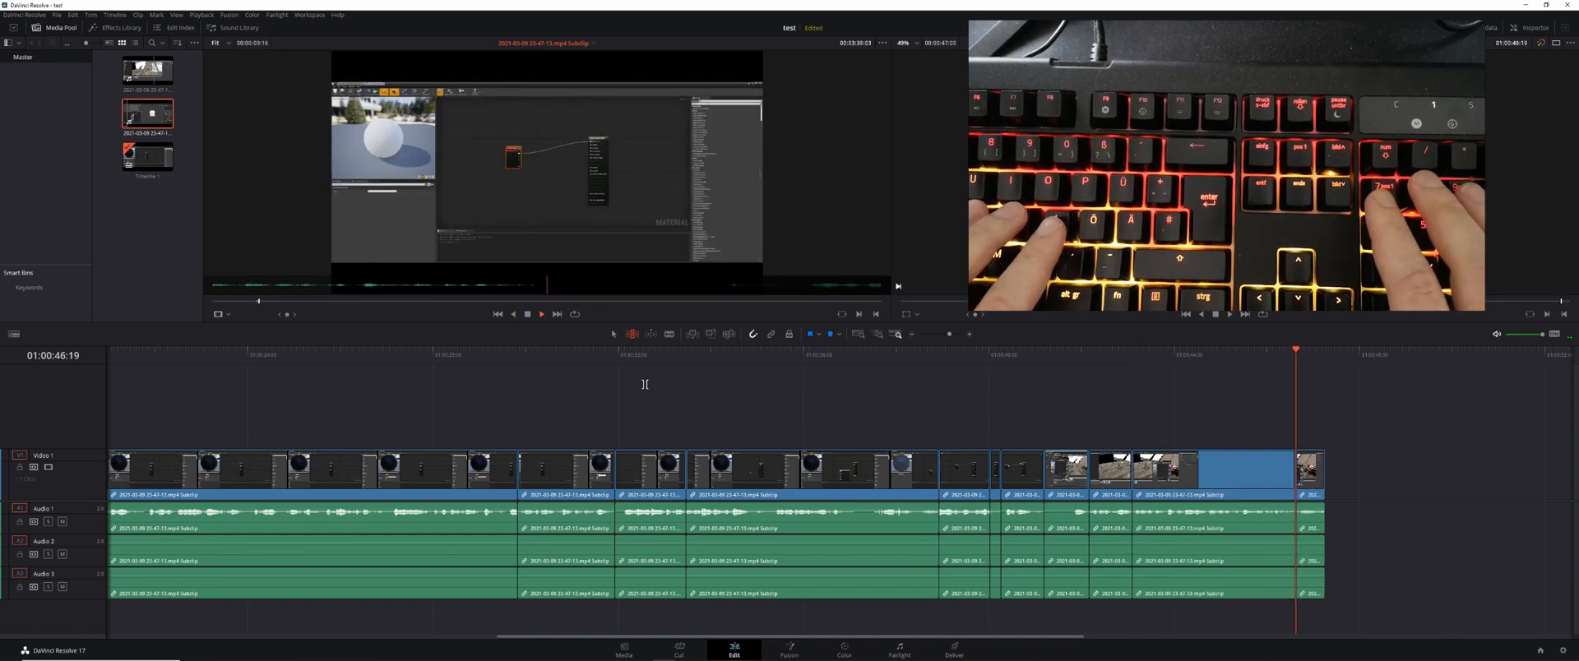
- Stop source playback, switch to the timeline and shuttle back and forth through the inserted clip to review it around 01:00:46:00
key(k)
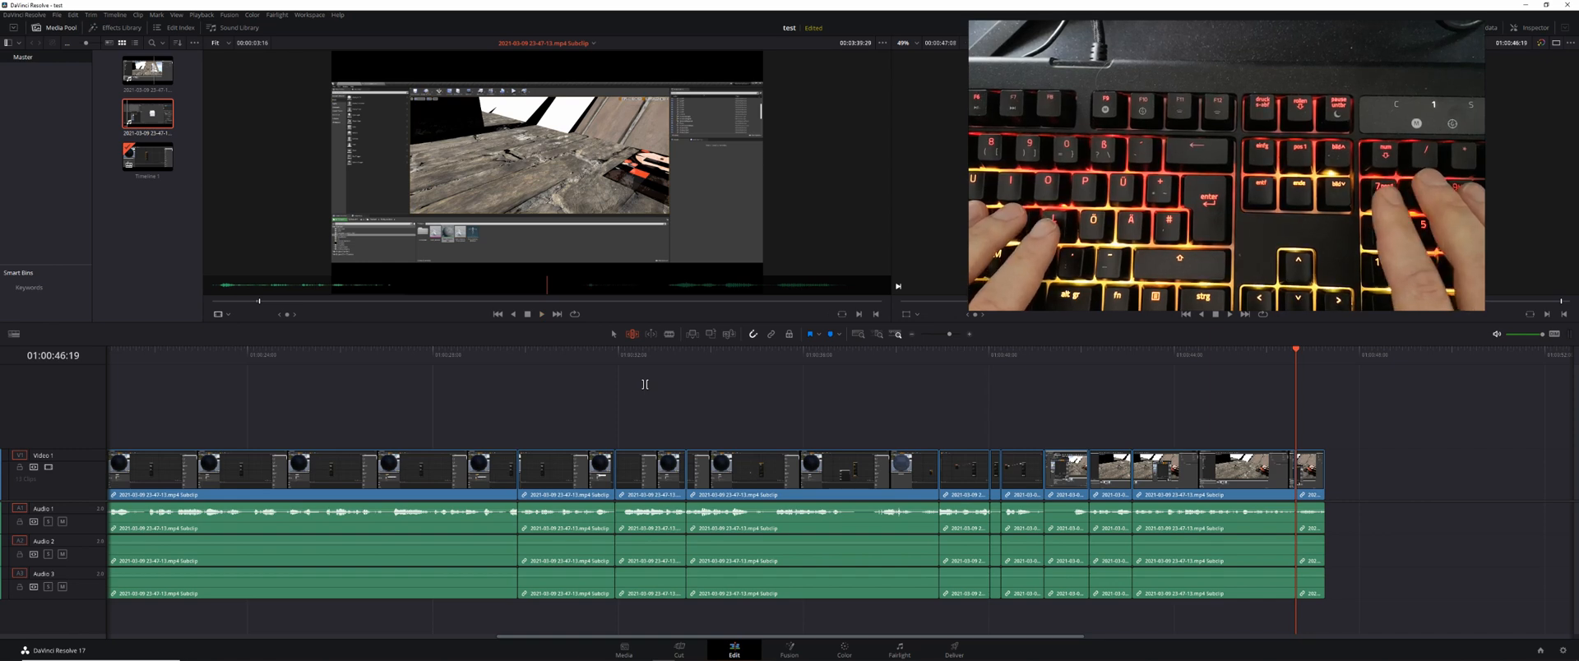
key(q)
key(j)
key(k)
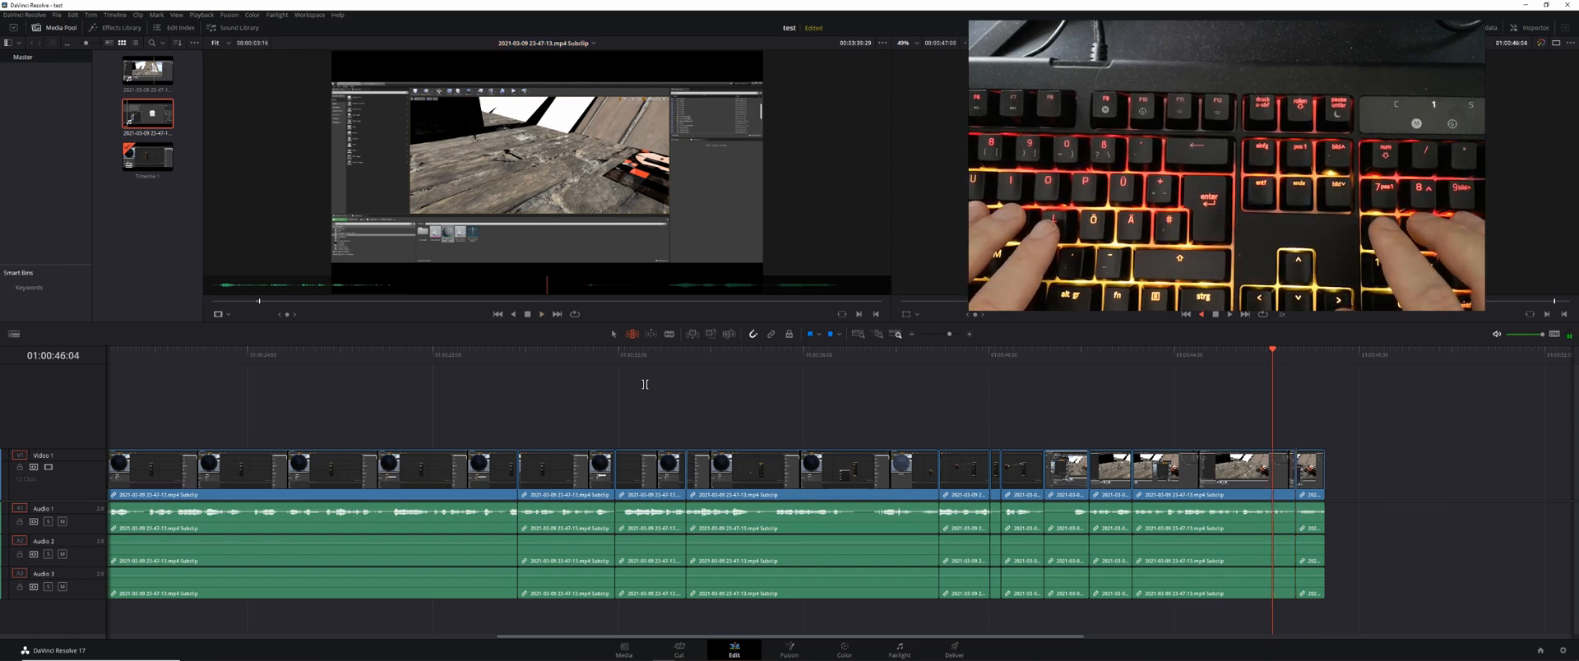
key(Left)
key(Left)
key(l)
key(j)
key(j)
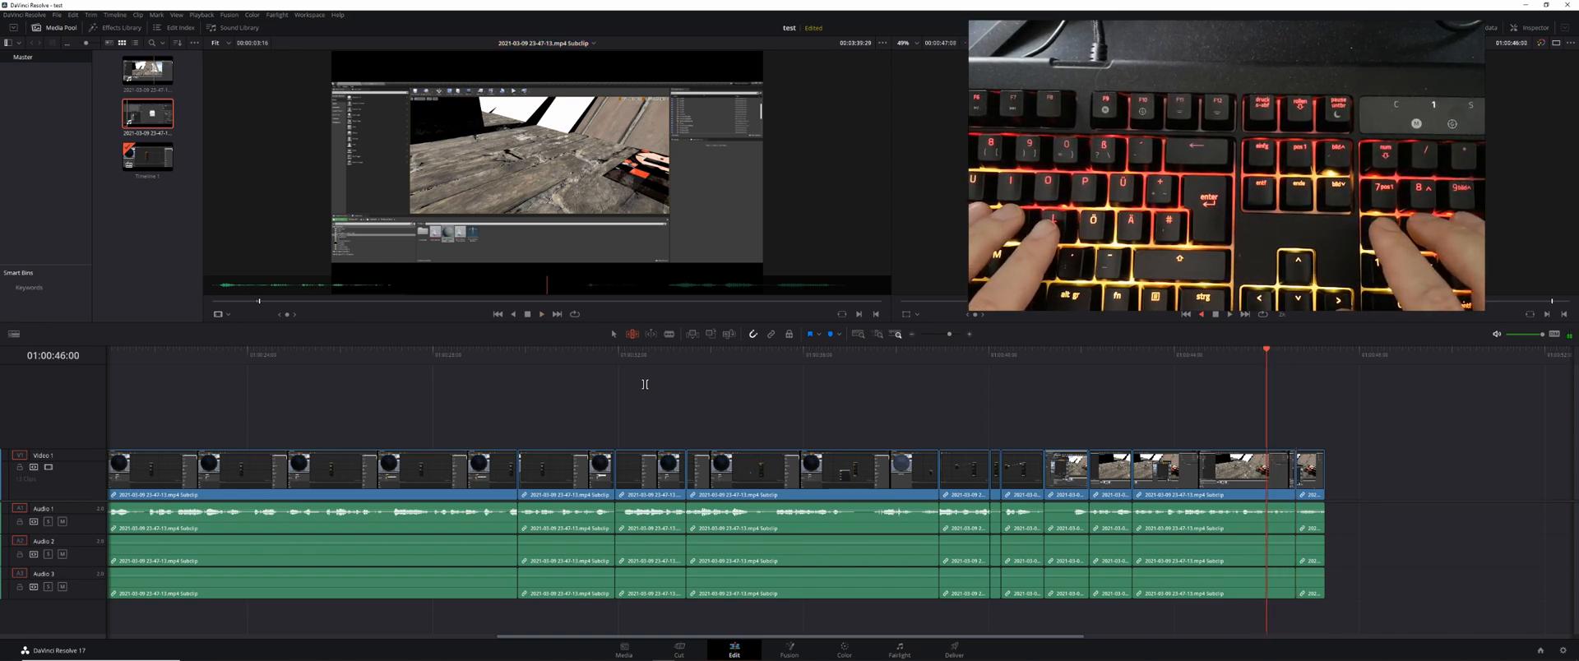
key(k)
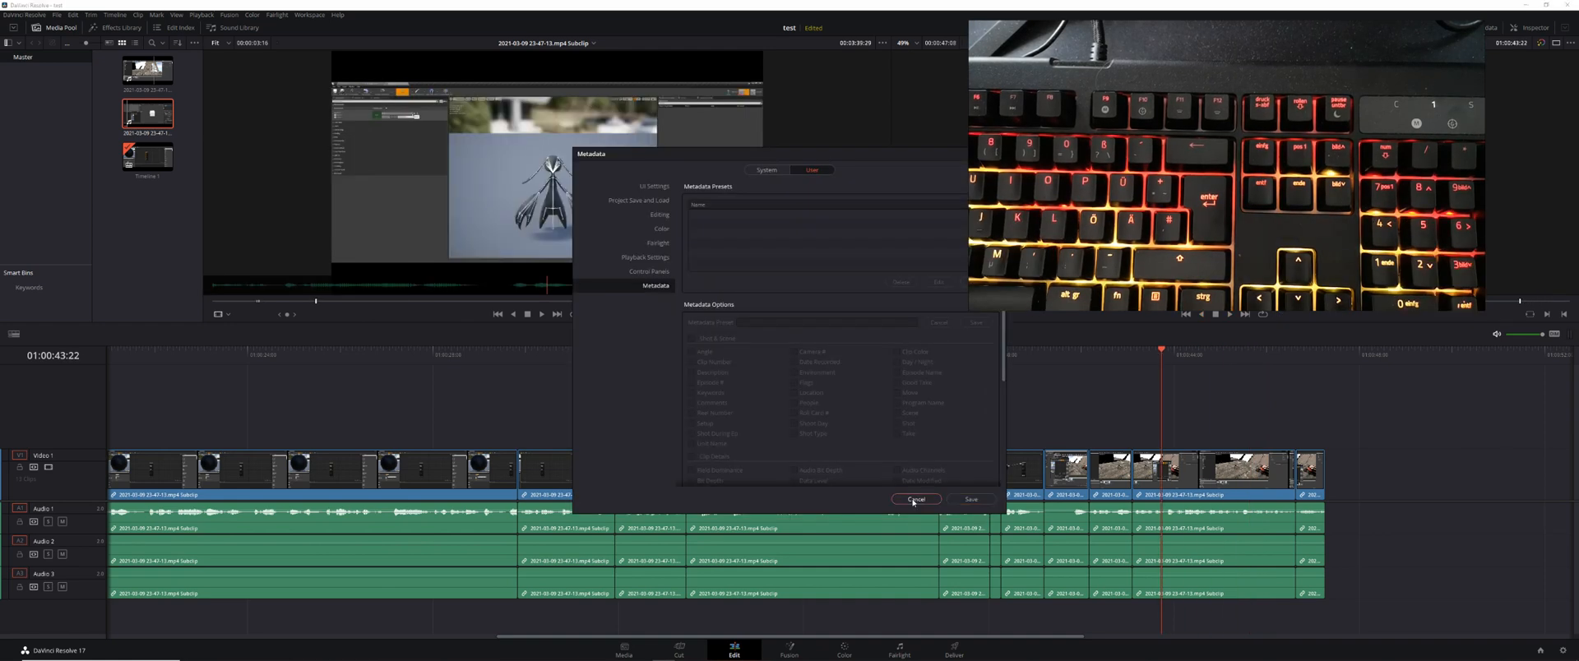
- Dismiss the preferences without saving and set both the proxy and optimized media resolution to Quarter in the project settings
click(914, 499)
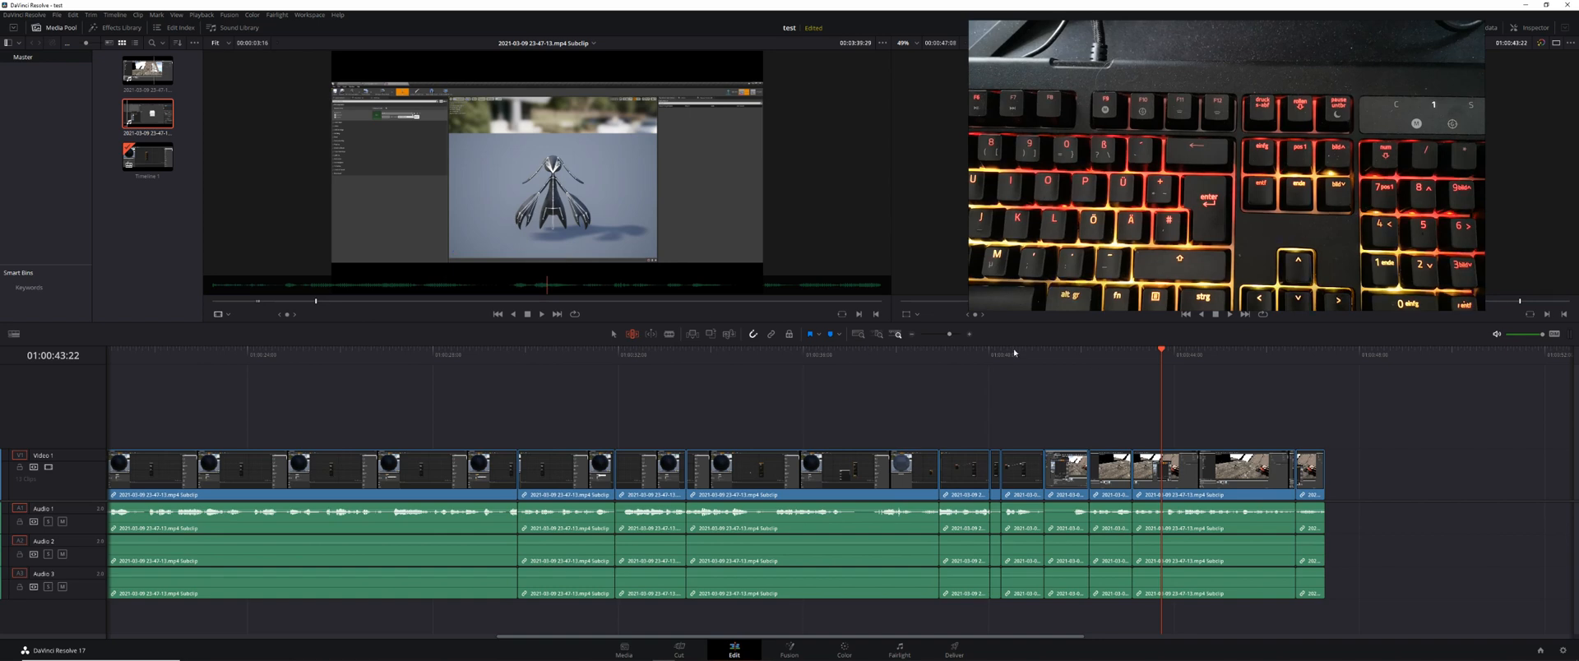
click(1563, 652)
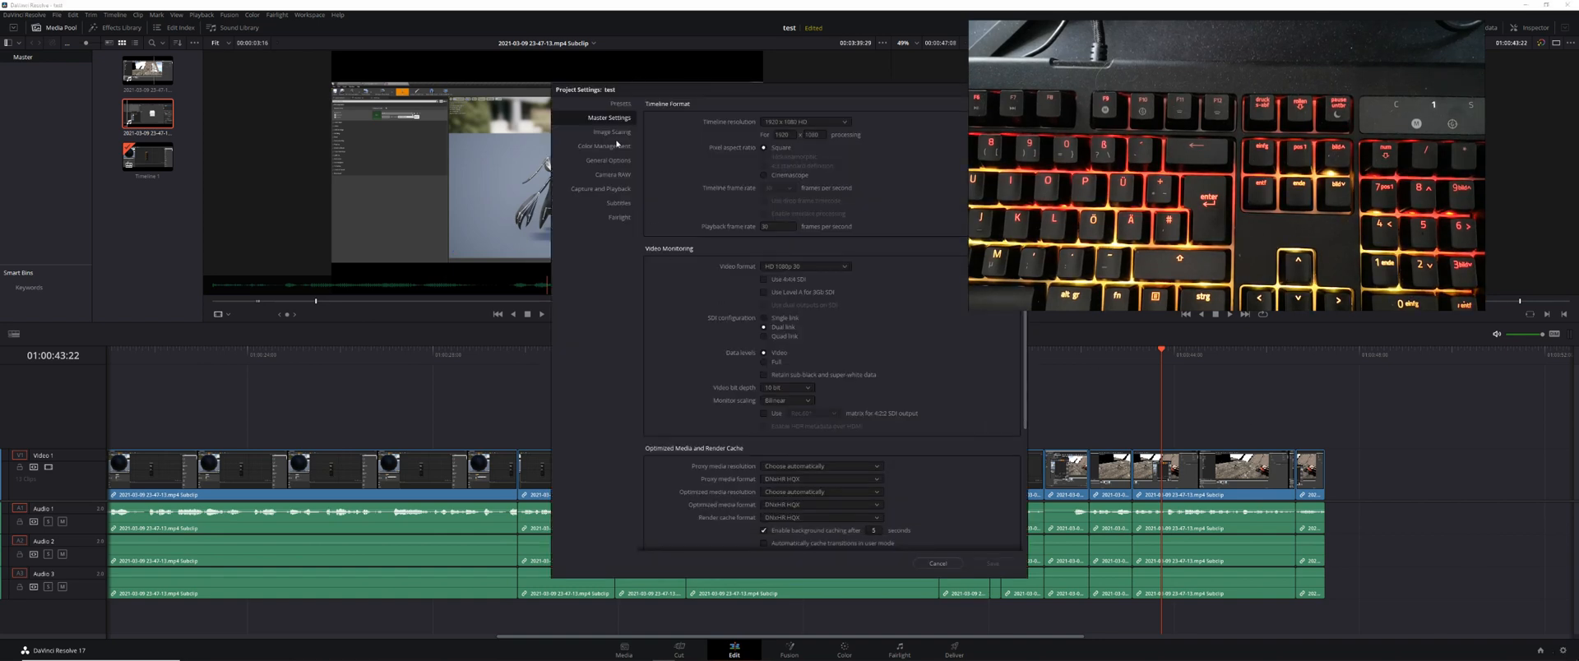
scroll(722, 250, down, 5)
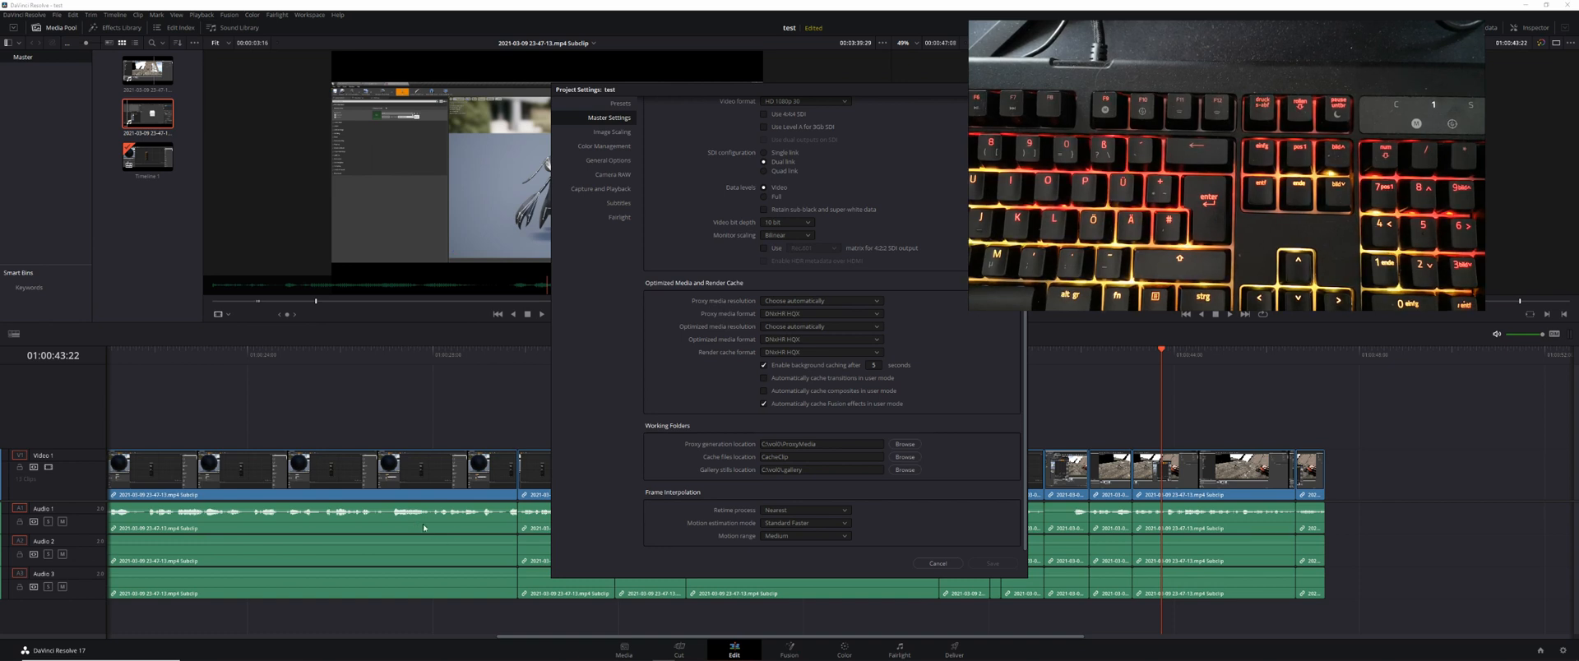
click(794, 305)
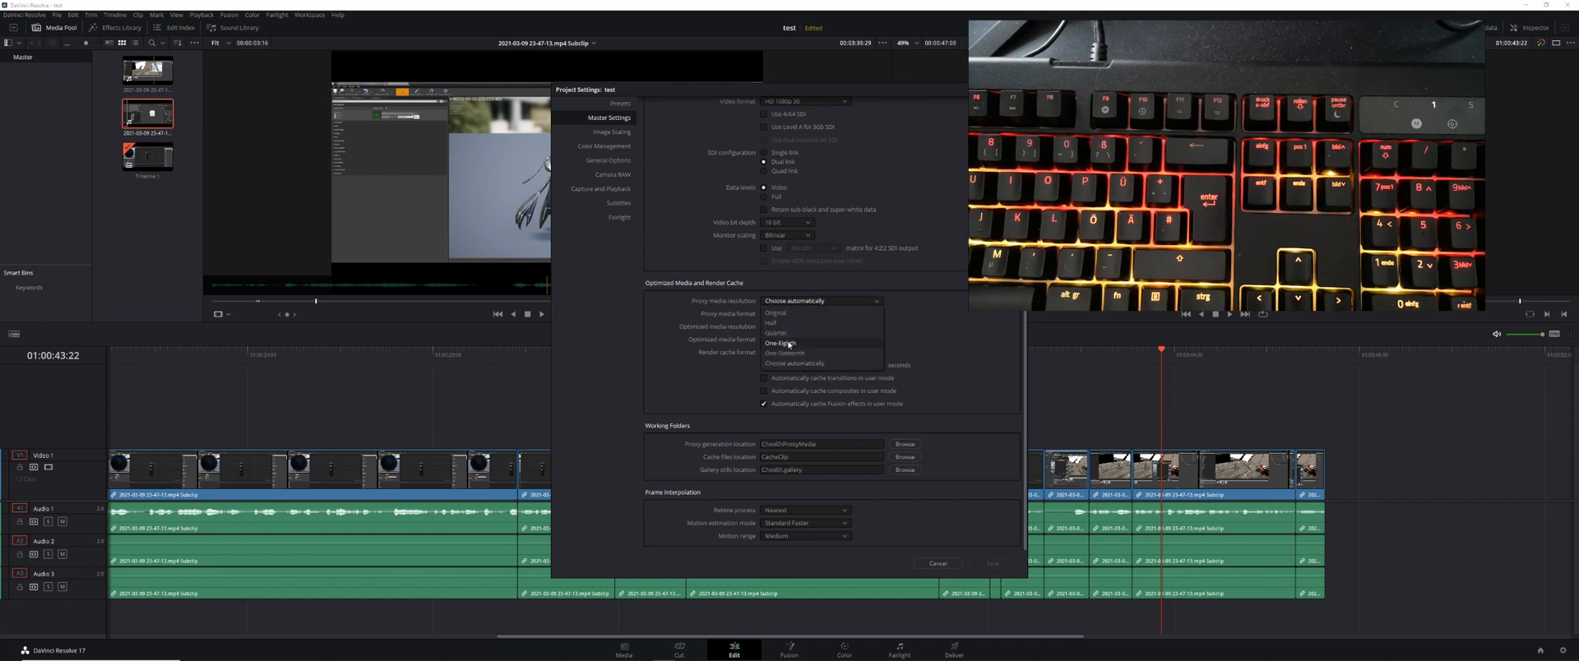
click(786, 333)
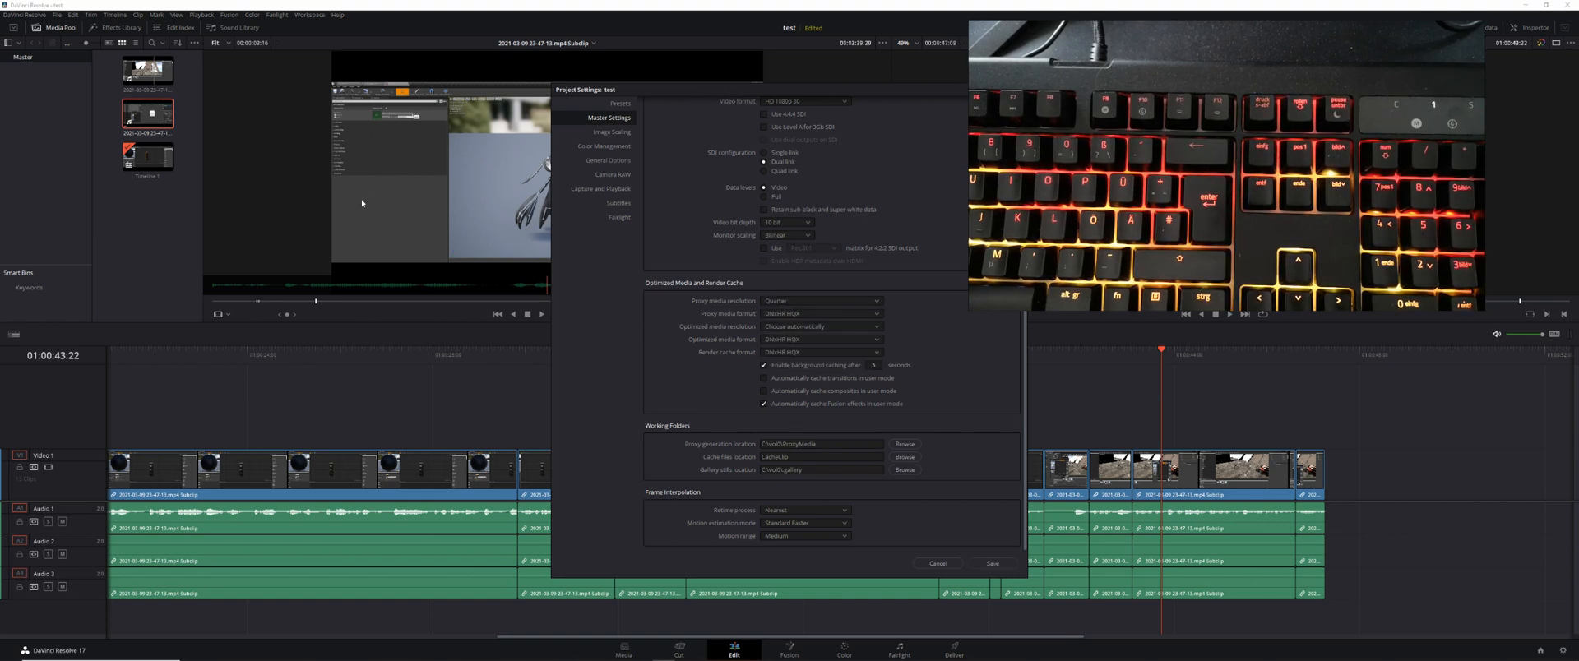
click(773, 327)
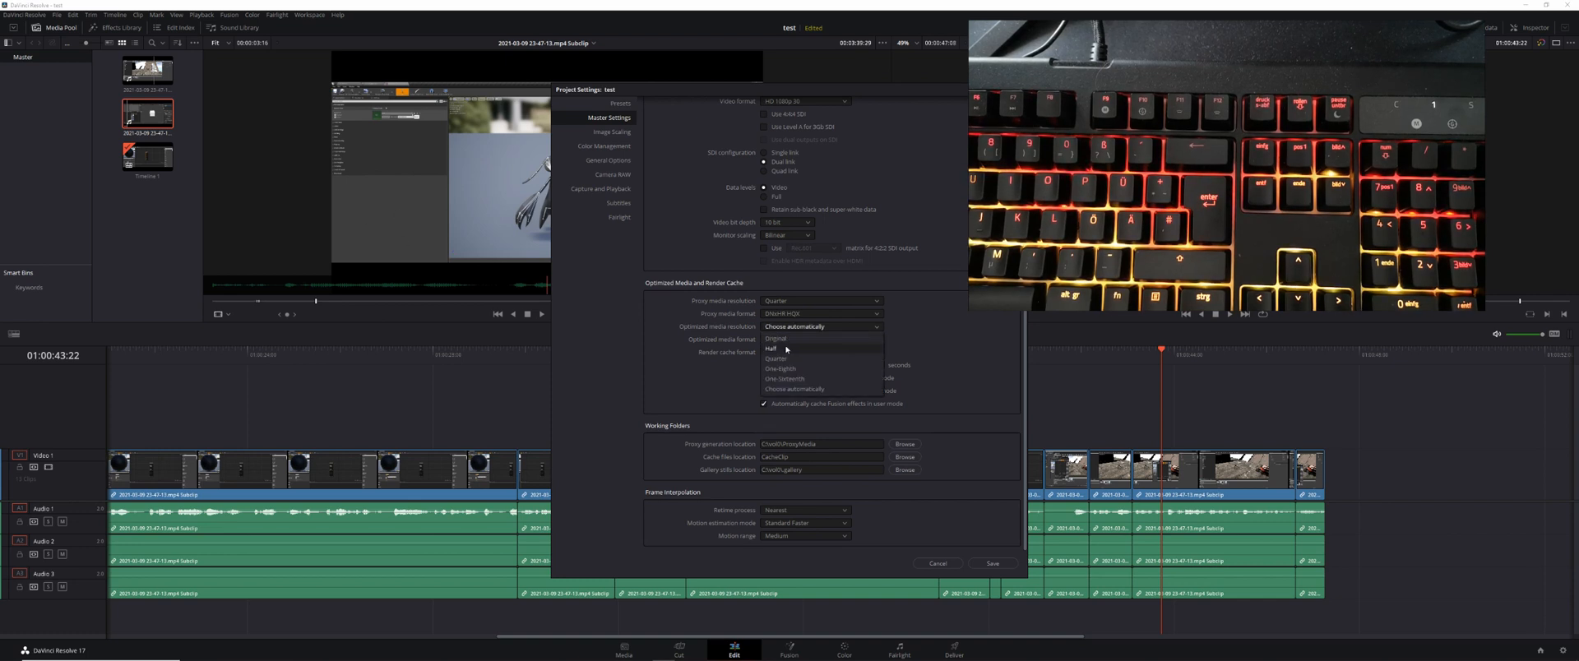
click(776, 338)
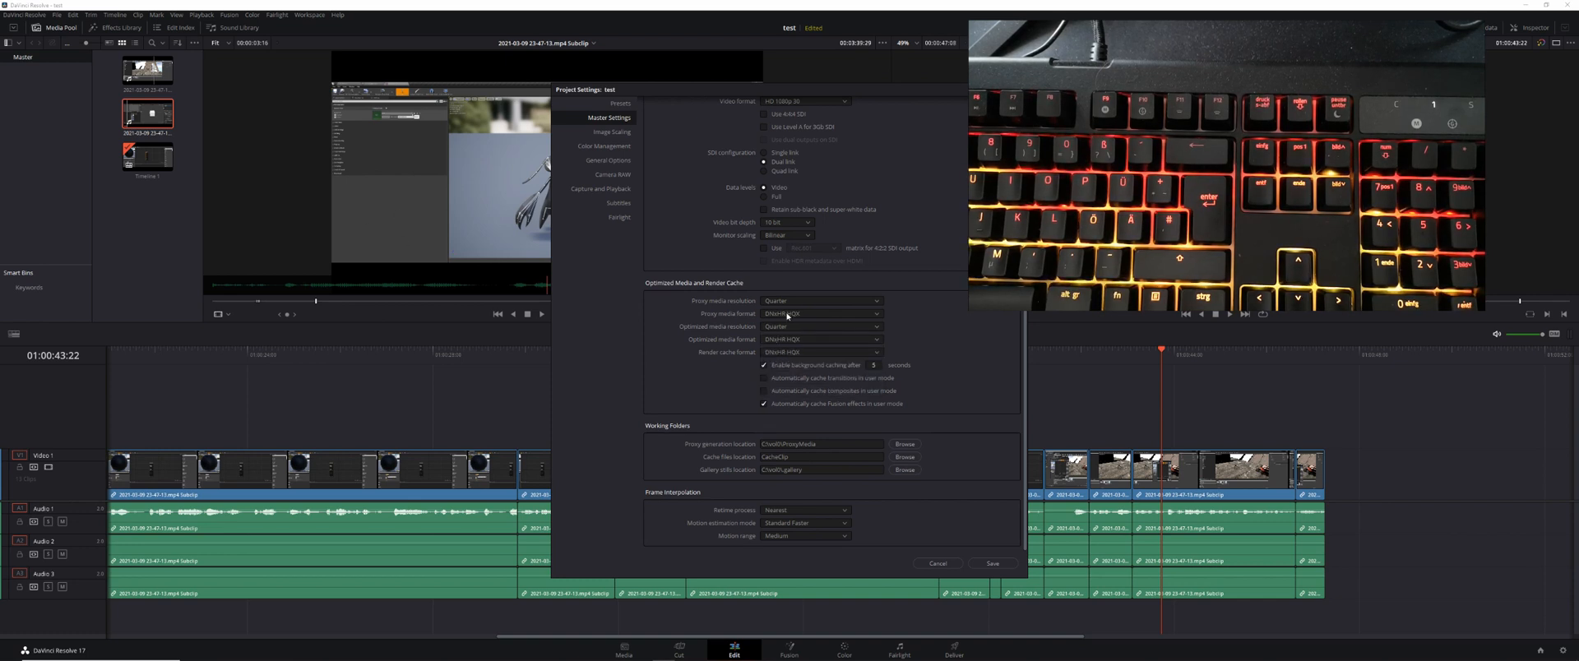
- Set the proxy media format to H.264, the optimized media and render cache formats to DNxHR SQ, and save the project settings
click(786, 314)
click(783, 327)
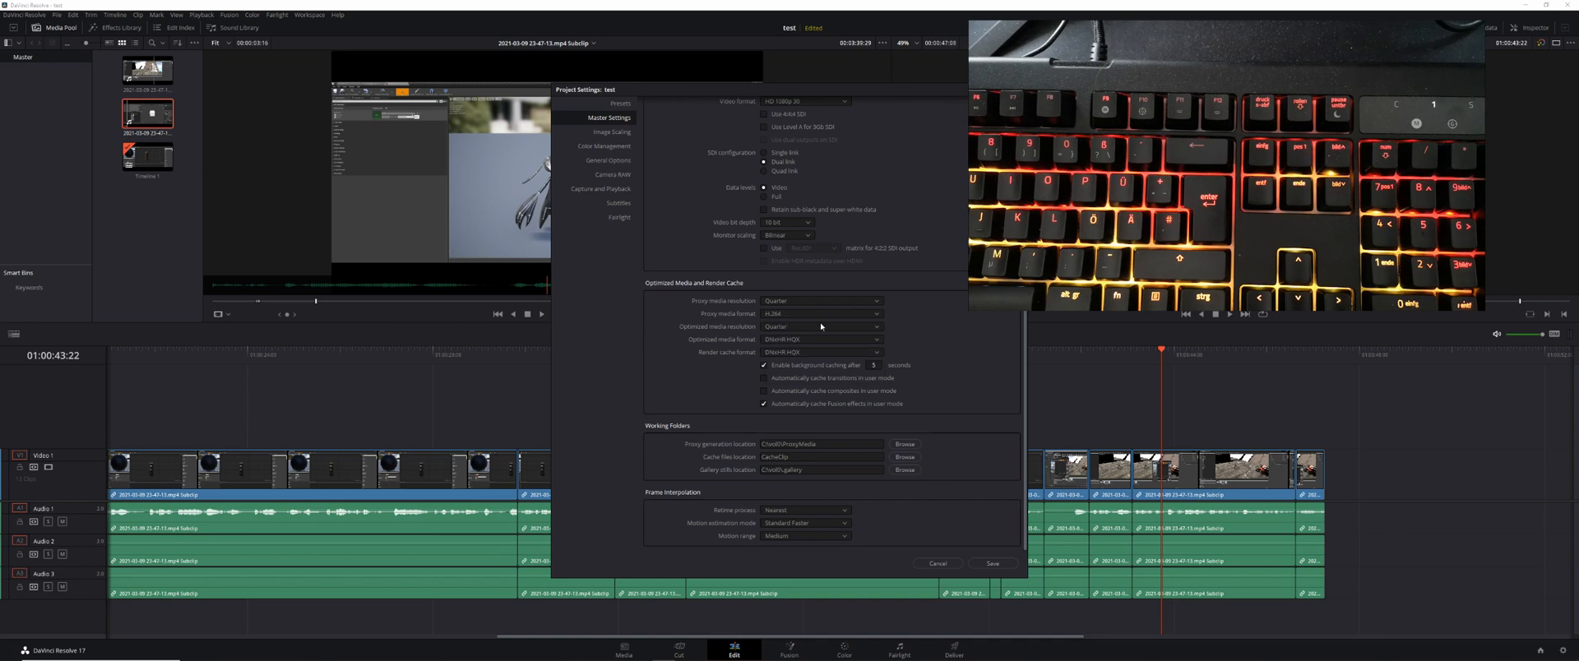
click(773, 338)
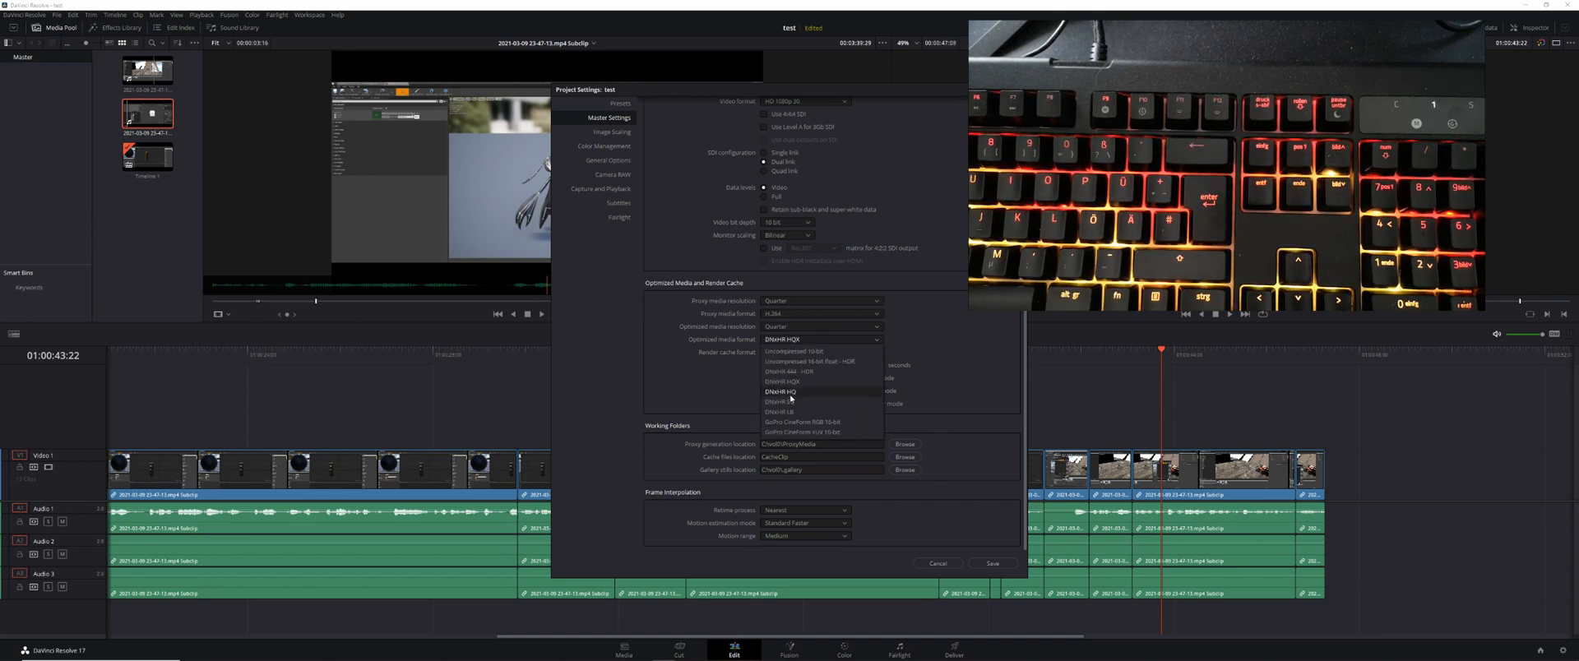
click(761, 341)
click(778, 341)
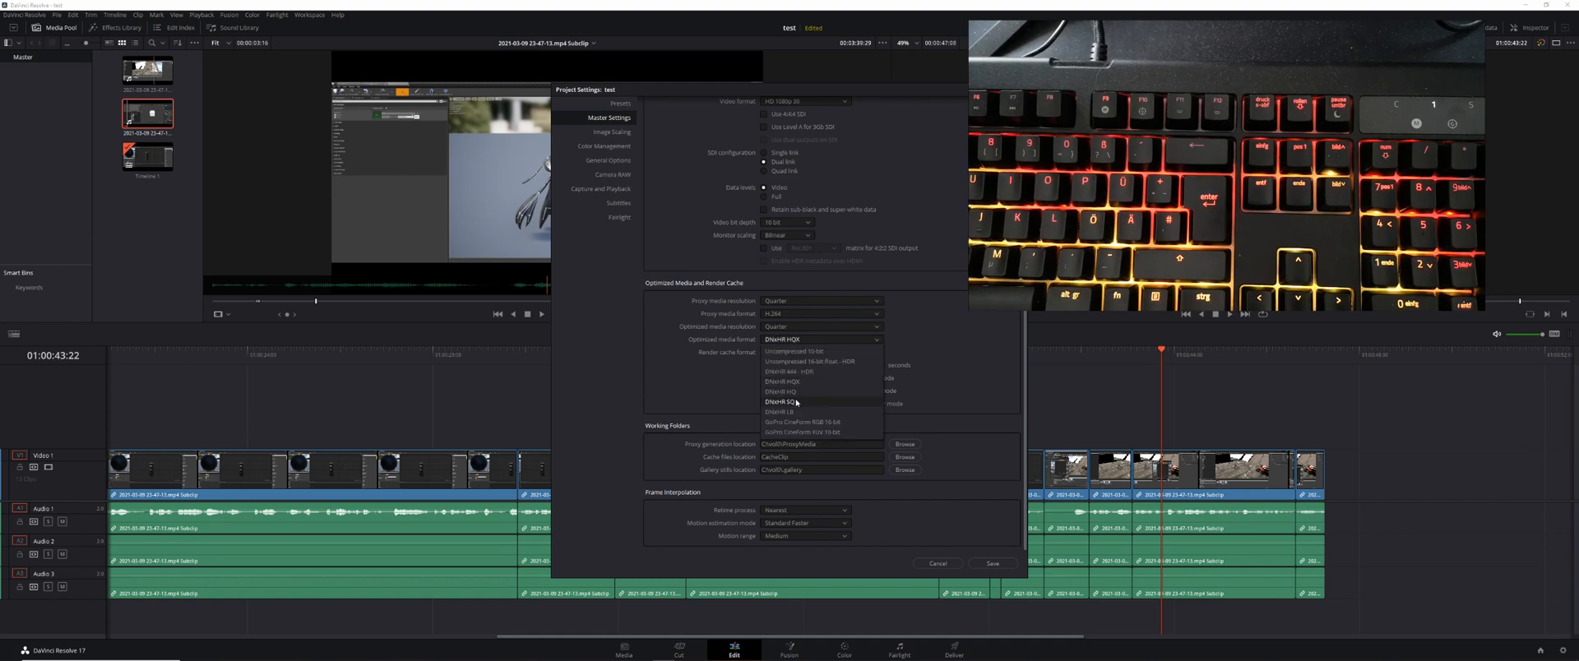
click(797, 402)
click(794, 352)
click(790, 415)
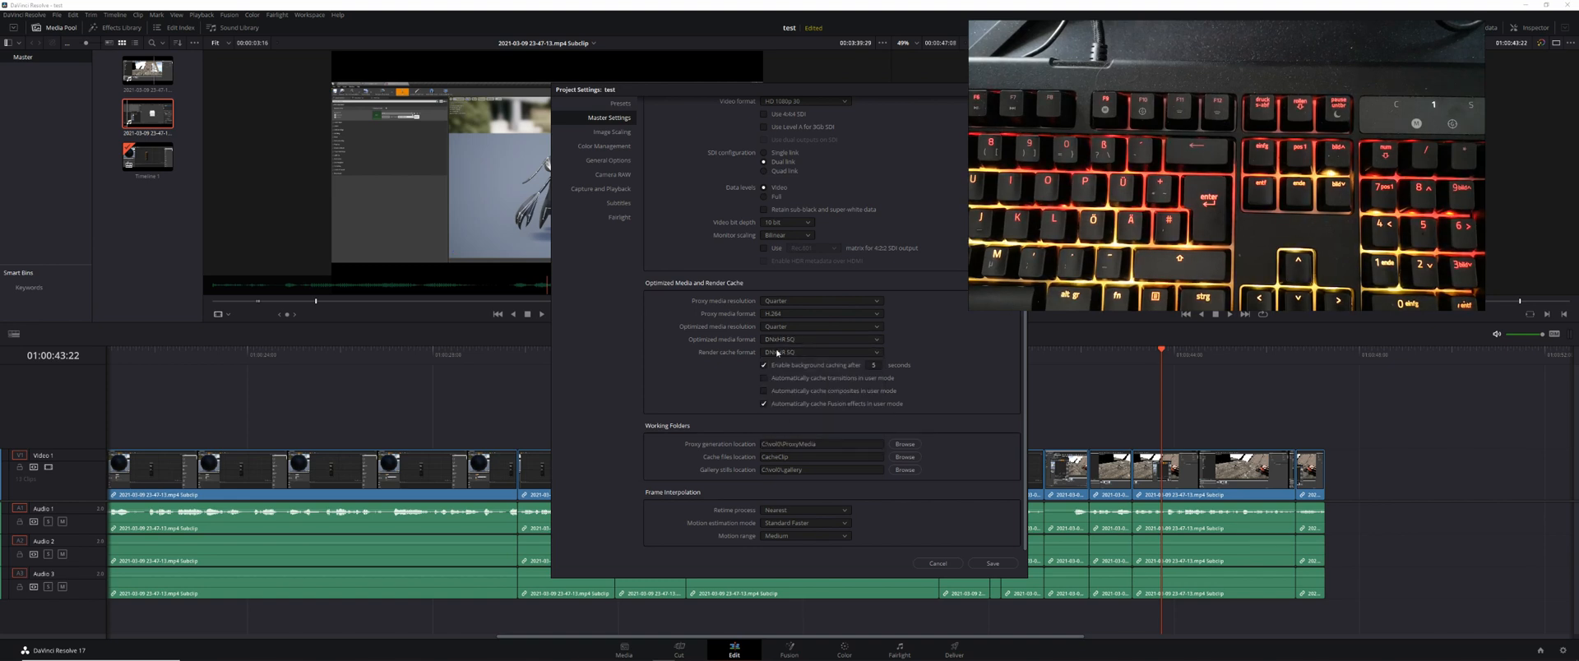
click(992, 563)
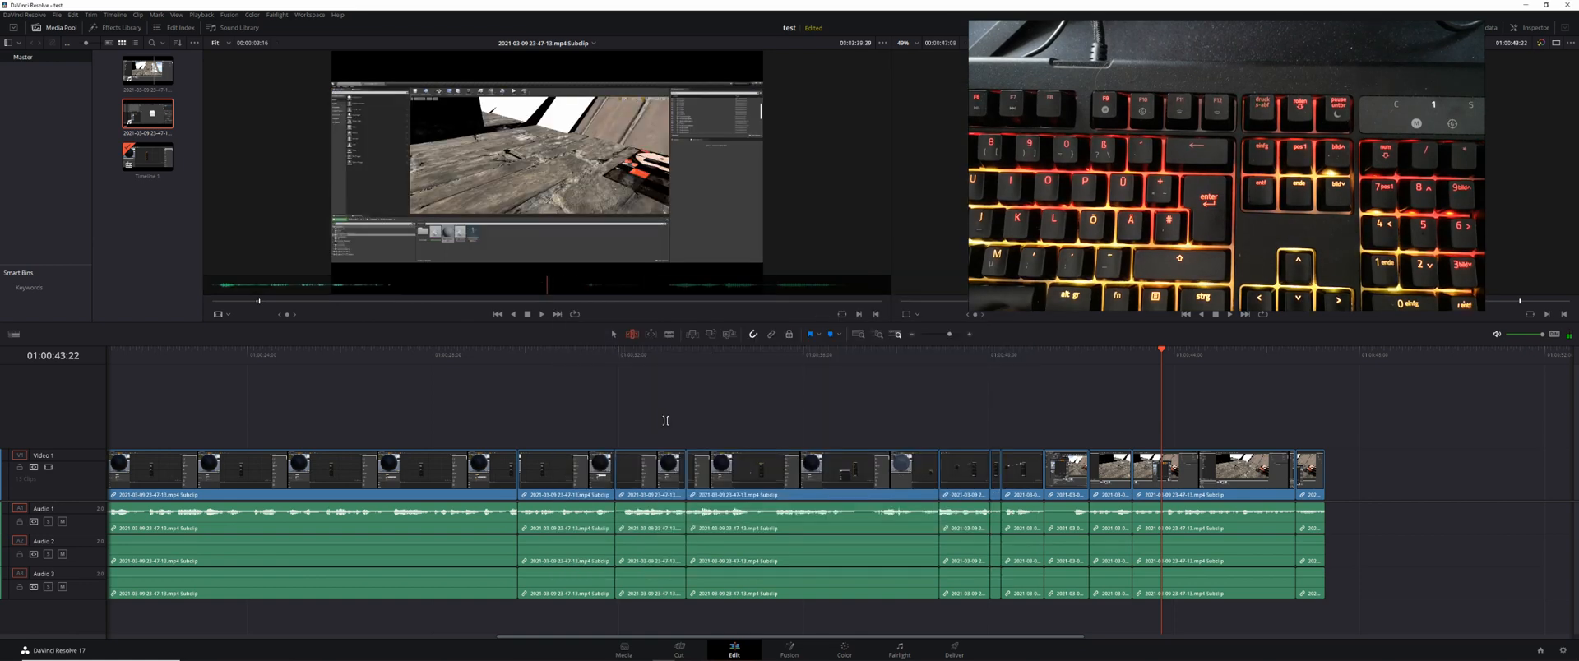
- Load the first media pool clip in the source viewer and try to generate proxy media and optimized media for it
double_click(137, 80)
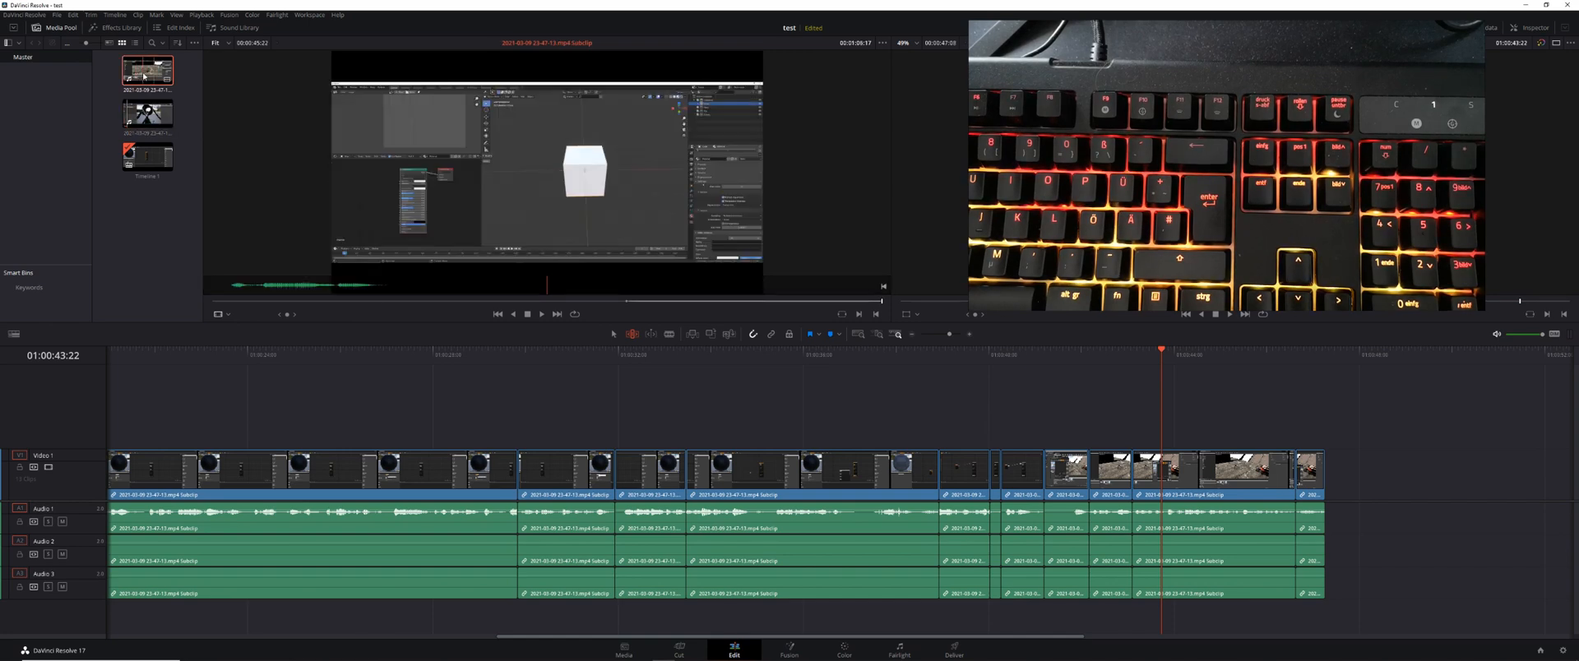
right_click(144, 76)
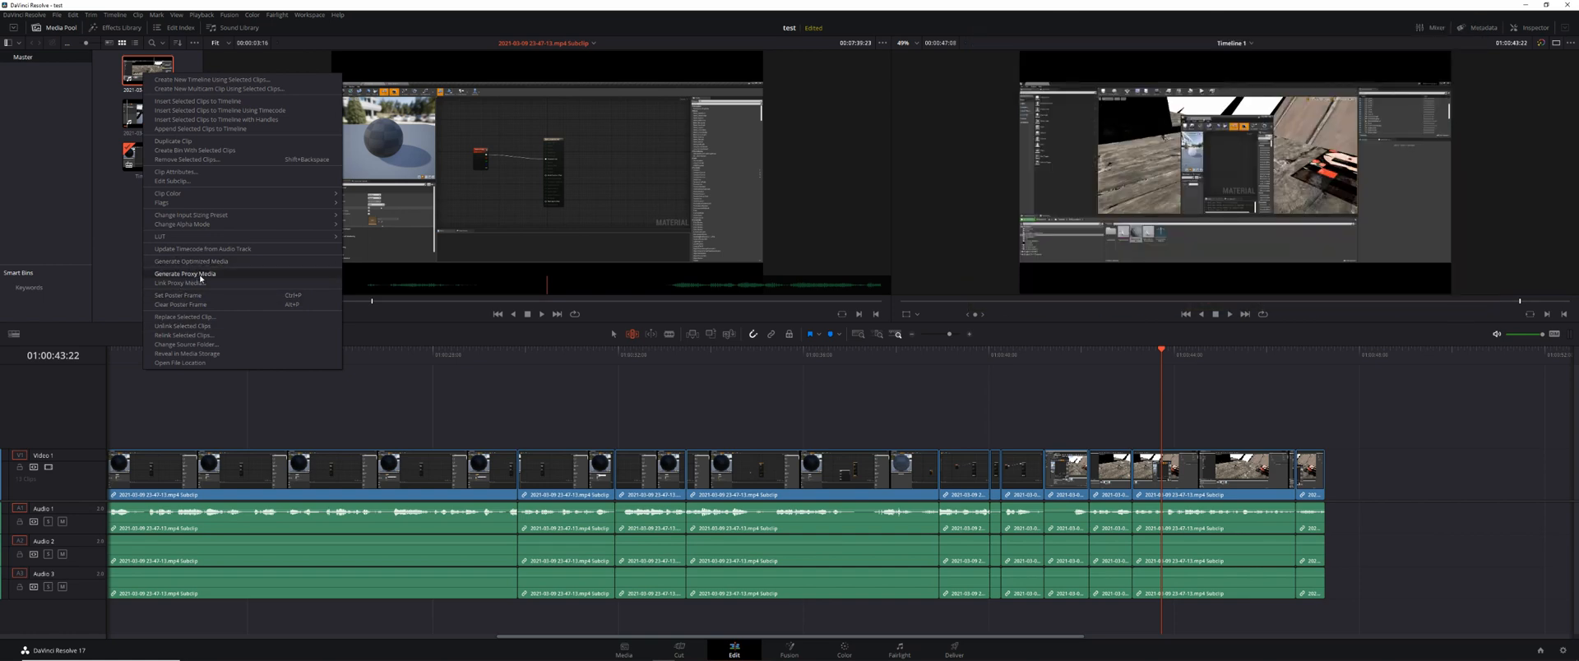
click(200, 277)
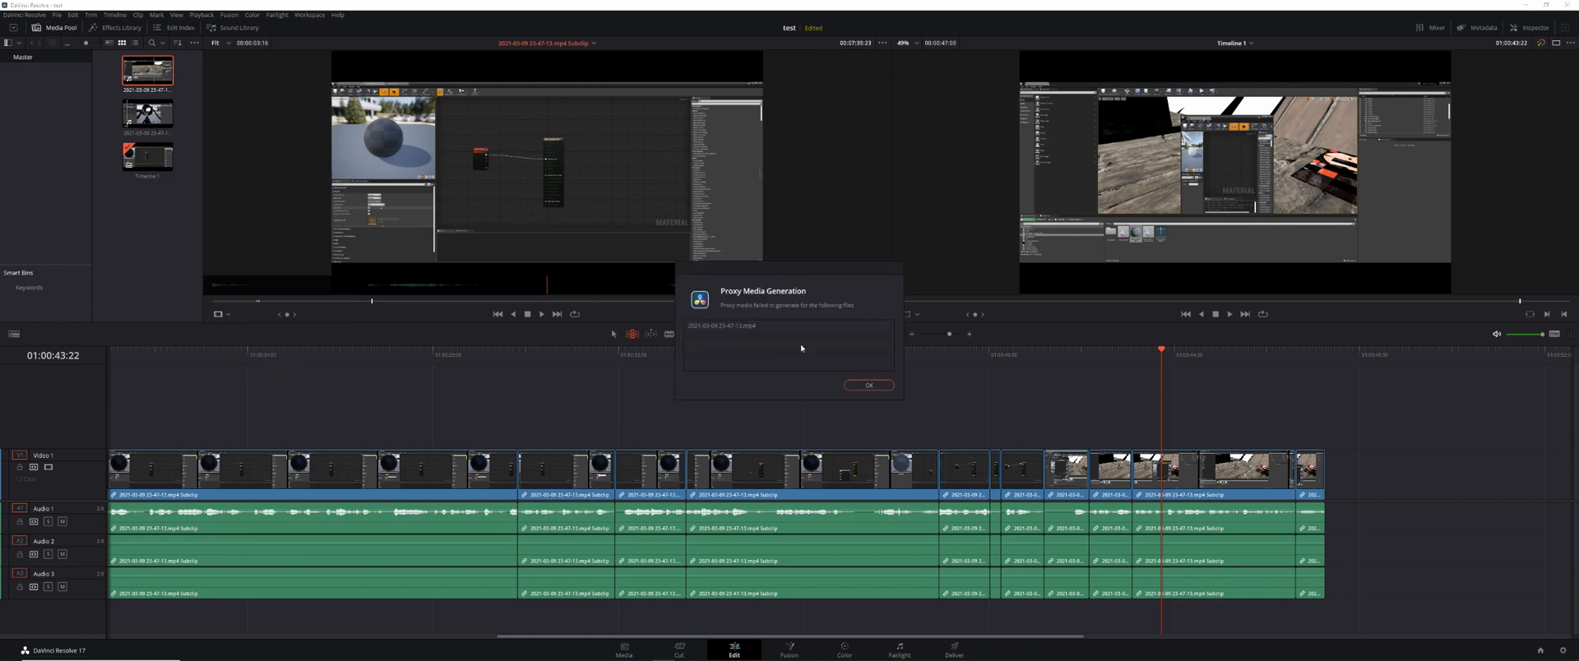
right_click(144, 74)
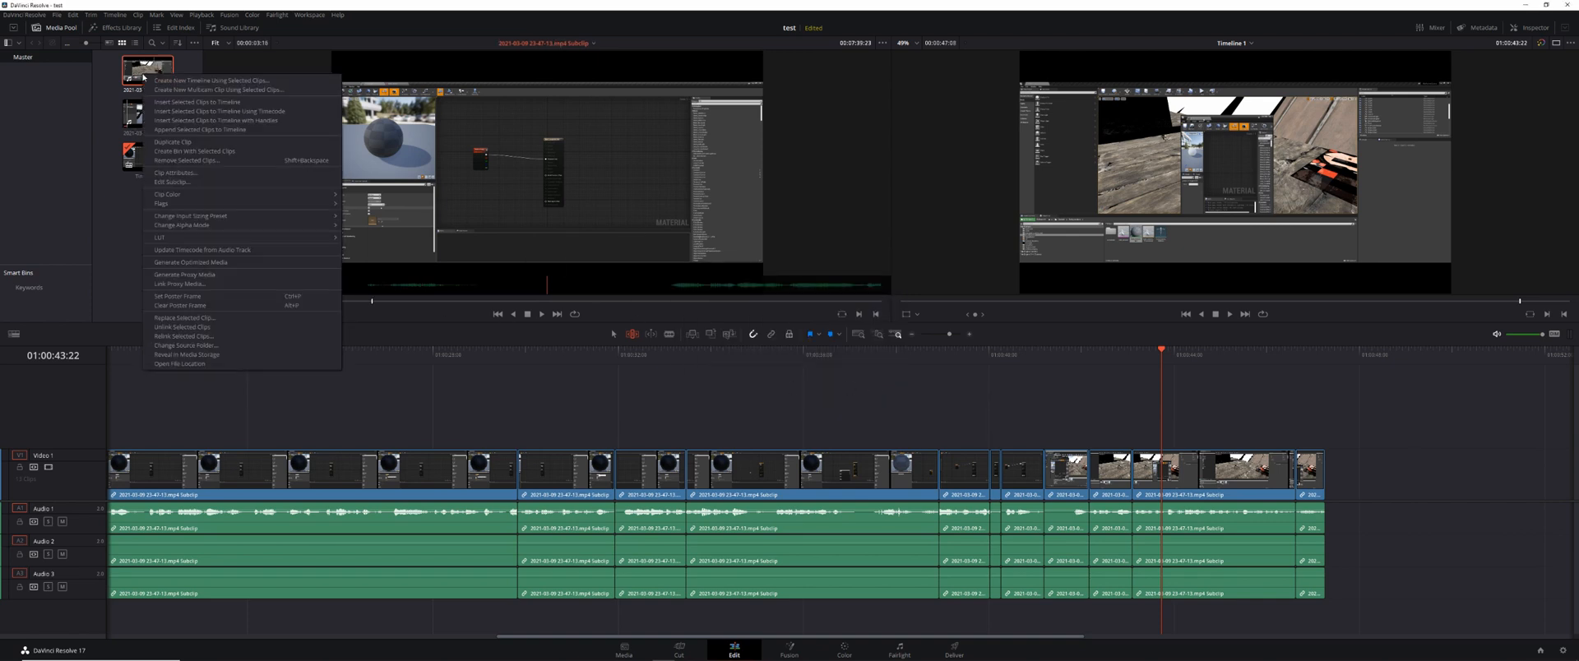
click(191, 263)
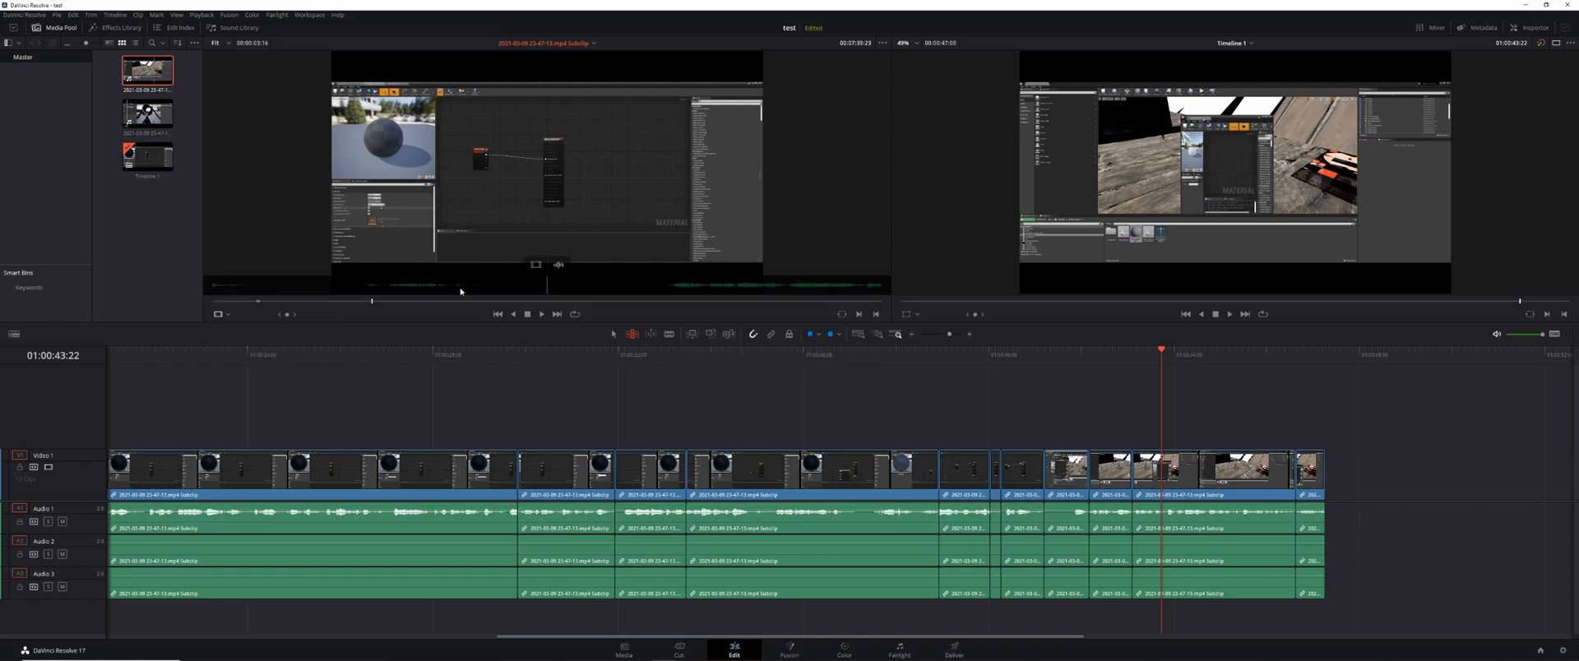
- Shuttle the source clip backward and forward around 00:37:40 to check how smoothly it plays
key(j)
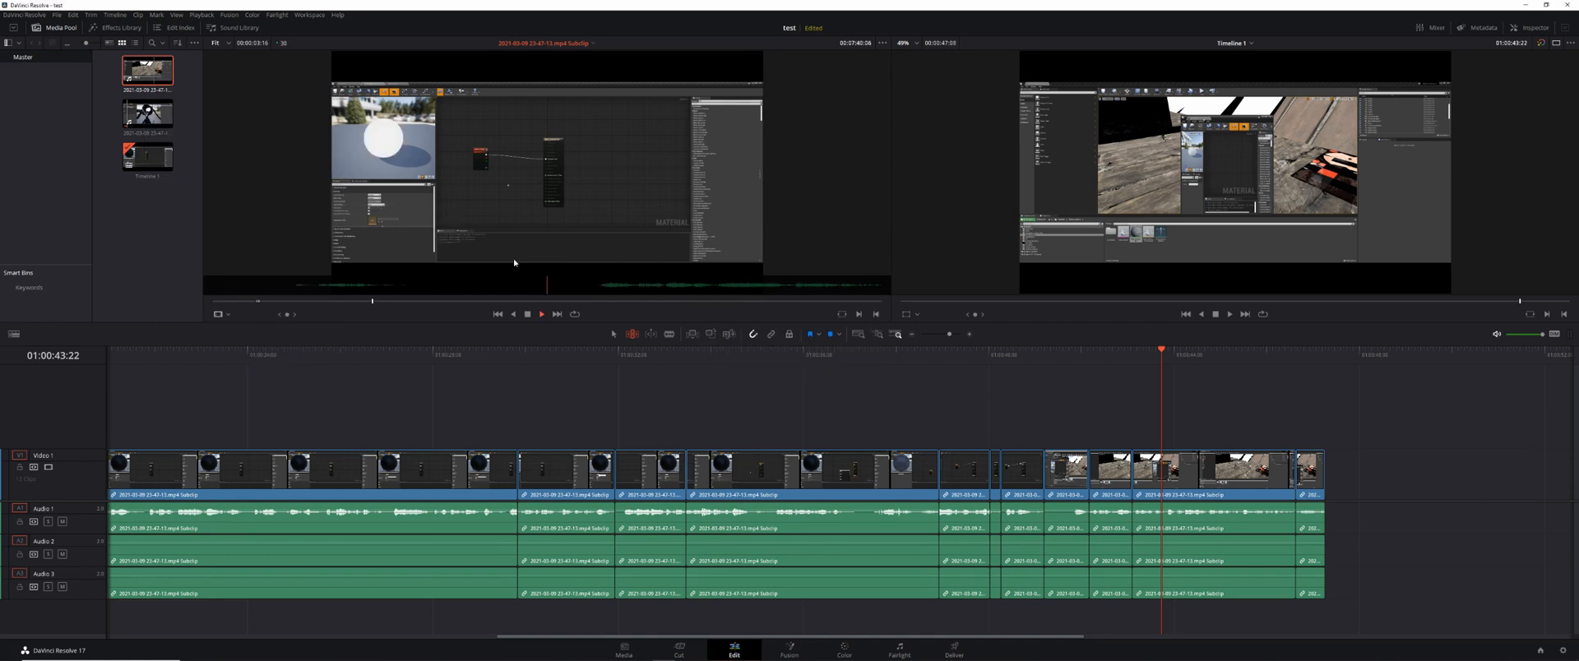
key(k)
key(l)
key(j)
key(k)
key(l)
key(j)
click(428, 301)
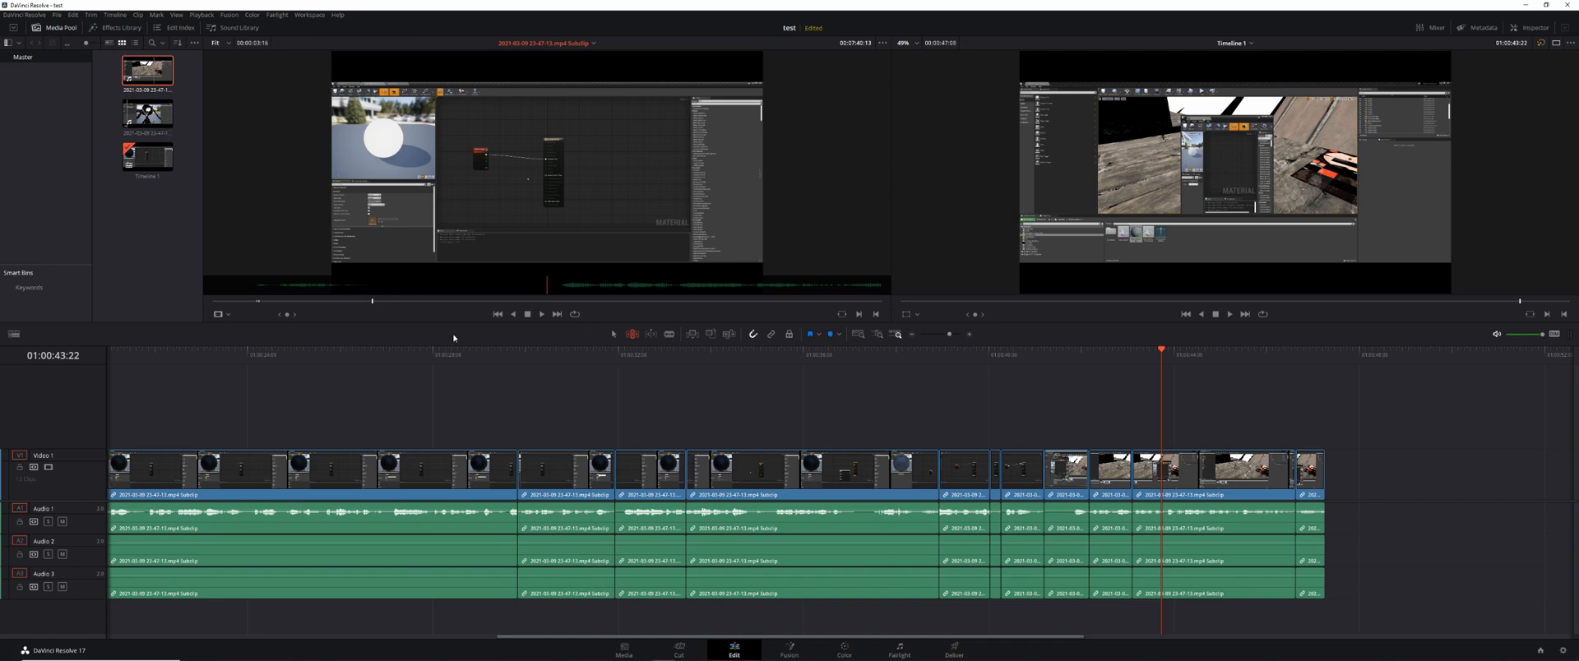